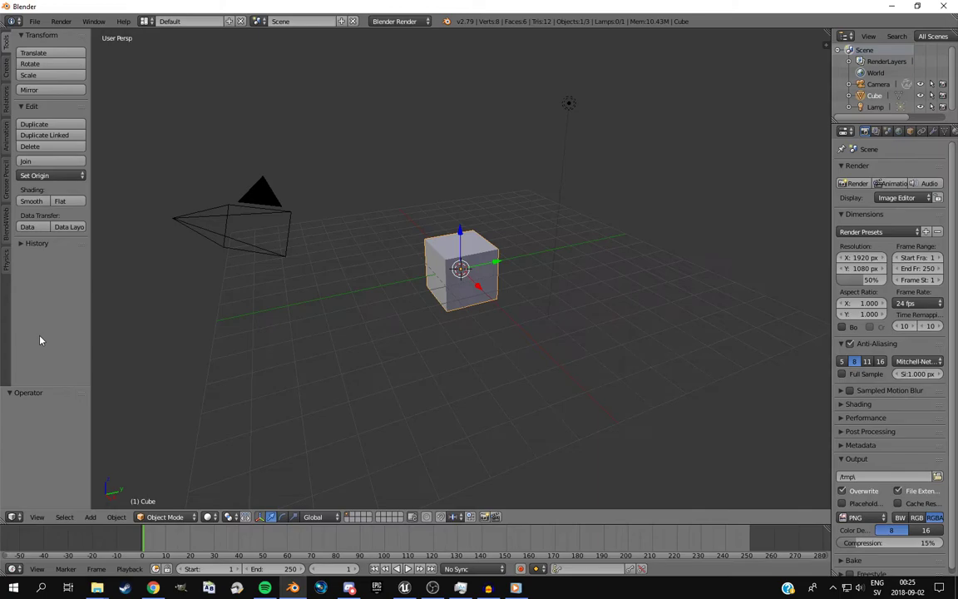
Open the file VGS_Body.blend from the --MODELRESOURCES-- folder
{"action": "left_click", "coordinate": [36, 22]}
{"action": "left_click", "coordinate": [45, 47]}
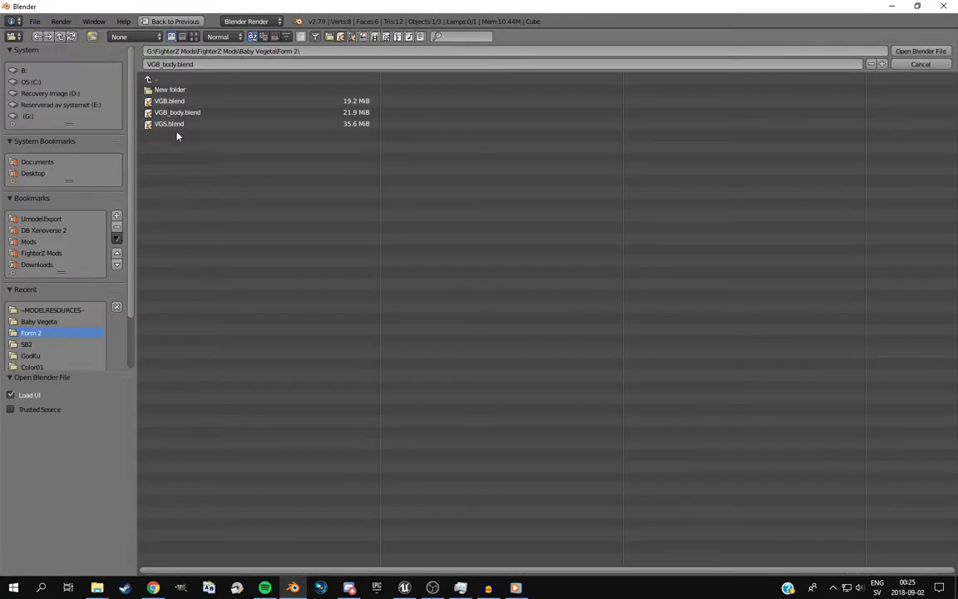
{"action": "left_click", "coordinate": [50, 309]}
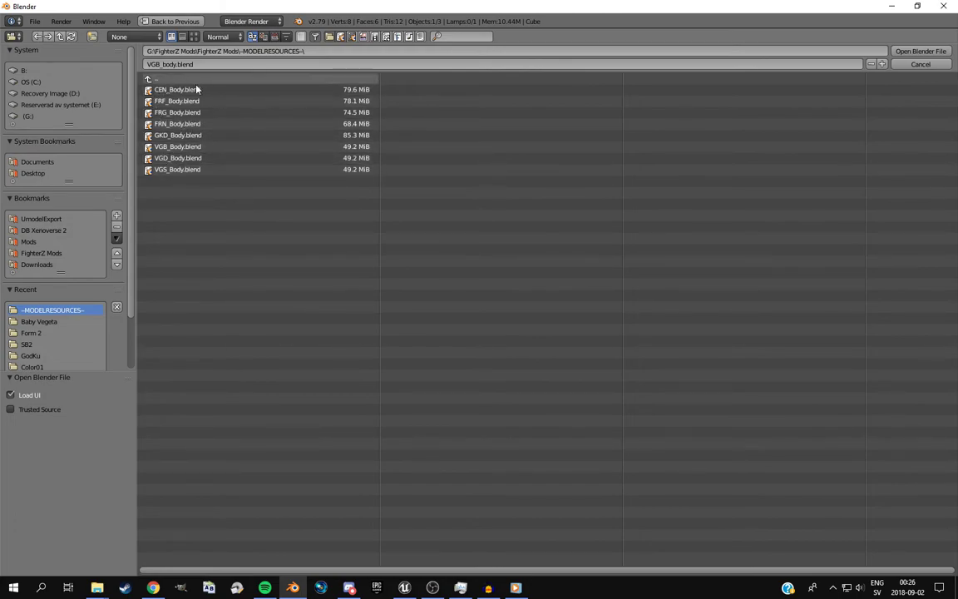
{"action": "double_click", "coordinate": [170, 170]}
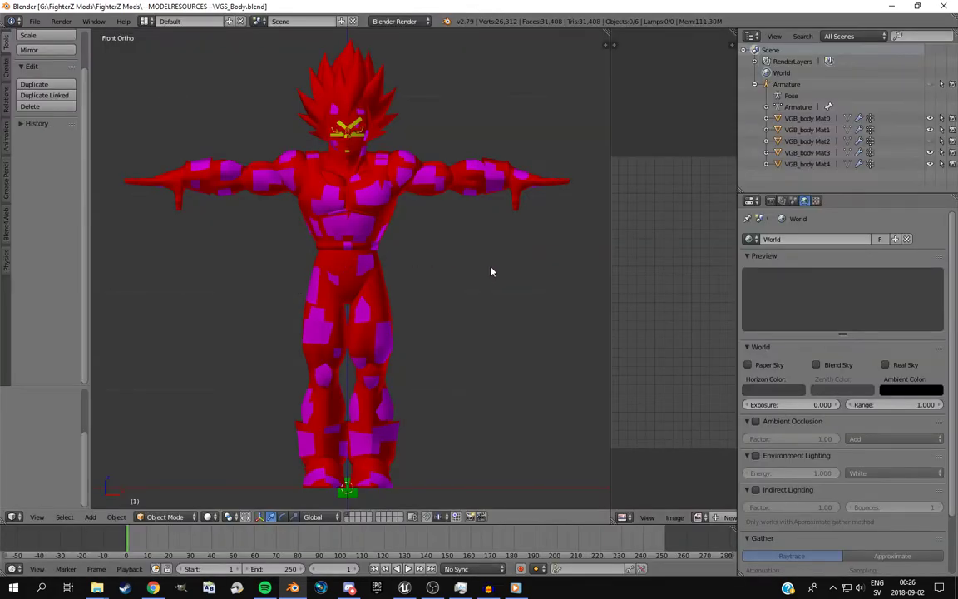
Delete the VGB_body Mat1 mesh from the scene
{"action": "left_click", "coordinate": [811, 133]}
{"action": "key", "text": "x"}
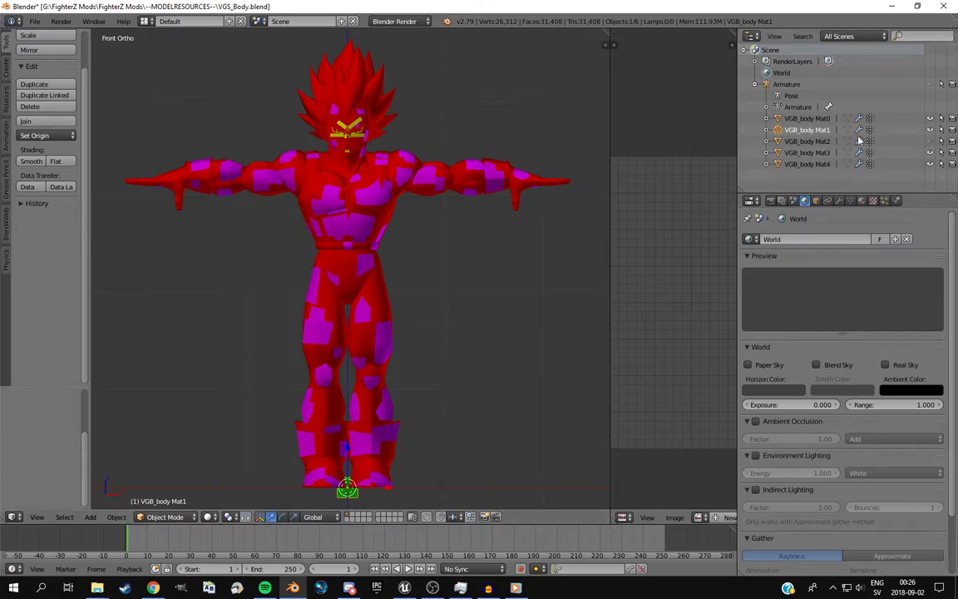
{"action": "scroll", "coordinate": [443, 349], "scroll_direction": "up", "scroll_amount": 2}
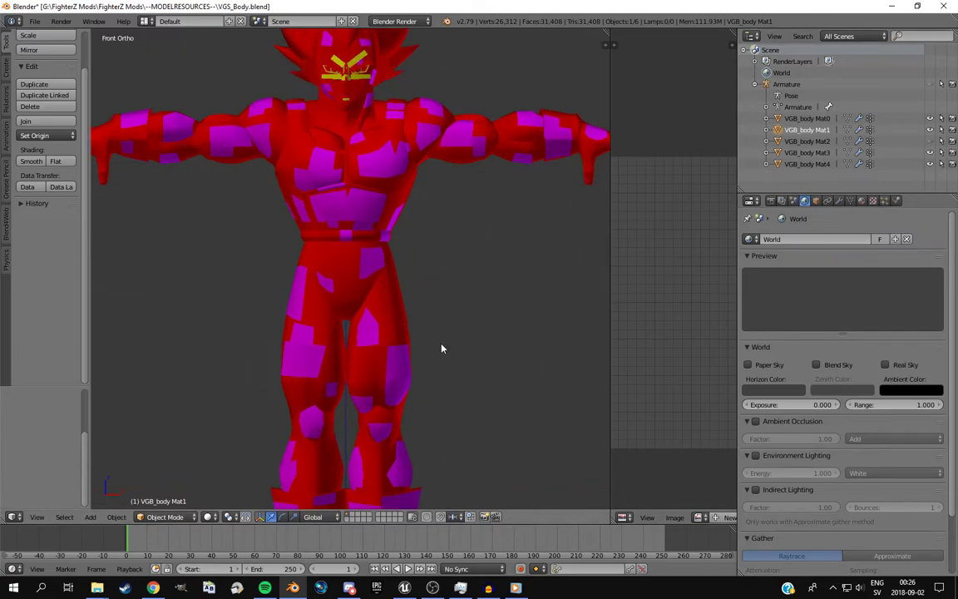
{"action": "scroll", "coordinate": [442, 348], "scroll_direction": "down", "scroll_amount": 3}
{"action": "scroll", "coordinate": [449, 357], "scroll_direction": "up", "scroll_amount": 3}
{"action": "middle_click_drag", "start_coordinate": [453, 365], "coordinate": [449, 342], "text": "shift"}
{"action": "scroll", "coordinate": [454, 341], "scroll_direction": "down", "scroll_amount": 1}
{"action": "scroll", "coordinate": [449, 321], "scroll_direction": "down", "scroll_amount": 1}
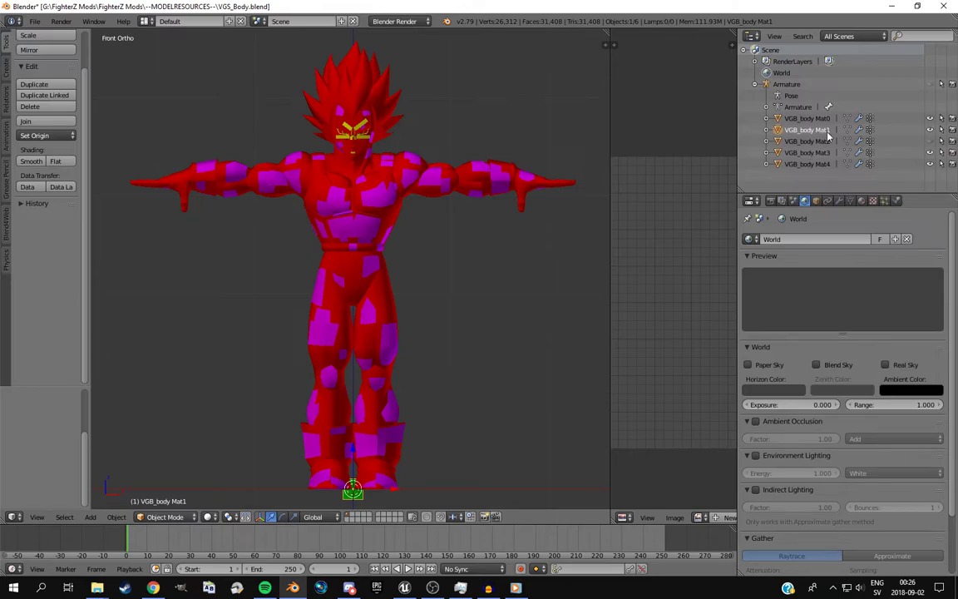
{"action": "key", "text": "x"}
{"action": "left_click", "coordinate": [475, 274]}
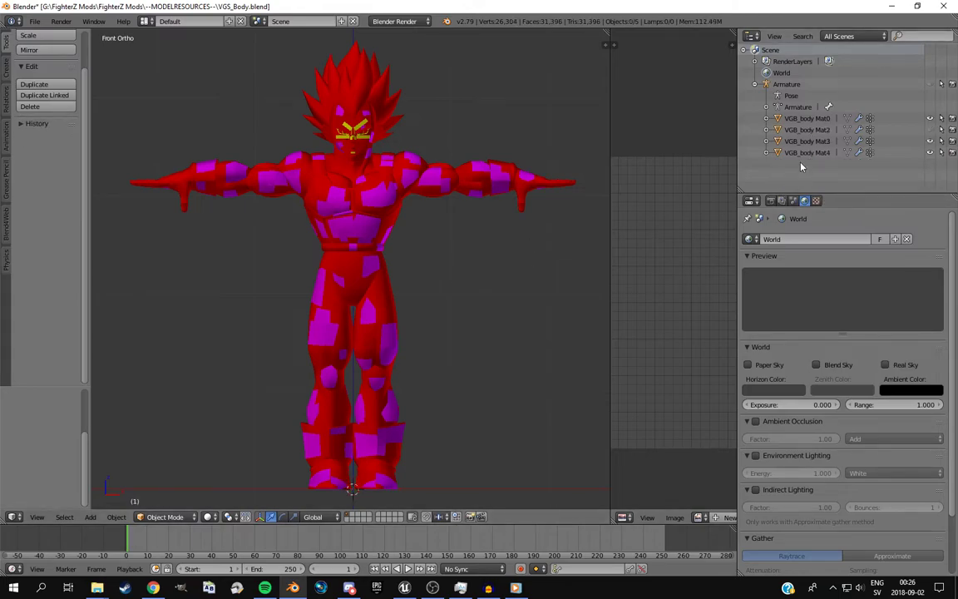
Delete the VGB_body Mat4 mesh and hide the VGB_body Mat2 and VGB_body Mat3 meshes
{"action": "left_click", "coordinate": [803, 154]}
{"action": "key", "text": "x"}
{"action": "left_click", "coordinate": [456, 232]}
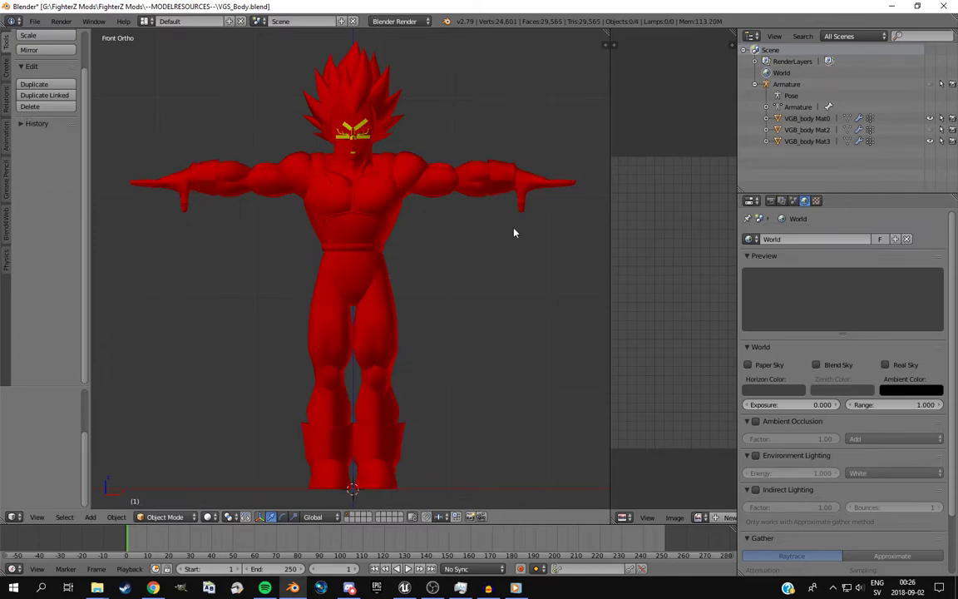
{"action": "left_click", "coordinate": [931, 129]}
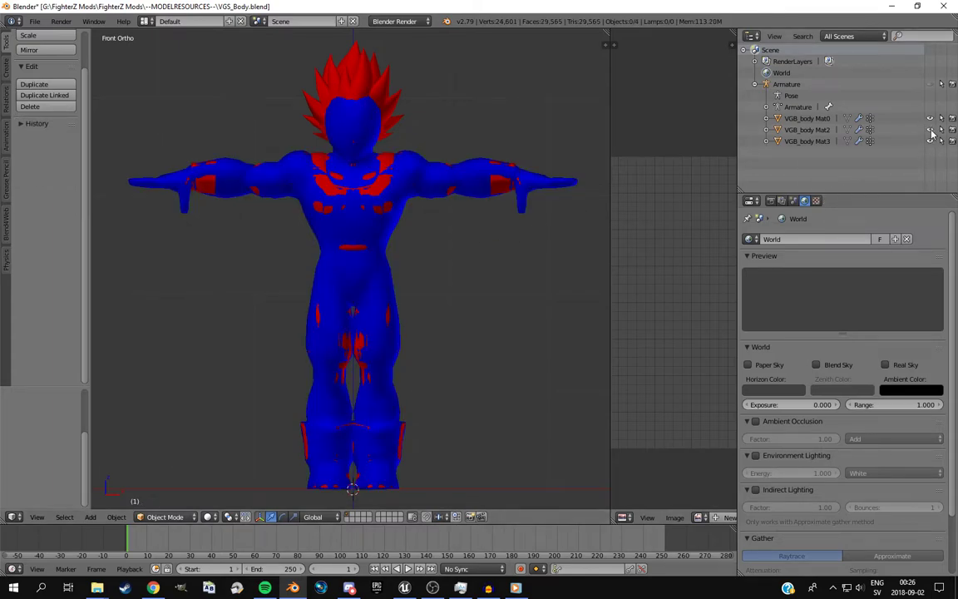
{"action": "left_click", "coordinate": [931, 130]}
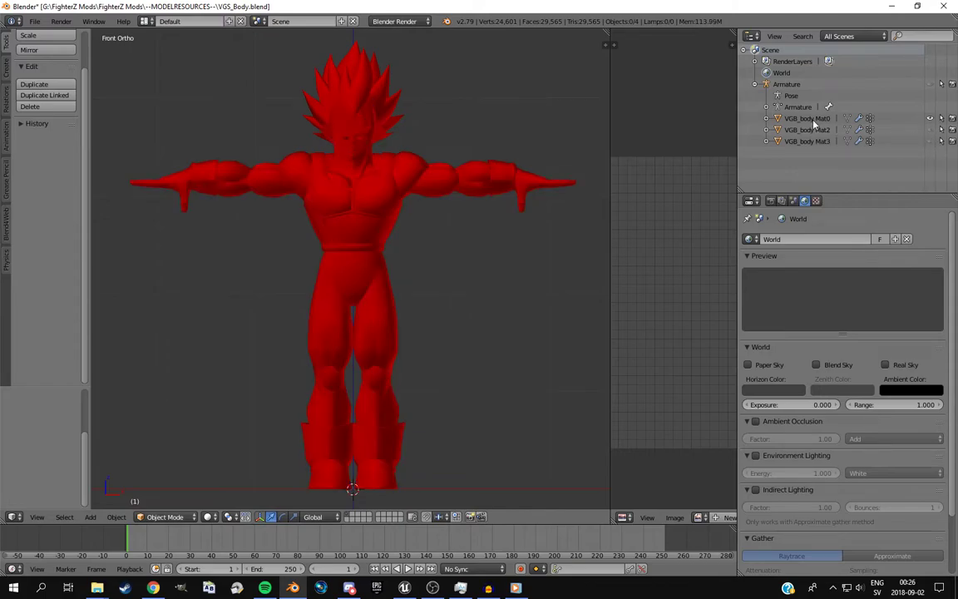
Duplicate the red VGB_body Mat0 body mesh, keeping the copy at the original's position
{"action": "right_click", "coordinate": [376, 247]}
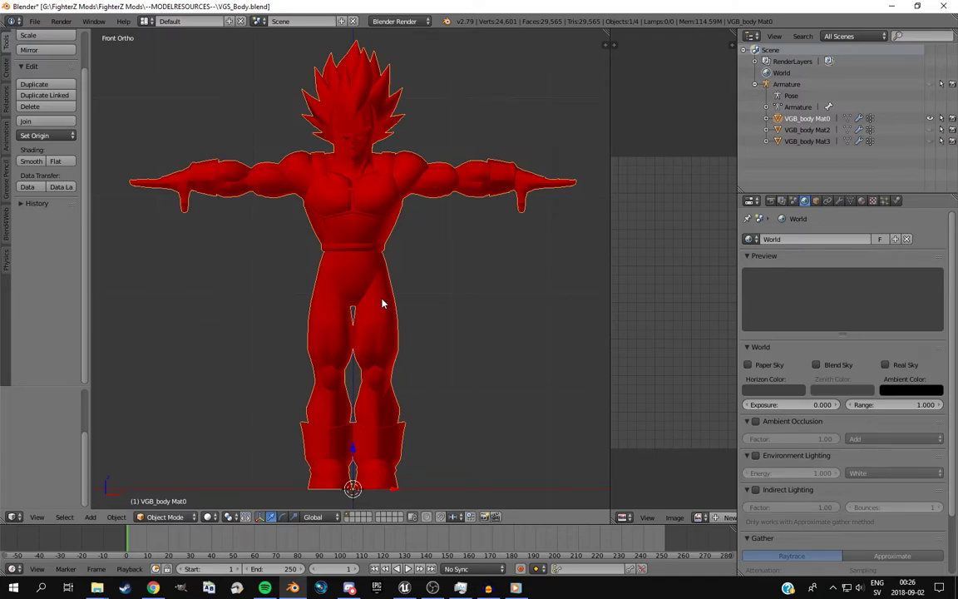
{"action": "key", "text": "shift+d"}
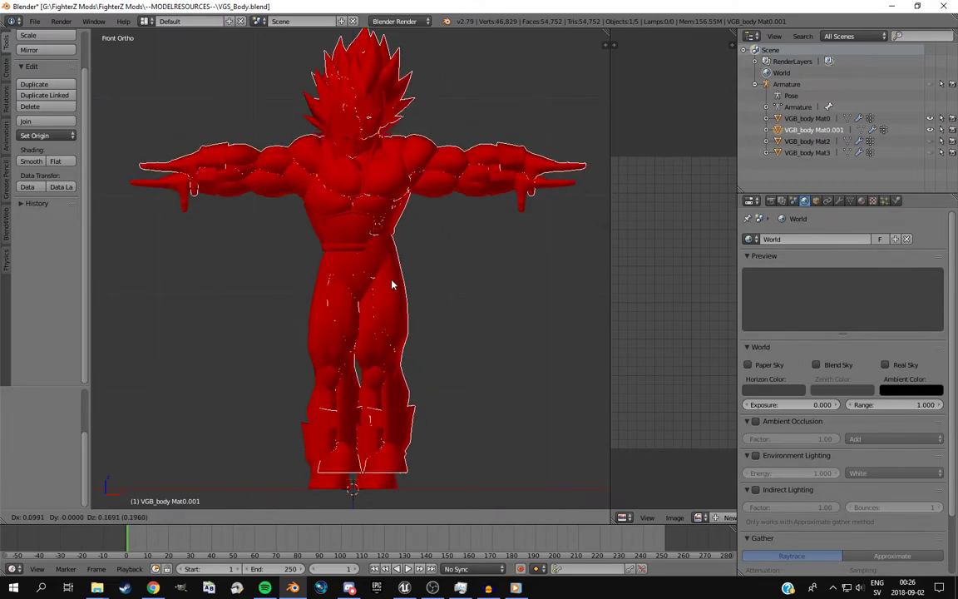
{"action": "right_click", "coordinate": [392, 284]}
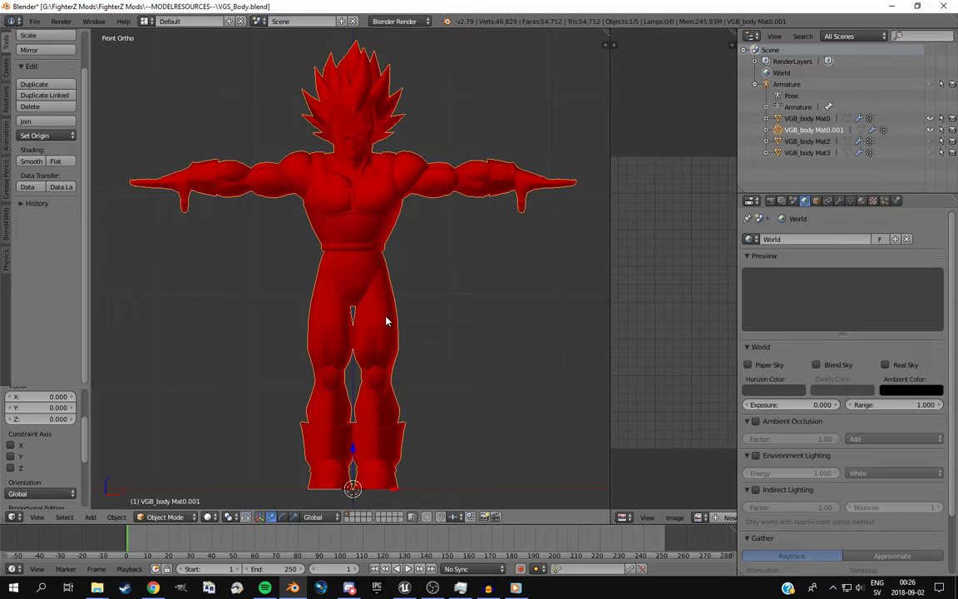
Enter Edit Mode on the duplicated body mesh and widen the UV editor next to the 3D view
{"action": "key", "text": "Tab"}
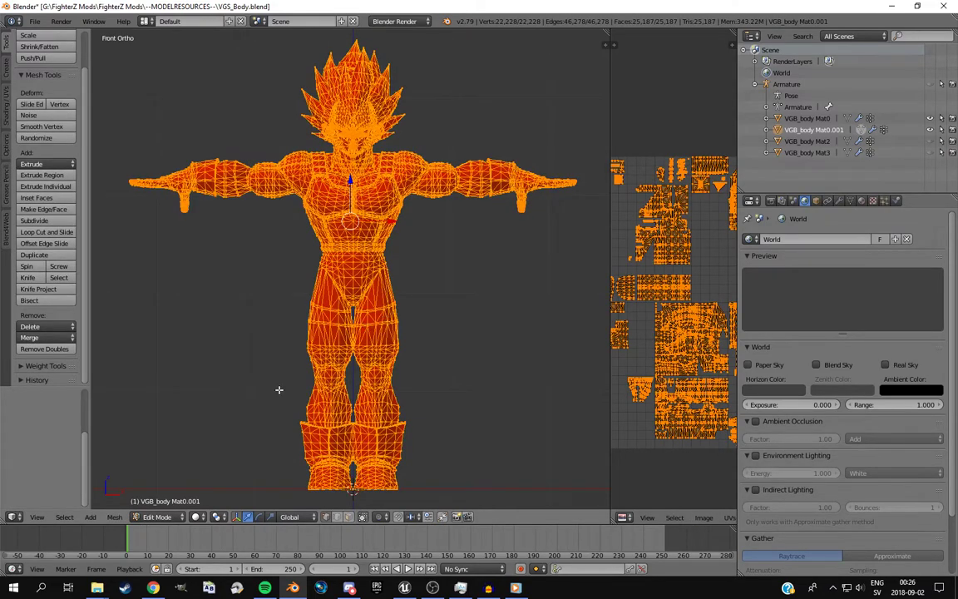
{"action": "left_click", "coordinate": [160, 517]}
{"action": "left_click_drag", "start_coordinate": [611, 278], "coordinate": [463, 286]}
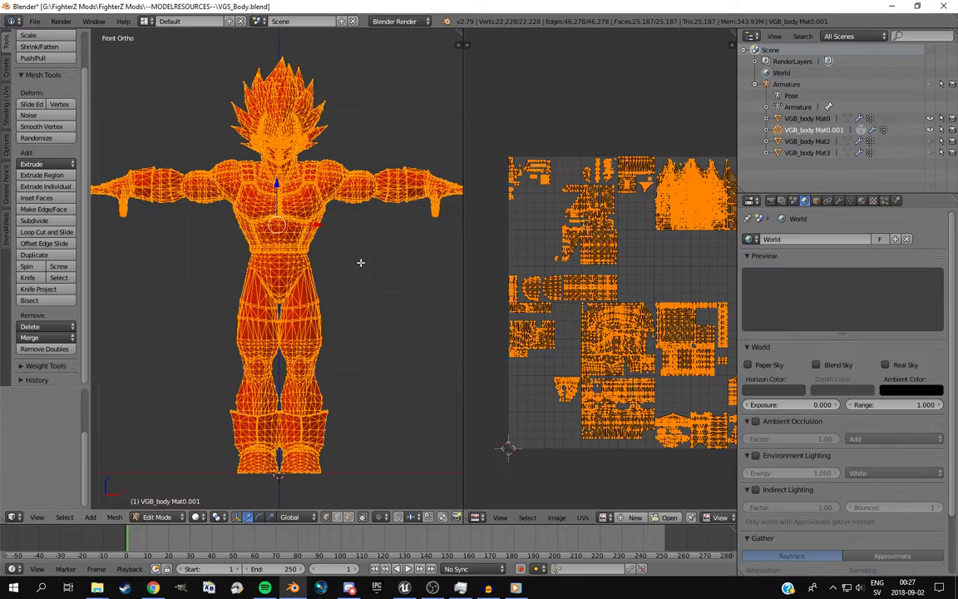
{"action": "scroll", "coordinate": [360, 263], "scroll_direction": "down", "scroll_amount": 1}
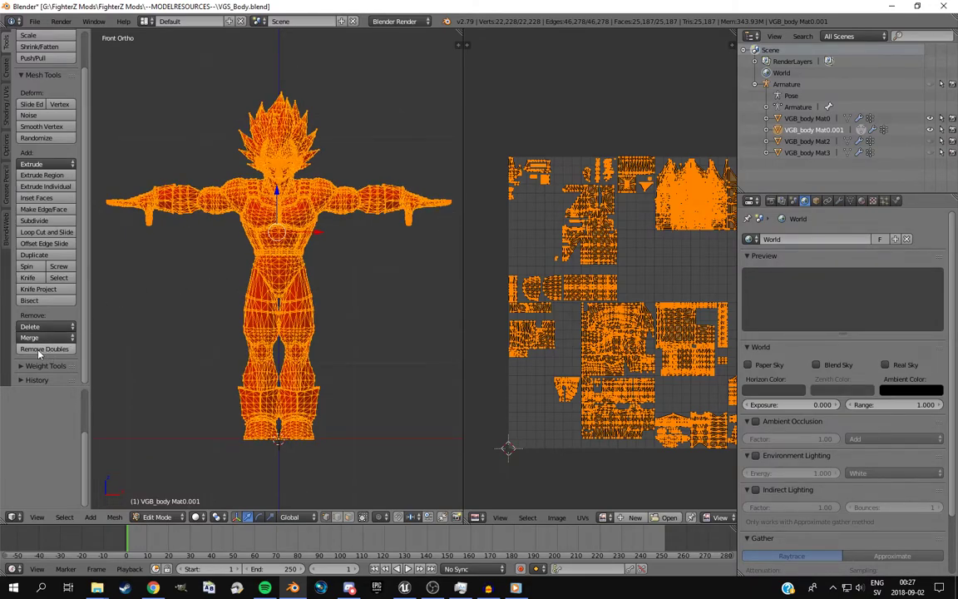
{"action": "scroll", "coordinate": [79, 292], "scroll_direction": "up", "scroll_amount": 2}
{"action": "scroll", "coordinate": [85, 289], "scroll_direction": "down", "scroll_amount": 2}
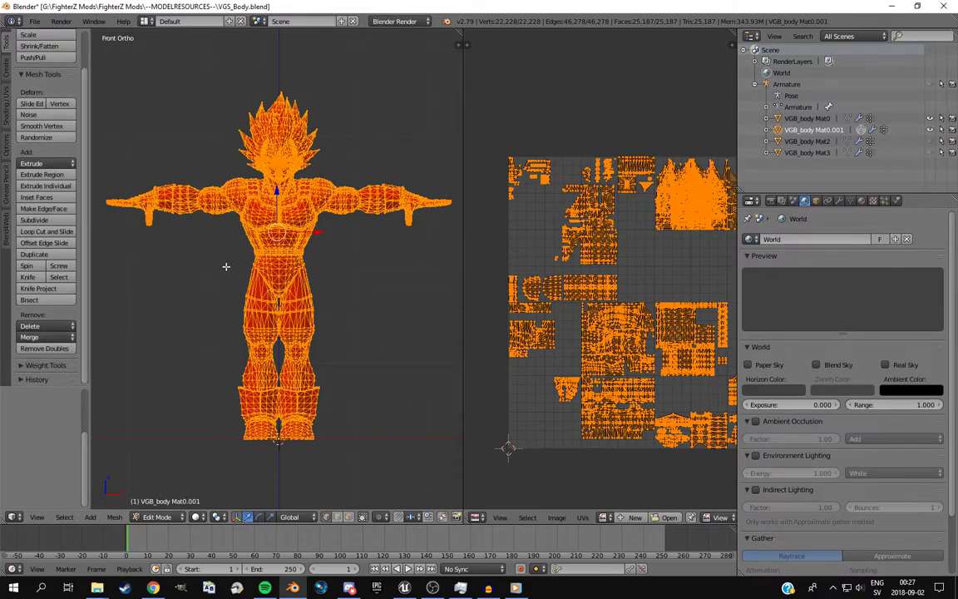
Try Remove Doubles on all vertices of the duplicated body mesh and inspect the head and chest
{"action": "key", "text": "w"}
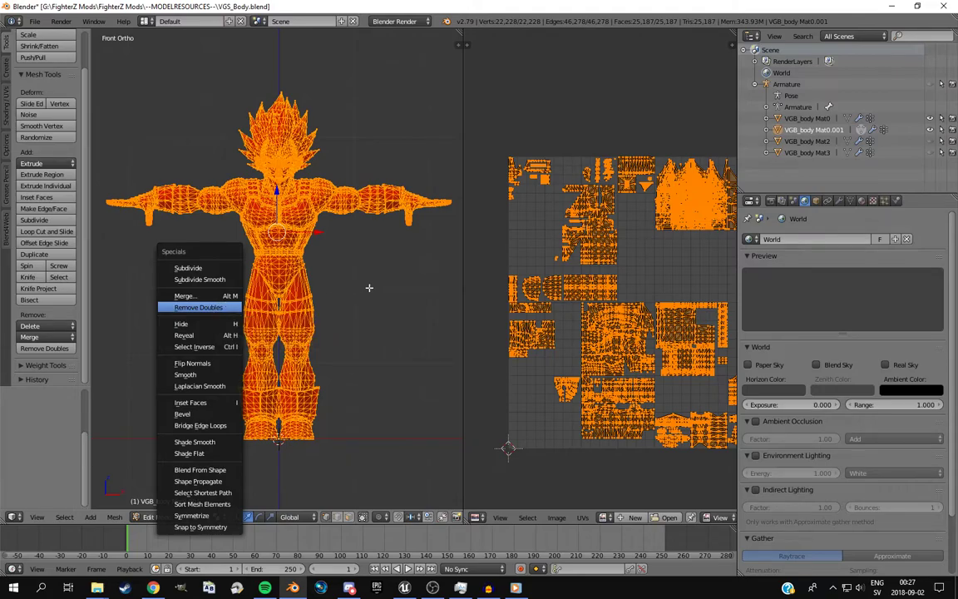
{"action": "key", "text": "Return"}
{"action": "scroll", "coordinate": [368, 284], "scroll_direction": "up", "scroll_amount": 5}
{"action": "middle_click_drag", "start_coordinate": [312, 164], "coordinate": [312, 305], "text": "shift"}
{"action": "scroll", "coordinate": [327, 284], "scroll_direction": "up", "scroll_amount": 2}
{"action": "middle_click_drag", "start_coordinate": [347, 245], "coordinate": [329, 378], "text": "shift"}
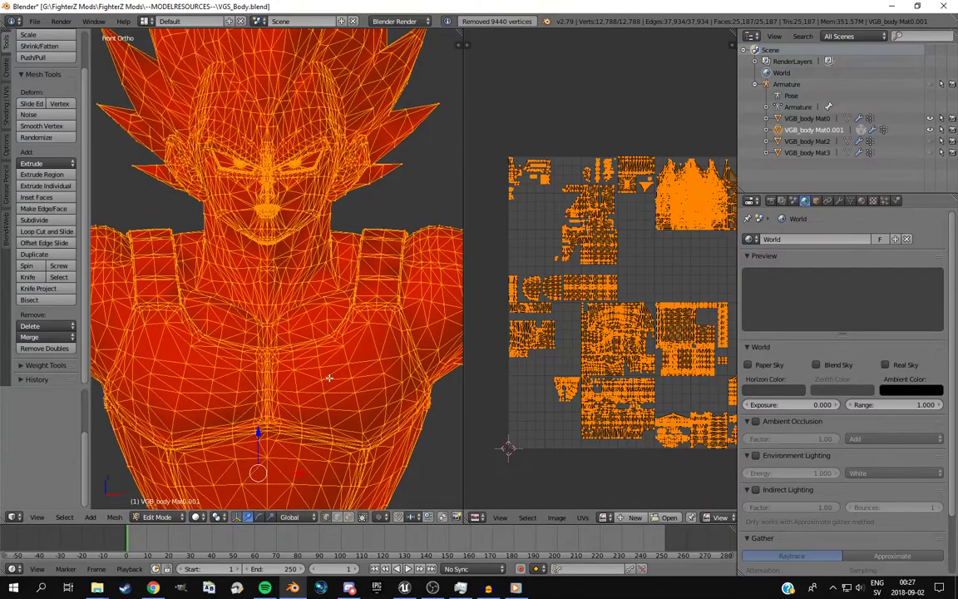
{"action": "scroll", "coordinate": [329, 378], "scroll_direction": "up", "scroll_amount": 3}
{"action": "middle_click_drag", "start_coordinate": [295, 298], "coordinate": [300, 375], "text": "shift"}
{"action": "scroll", "coordinate": [299, 374], "scroll_direction": "down", "scroll_amount": 4}
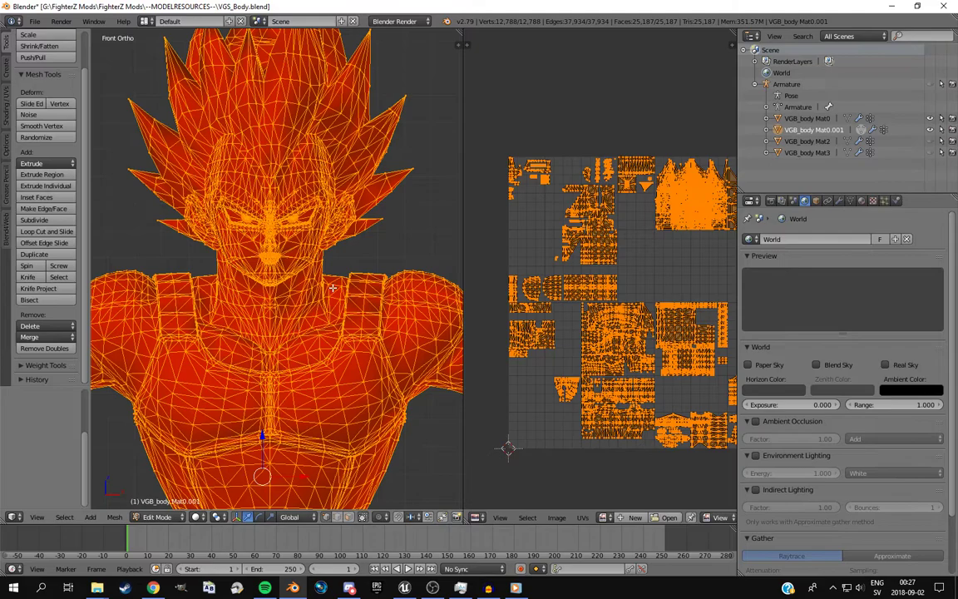
{"action": "key", "text": "ctrl+z"}
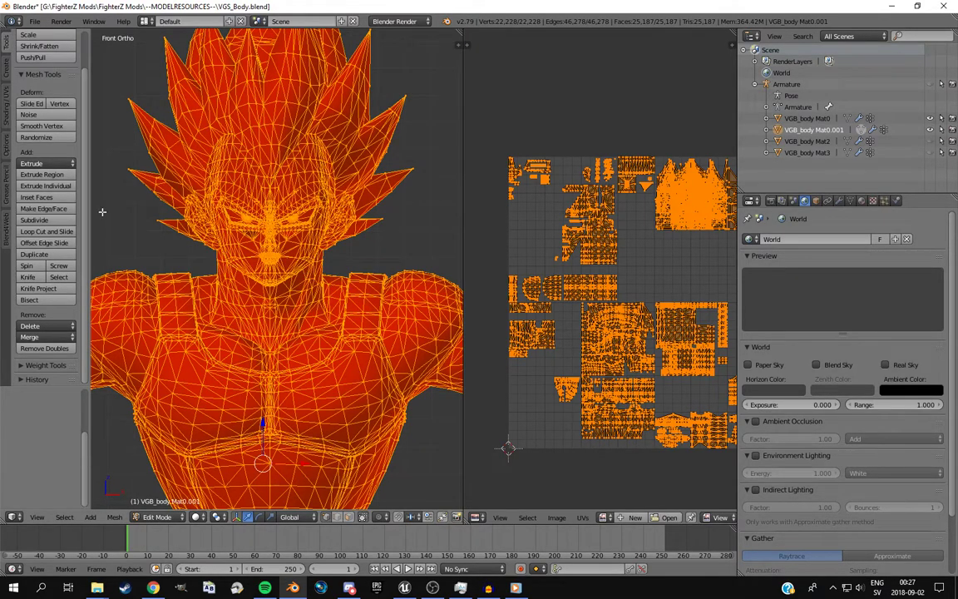
Widen the 3D view and enable Backface Culling in its shading settings
{"action": "left_click_drag", "start_coordinate": [463, 76], "coordinate": [656, 46]}
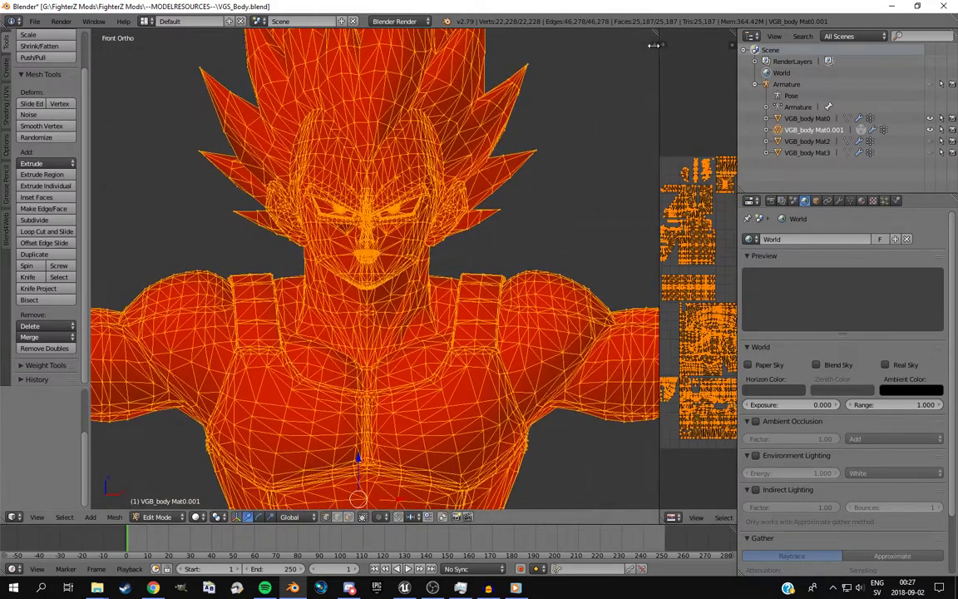
{"action": "key", "text": "n"}
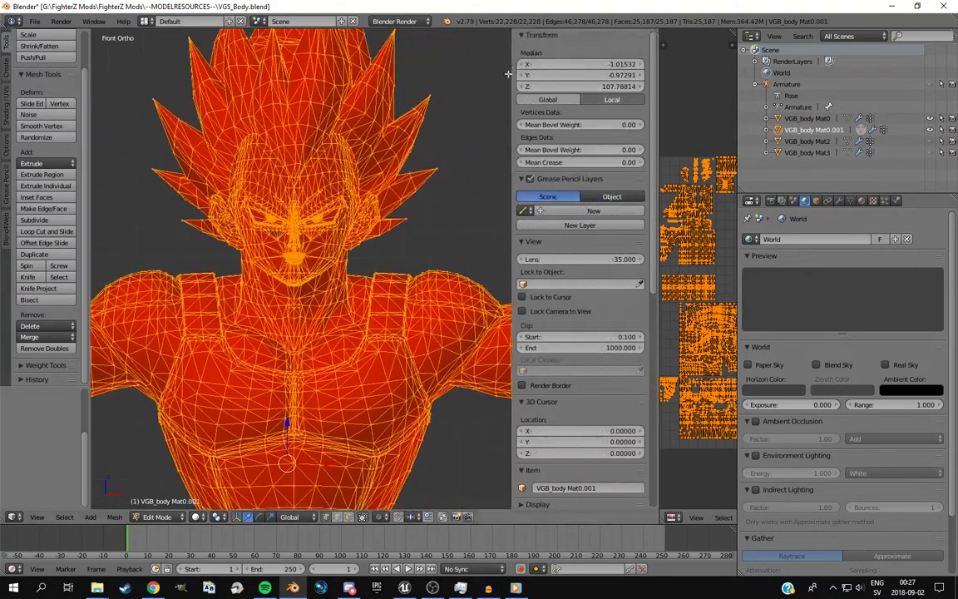
{"action": "scroll", "coordinate": [562, 254], "scroll_direction": "down", "scroll_amount": 6}
{"action": "scroll", "coordinate": [562, 254], "scroll_direction": "down", "scroll_amount": 5}
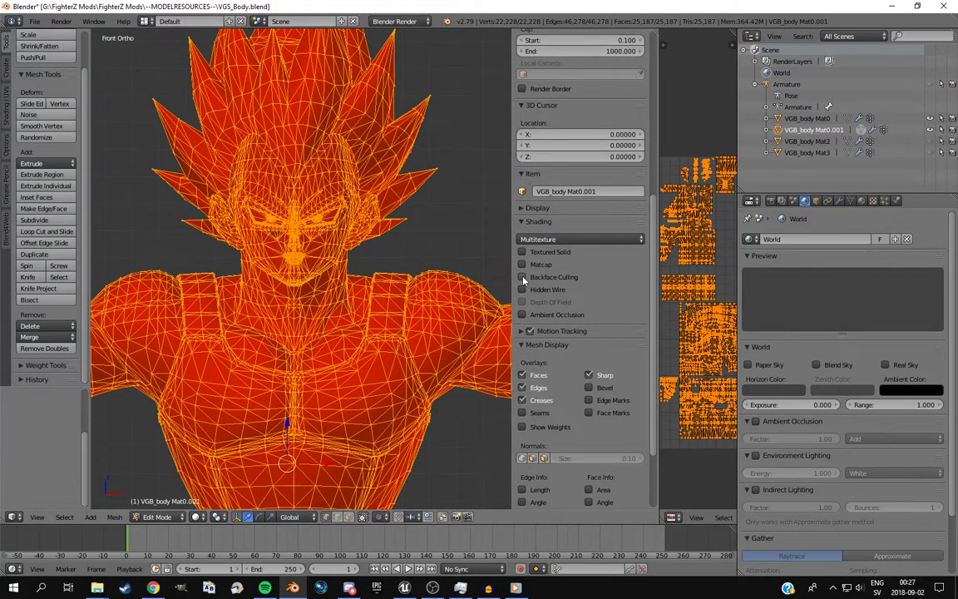
{"action": "left_click", "coordinate": [523, 277]}
{"action": "left_click_drag", "start_coordinate": [507, 191], "coordinate": [489, 174]}
{"action": "left_click_drag", "start_coordinate": [637, 49], "coordinate": [651, 68]}
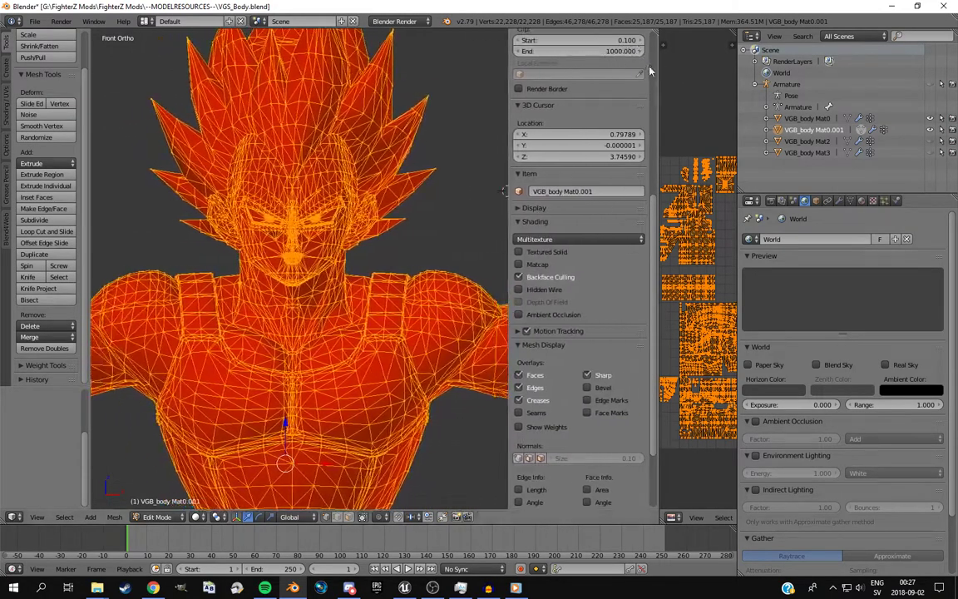
{"action": "left_click_drag", "start_coordinate": [506, 149], "coordinate": [736, 150]}
{"action": "scroll", "coordinate": [217, 287], "scroll_direction": "down", "scroll_amount": 2}
{"action": "scroll", "coordinate": [233, 299], "scroll_direction": "up", "scroll_amount": 4}
{"action": "scroll", "coordinate": [197, 264], "scroll_direction": "down", "scroll_amount": 3}
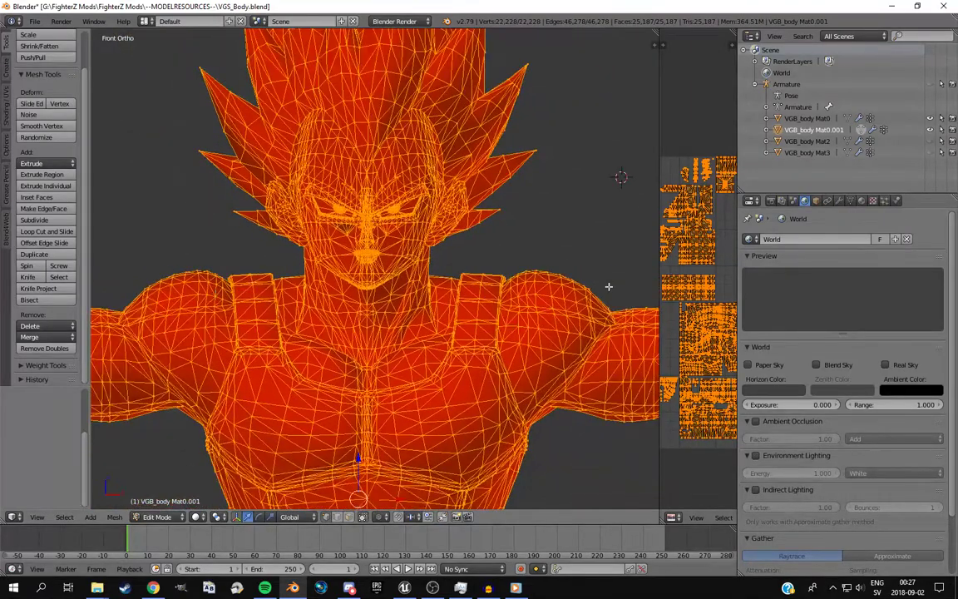
Widen the UV editor and select the whole mesh to show its complete UV layout
{"action": "left_click_drag", "start_coordinate": [658, 282], "coordinate": [397, 282]}
{"action": "key", "text": "a"}
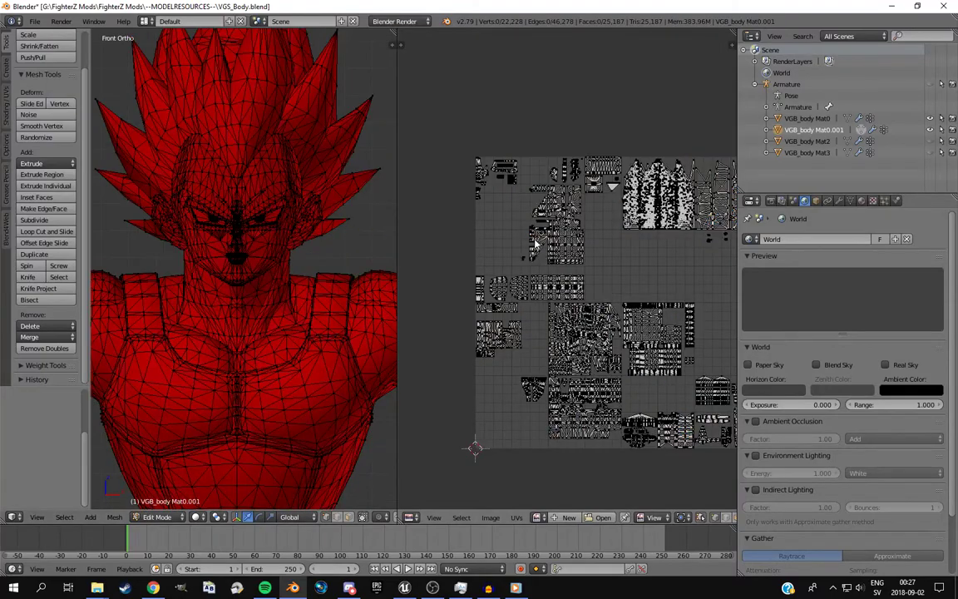
{"action": "middle_click_drag", "start_coordinate": [616, 233], "coordinate": [579, 258]}
{"action": "scroll", "coordinate": [598, 295], "scroll_direction": "up", "scroll_amount": 2}
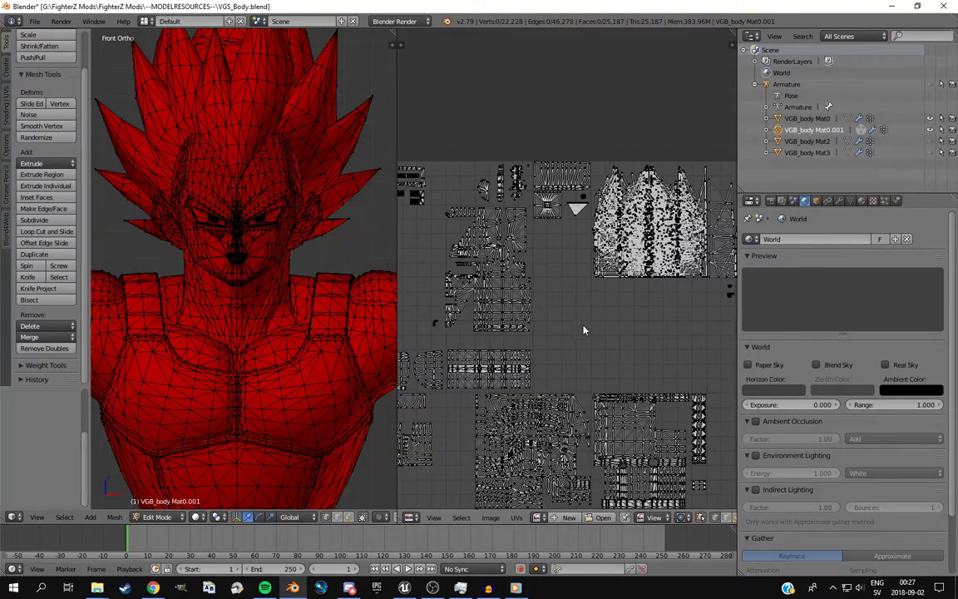
{"action": "key", "text": "a"}
{"action": "scroll", "coordinate": [567, 242], "scroll_direction": "down", "scroll_amount": 3}
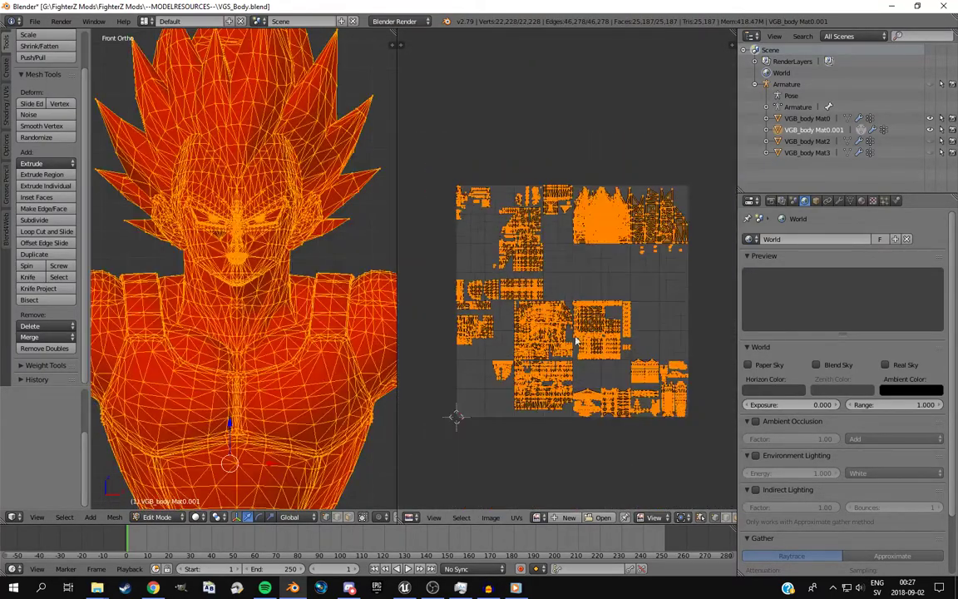
{"action": "left_click", "coordinate": [536, 517]}
{"action": "scroll", "coordinate": [544, 478], "scroll_direction": "down", "scroll_amount": 10}
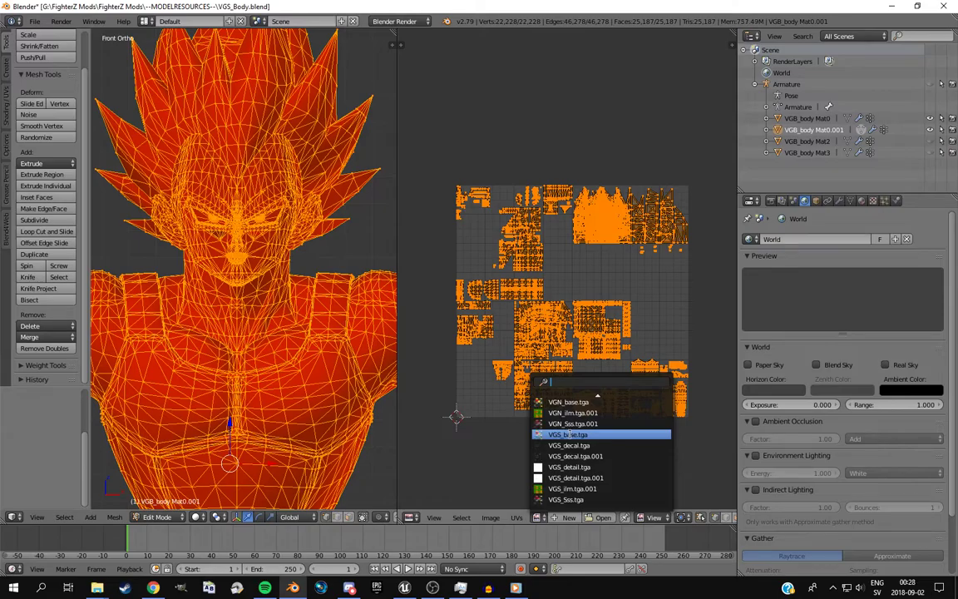
{"action": "left_click", "coordinate": [517, 497]}
Deselect everything and box-select only the eyes' narrow UV strip inside the frame-shaped island
{"action": "scroll", "coordinate": [552, 336], "scroll_direction": "up", "scroll_amount": 2}
{"action": "key", "text": "a"}
{"action": "scroll", "coordinate": [554, 283], "scroll_direction": "up", "scroll_amount": 2}
{"action": "middle_click_drag", "start_coordinate": [557, 167], "coordinate": [571, 332]}
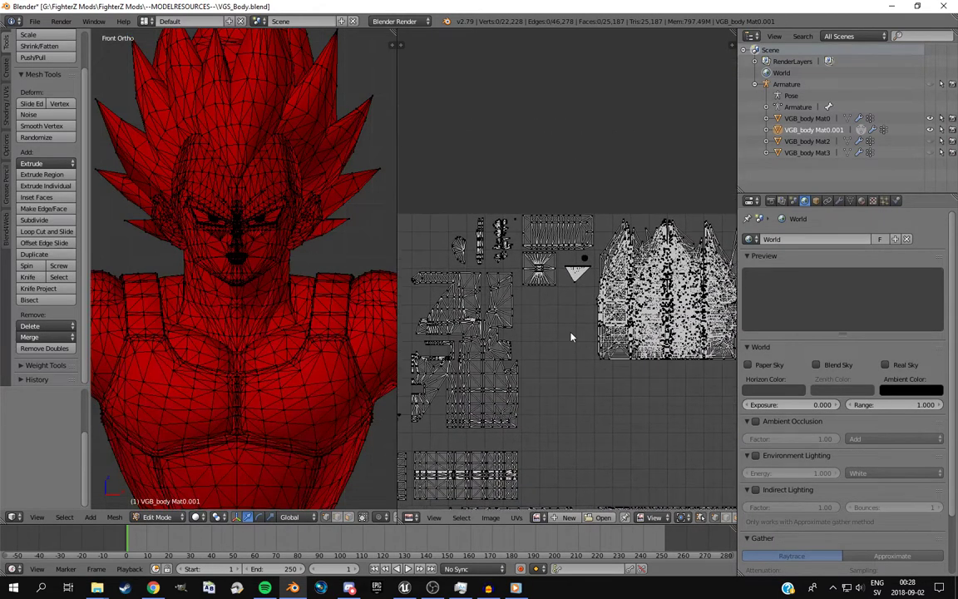
{"action": "scroll", "coordinate": [570, 333], "scroll_direction": "up", "scroll_amount": 4}
{"action": "middle_click_drag", "start_coordinate": [521, 287], "coordinate": [540, 315]}
{"action": "scroll", "coordinate": [488, 281], "scroll_direction": "up", "scroll_amount": 1}
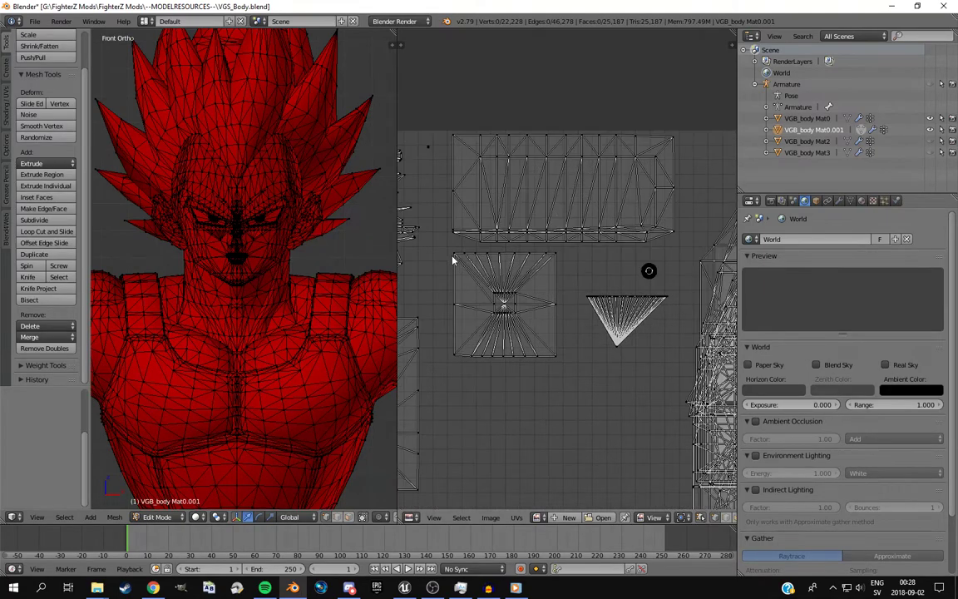
{"action": "left_click_drag", "start_coordinate": [446, 250], "coordinate": [674, 384]}
{"action": "scroll", "coordinate": [271, 210], "scroll_direction": "up", "scroll_amount": 6}
{"action": "scroll", "coordinate": [515, 312], "scroll_direction": "down", "scroll_amount": 2}
{"action": "scroll", "coordinate": [516, 312], "scroll_direction": "down", "scroll_amount": 2}
{"action": "middle_click_drag", "start_coordinate": [505, 317], "coordinate": [732, 310]}
{"action": "scroll", "coordinate": [565, 275], "scroll_direction": "up", "scroll_amount": 4}
{"action": "middle_click_drag", "start_coordinate": [446, 192], "coordinate": [476, 195]}
{"action": "key", "text": "b"}
{"action": "left_click_drag", "start_coordinate": [461, 176], "coordinate": [579, 221]}
{"action": "scroll", "coordinate": [284, 193], "scroll_direction": "up", "scroll_amount": 2}
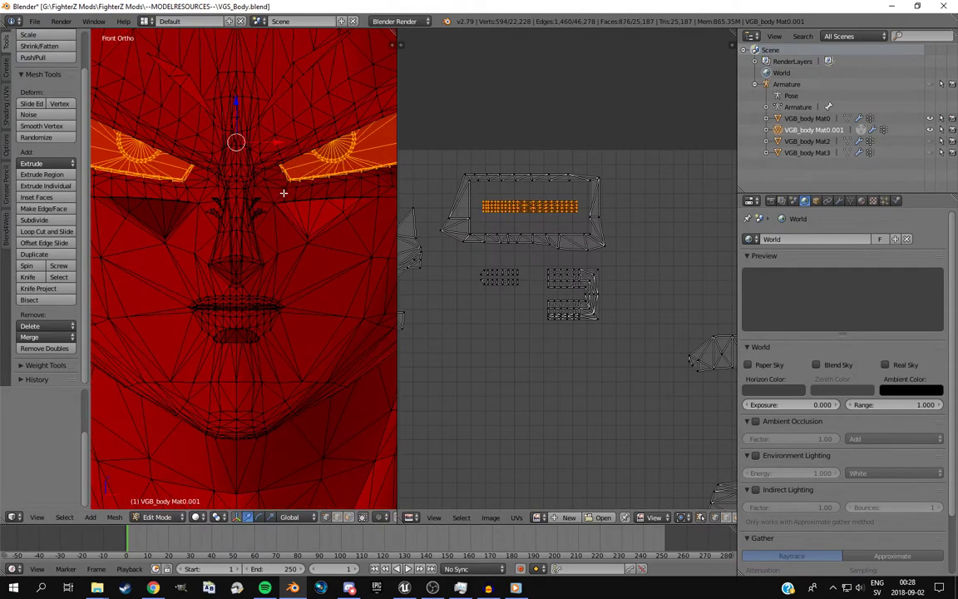
Switch the mesh to face selection and widen the UV editor by narrowing the outliner and properties area
{"action": "middle_click_drag", "start_coordinate": [283, 193], "coordinate": [274, 203], "text": "shift"}
{"action": "left_click", "coordinate": [350, 517]}
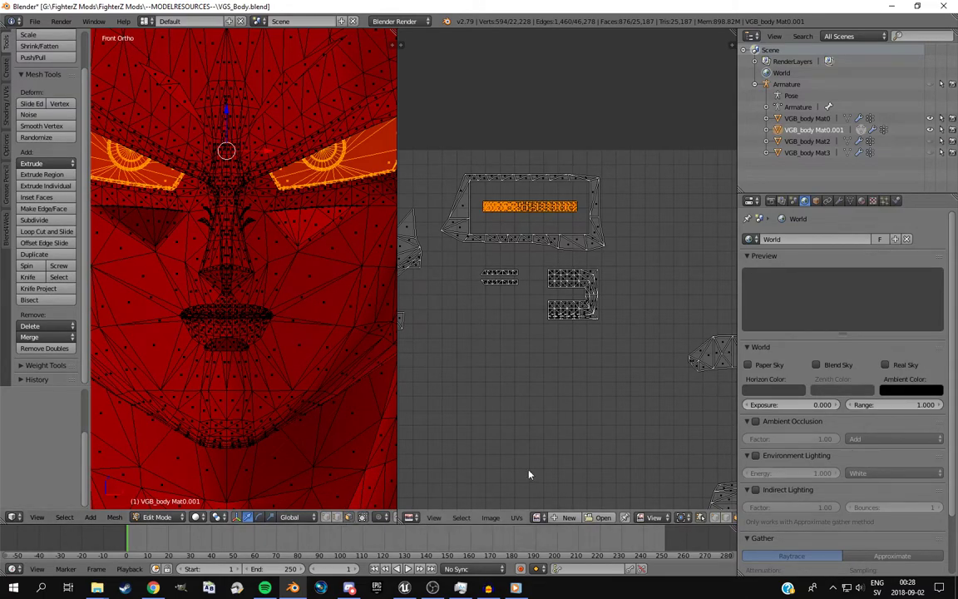
{"action": "left_click_drag", "start_coordinate": [740, 404], "coordinate": [856, 404]}
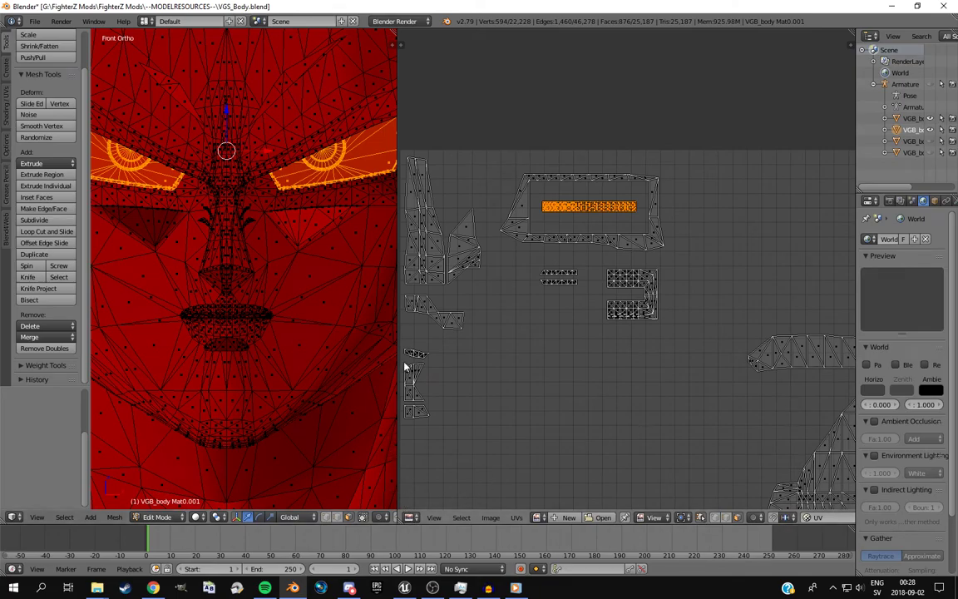
{"action": "left_click", "coordinate": [410, 517]}
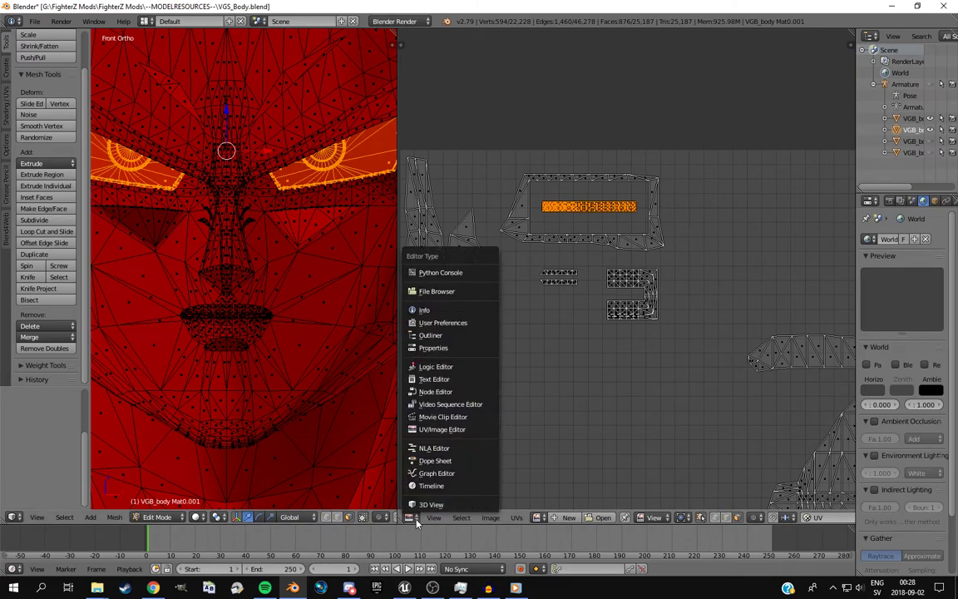
{"action": "left_click", "coordinate": [700, 518]}
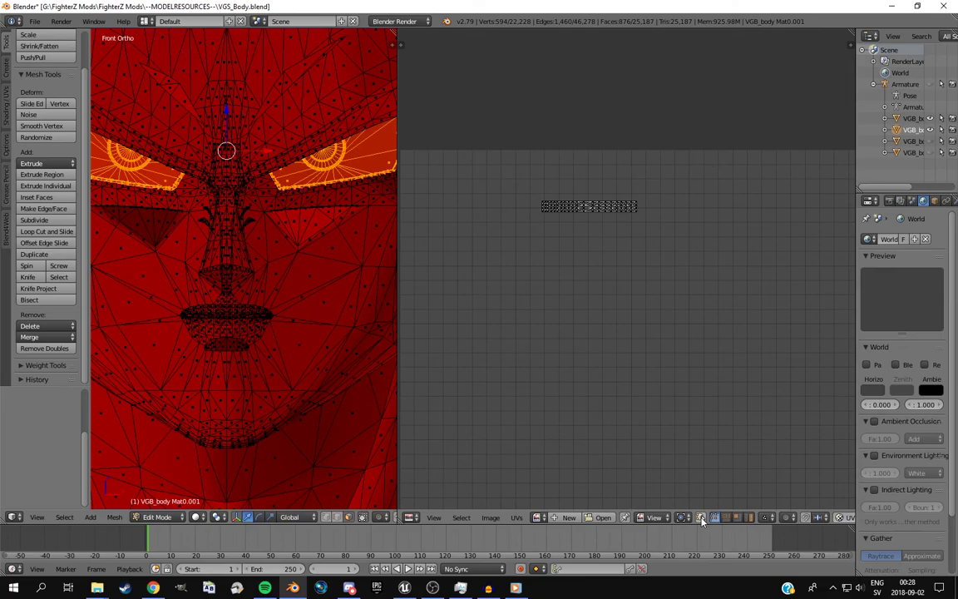
{"action": "scroll", "coordinate": [620, 361], "scroll_direction": "down", "scroll_amount": 8}
{"action": "middle_click_drag", "start_coordinate": [732, 401], "coordinate": [626, 297]}
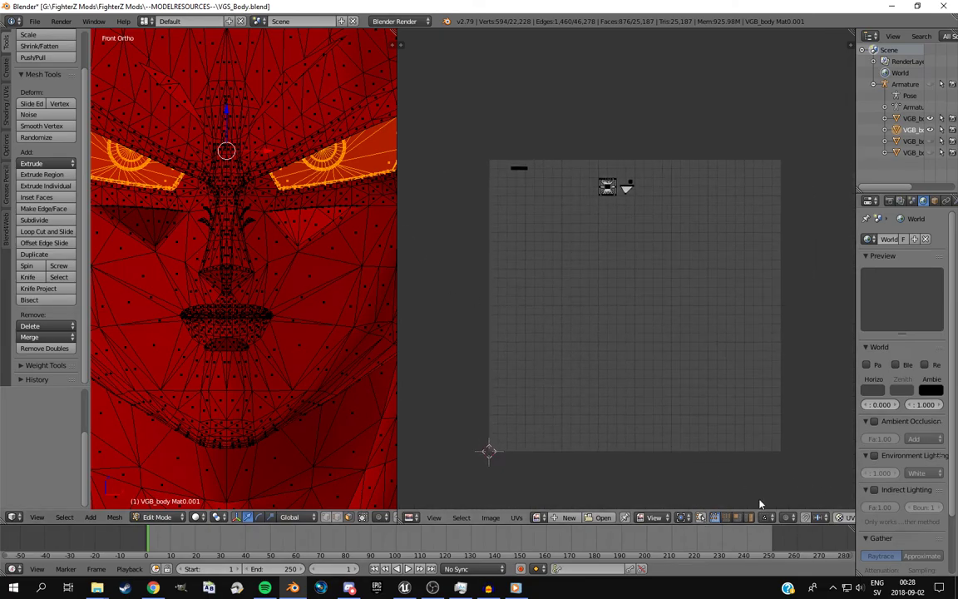
{"action": "left_click", "coordinate": [701, 518]}
Add the tiny UV island beside the large rectangular island at the layout's upper edge to the selection with a box select
{"action": "scroll", "coordinate": [598, 192], "scroll_direction": "up", "scroll_amount": 2}
{"action": "middle_click_drag", "start_coordinate": [599, 192], "coordinate": [656, 272]}
{"action": "scroll", "coordinate": [641, 231], "scroll_direction": "up", "scroll_amount": 3}
{"action": "middle_click_drag", "start_coordinate": [543, 217], "coordinate": [664, 201]}
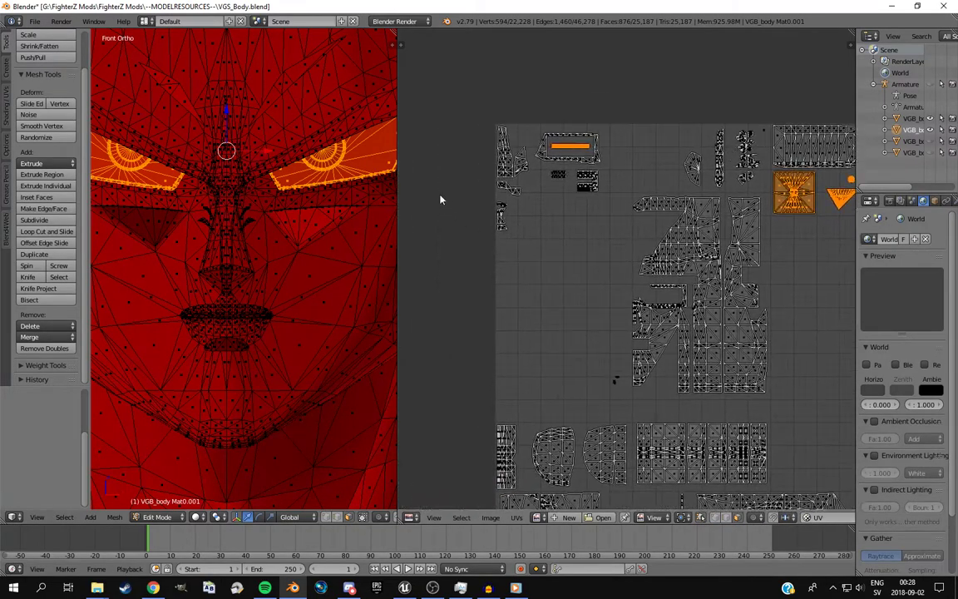
{"action": "middle_click_drag", "start_coordinate": [662, 292], "coordinate": [548, 359]}
{"action": "scroll", "coordinate": [733, 201], "scroll_direction": "up", "scroll_amount": 3}
{"action": "key", "text": "b"}
{"action": "left_click_drag", "start_coordinate": [530, 198], "coordinate": [546, 237]}
{"action": "scroll", "coordinate": [264, 203], "scroll_direction": "up", "scroll_amount": 2}
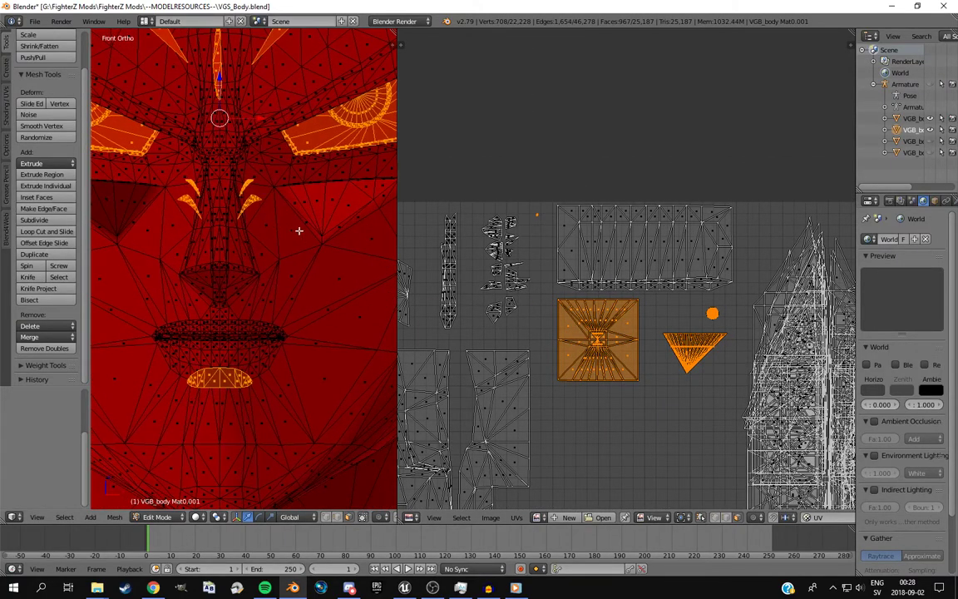
{"action": "middle_click_drag", "start_coordinate": [277, 224], "coordinate": [328, 239], "text": "shift"}
{"action": "middle_click_drag", "start_coordinate": [539, 224], "coordinate": [617, 237]}
{"action": "scroll", "coordinate": [617, 240], "scroll_direction": "up", "scroll_amount": 3}
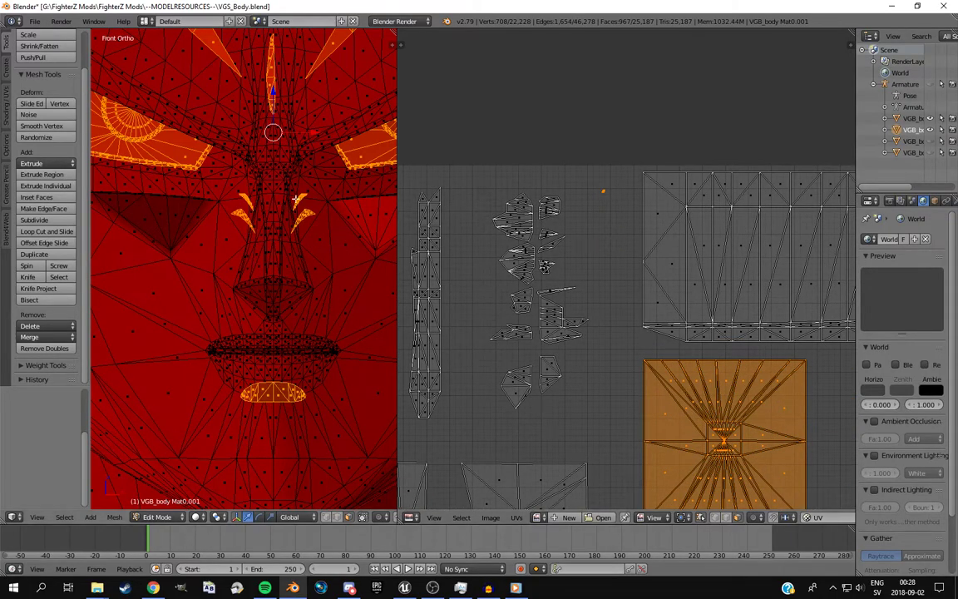
Box-select the small dark UV islands in the empty area below the large clothing-shaped islands to extend the selection
{"action": "scroll", "coordinate": [290, 198], "scroll_direction": "down", "scroll_amount": 4}
{"action": "scroll", "coordinate": [475, 297], "scroll_direction": "down", "scroll_amount": 6}
{"action": "middle_click_drag", "start_coordinate": [484, 432], "coordinate": [592, 206]}
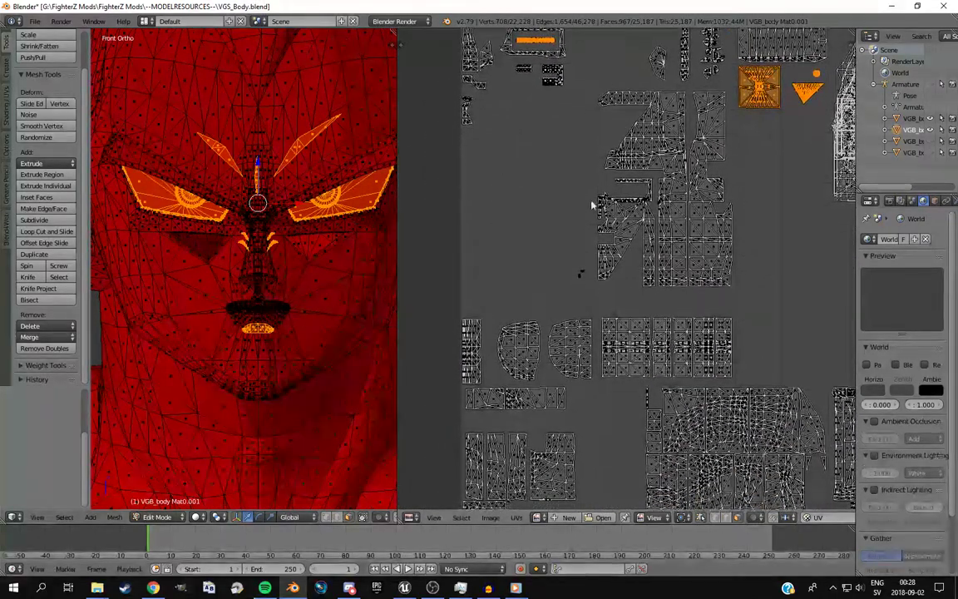
{"action": "scroll", "coordinate": [592, 206], "scroll_direction": "up", "scroll_amount": 4}
{"action": "left_click_drag", "start_coordinate": [467, 161], "coordinate": [552, 302]}
{"action": "scroll", "coordinate": [549, 303], "scroll_direction": "down", "scroll_amount": 3}
Add all the small scattered UV islands just below the tall hair islands to the selection with a box select
{"action": "middle_click_drag", "start_coordinate": [633, 354], "coordinate": [628, 462]}
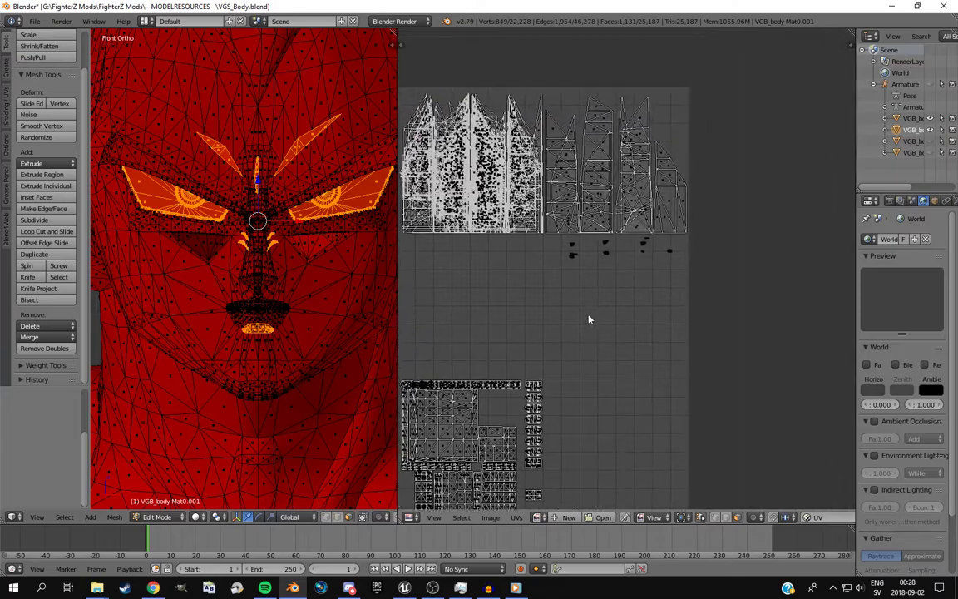
{"action": "scroll", "coordinate": [589, 320], "scroll_direction": "up", "scroll_amount": 5}
{"action": "left_click_drag", "start_coordinate": [851, 165], "coordinate": [852, 165]}
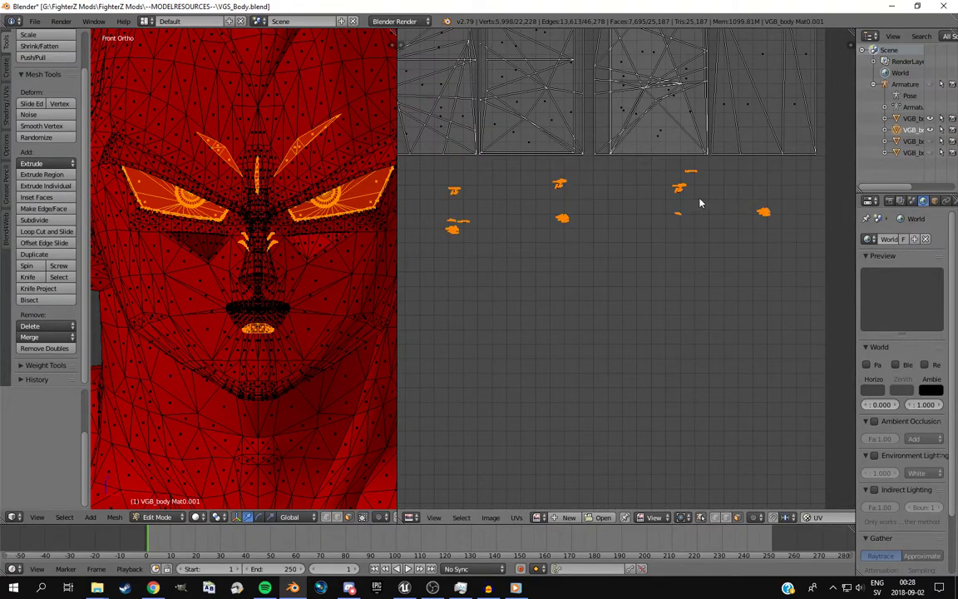
Examine the selected faces around the eyes, mouth and waist in wireframe from several angles
{"action": "scroll", "coordinate": [346, 278], "scroll_direction": "down", "scroll_amount": 5}
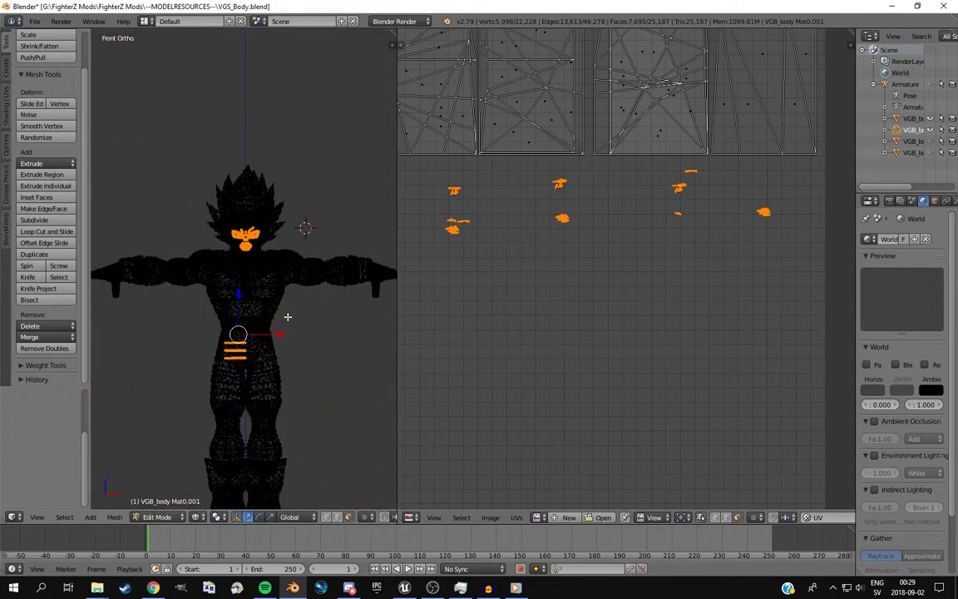
{"action": "scroll", "coordinate": [301, 367], "scroll_direction": "up", "scroll_amount": 2}
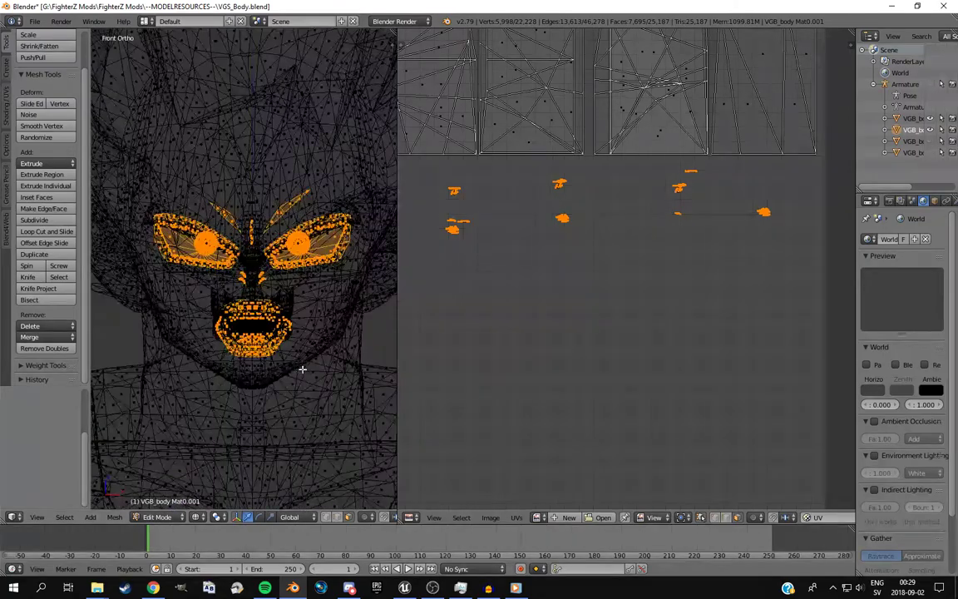
{"action": "middle_click_drag", "start_coordinate": [303, 367], "coordinate": [224, 377]}
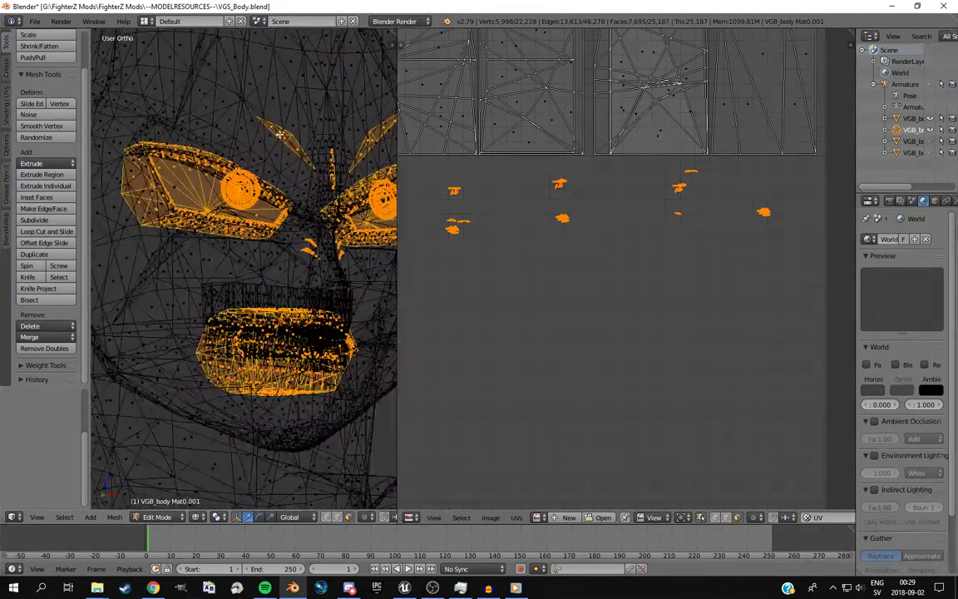
{"action": "scroll", "coordinate": [308, 168], "scroll_direction": "down", "scroll_amount": 9}
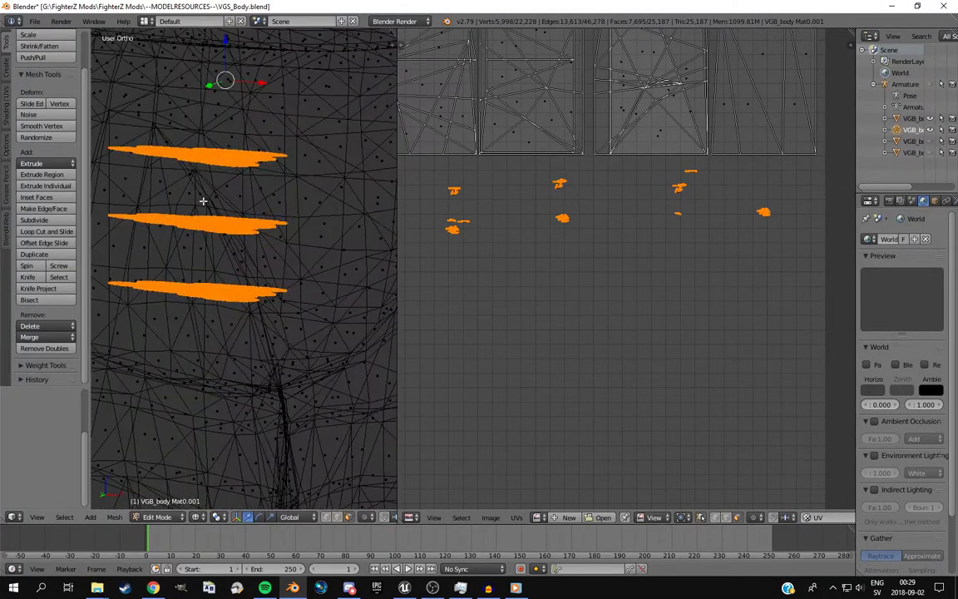
{"action": "middle_click_drag", "start_coordinate": [198, 222], "coordinate": [180, 293]}
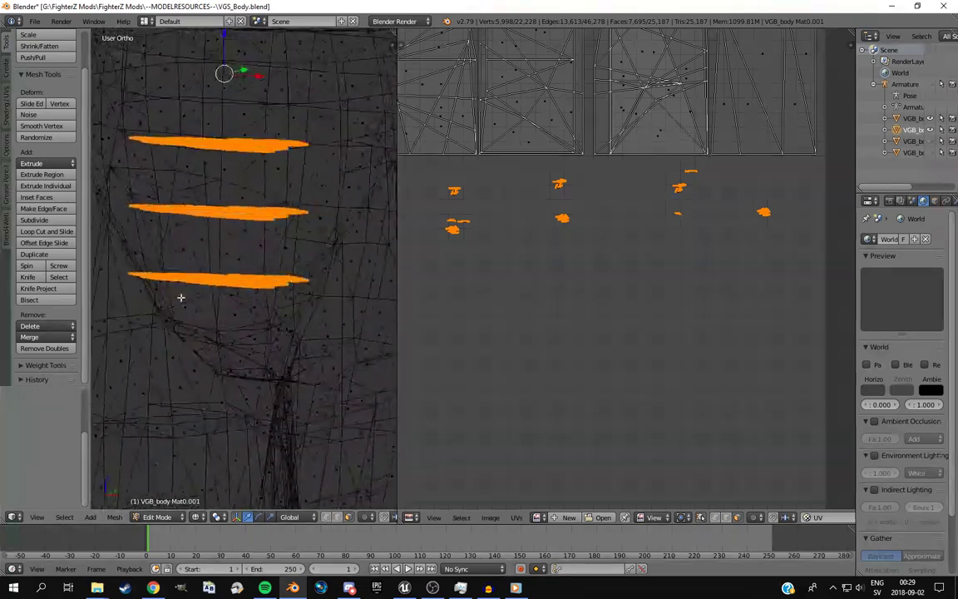
{"action": "middle_click_drag", "start_coordinate": [120, 361], "coordinate": [238, 300]}
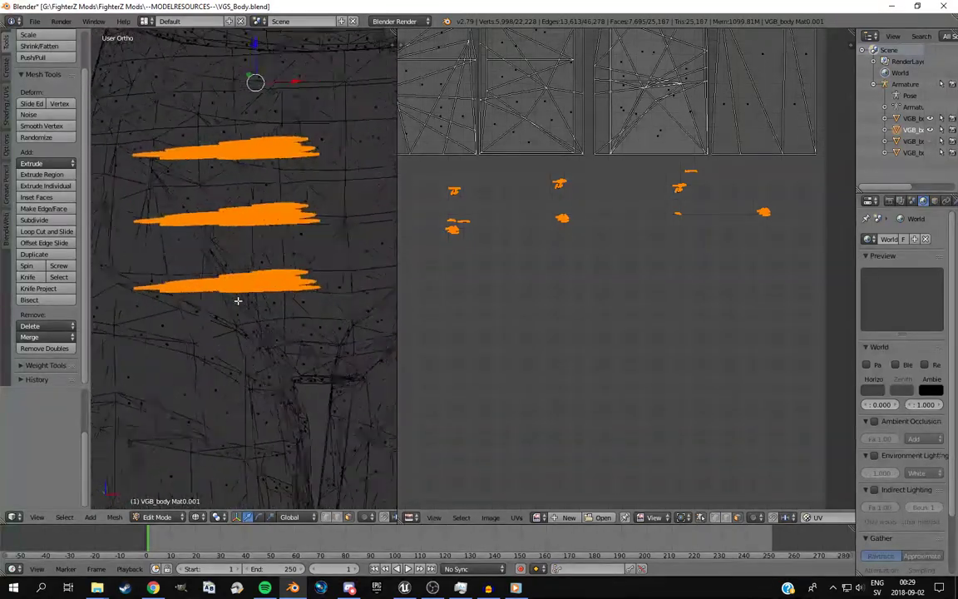
{"action": "key", "text": "KP_1"}
{"action": "key", "text": "KP_5"}
{"action": "key", "text": "KP_5"}
{"action": "scroll", "coordinate": [238, 301], "scroll_direction": "down", "scroll_amount": 6}
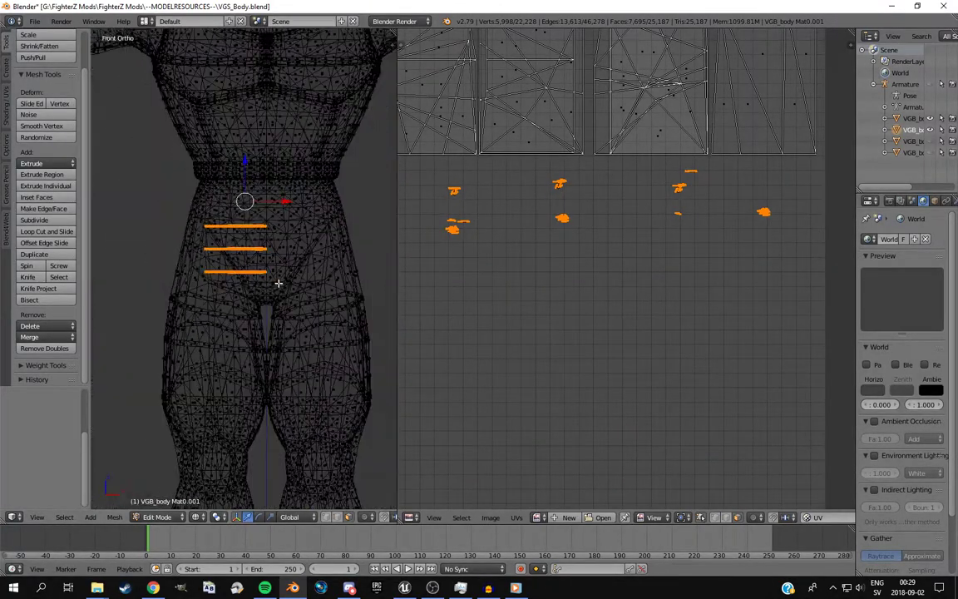
Delete the selected eye, mouth, face-line and waist faces from the duplicate mesh, using the Faces option
{"action": "scroll", "coordinate": [271, 237], "scroll_direction": "up", "scroll_amount": 8}
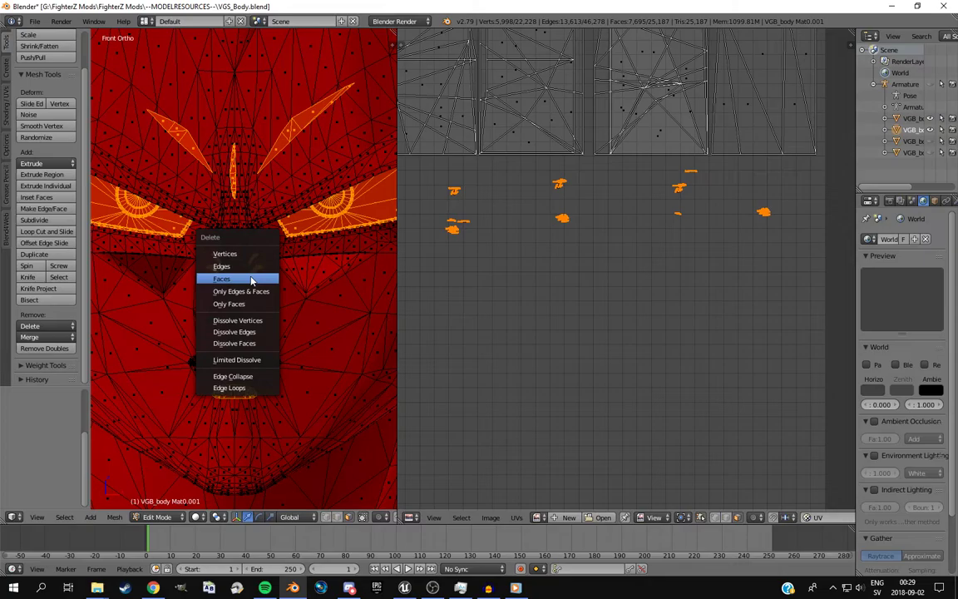
{"action": "left_click", "coordinate": [251, 279]}
{"action": "mouse_move", "coordinate": [295, 274]}
{"action": "middle_mouse_down"}
{"action": "mouse_move", "coordinate": [304, 280]}
{"action": "mouse_move", "coordinate": [198, 291]}
{"action": "mouse_move", "coordinate": [323, 251]}
{"action": "mouse_move", "coordinate": [261, 273]}
{"action": "mouse_move", "coordinate": [389, 256]}
{"action": "mouse_move", "coordinate": [316, 287]}
{"action": "mouse_move", "coordinate": [257, 288]}
{"action": "mouse_move", "coordinate": [288, 278]}
{"action": "middle_mouse_up"}
{"action": "key", "text": "KP_1"}
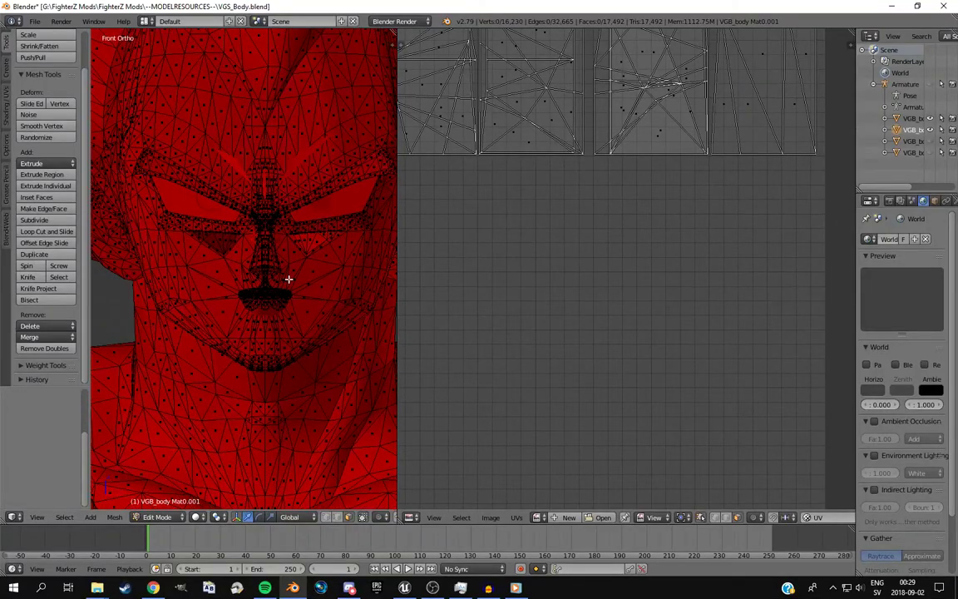
Widen the 3D view, select the whole remaining mesh and show the Blend4Web normal editor tools
{"action": "left_click_drag", "start_coordinate": [396, 278], "coordinate": [678, 278]}
{"action": "scroll", "coordinate": [438, 249], "scroll_direction": "down", "scroll_amount": 4}
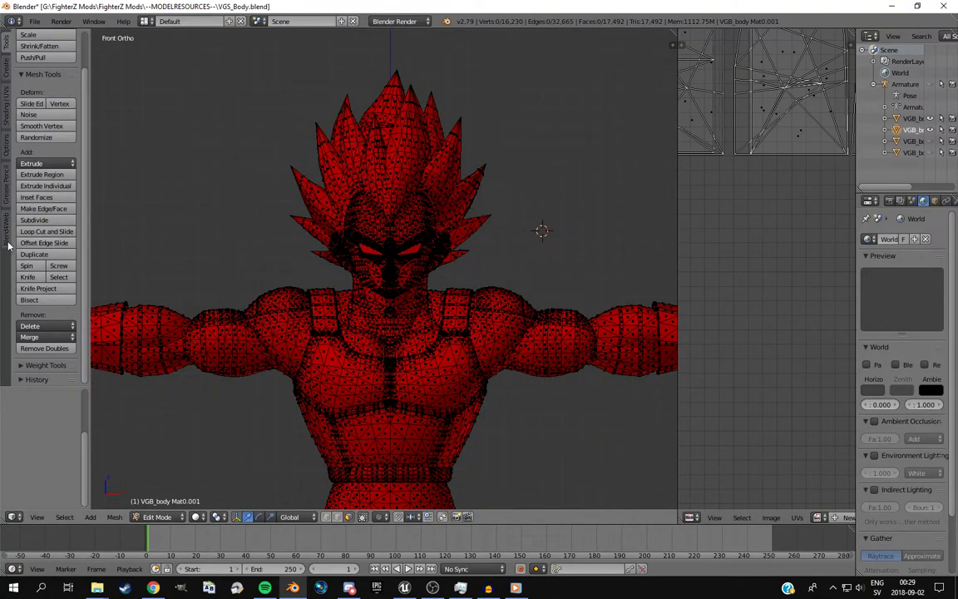
{"action": "key", "text": "a"}
{"action": "scroll", "coordinate": [507, 283], "scroll_direction": "down", "scroll_amount": 4}
{"action": "middle_click_drag", "start_coordinate": [515, 320], "coordinate": [516, 182], "text": "shift"}
{"action": "scroll", "coordinate": [490, 262], "scroll_direction": "up", "scroll_amount": 1}
{"action": "middle_click_drag", "start_coordinate": [485, 263], "coordinate": [488, 294], "text": "shift"}
{"action": "scroll", "coordinate": [488, 294], "scroll_direction": "up", "scroll_amount": 1}
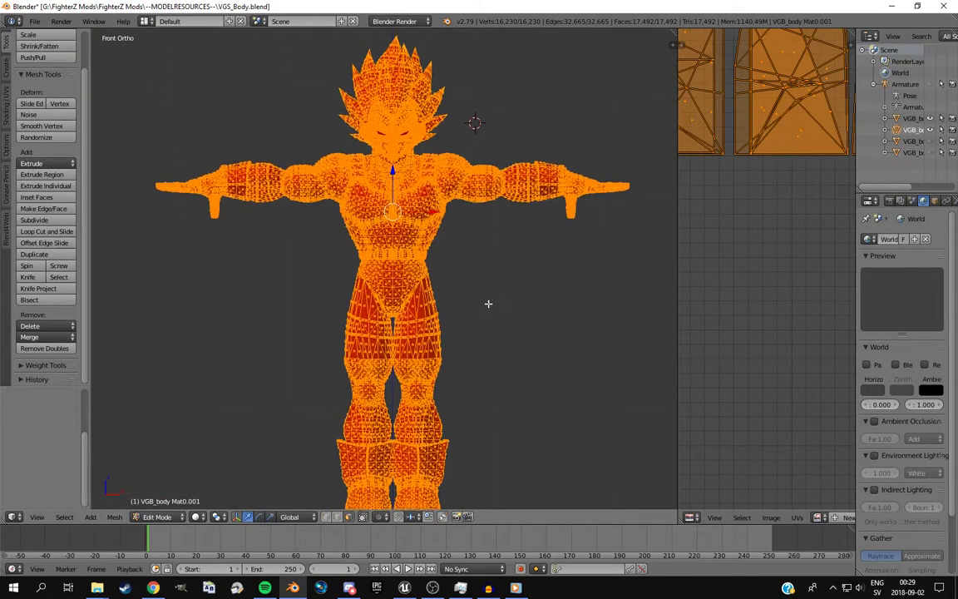
{"action": "scroll", "coordinate": [488, 295], "scroll_direction": "down", "scroll_amount": 2}
{"action": "left_click", "coordinate": [6, 217]}
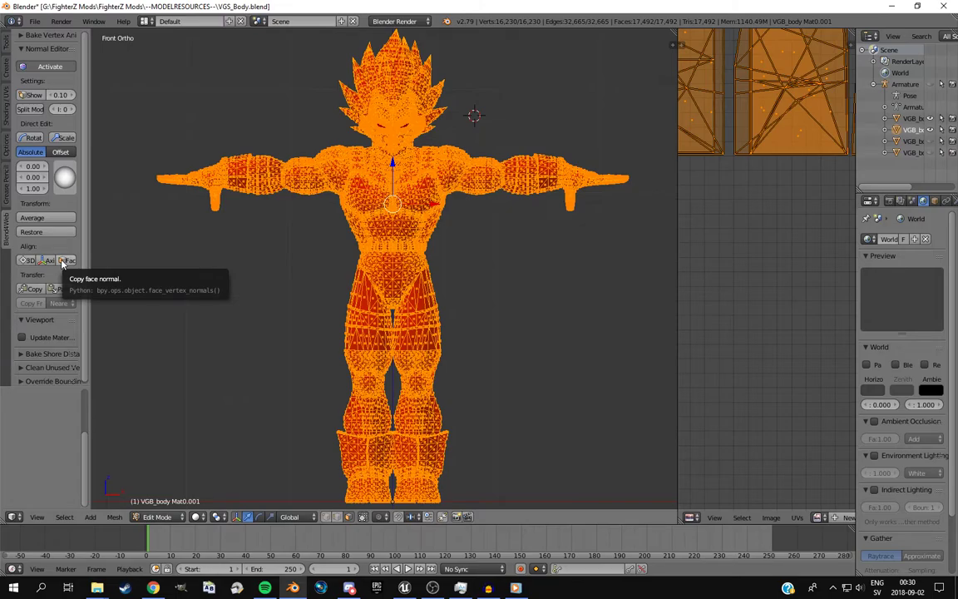
Inspect the selected mesh's surface on the face, around the eye openings and over the full body
{"action": "key", "text": "w"}
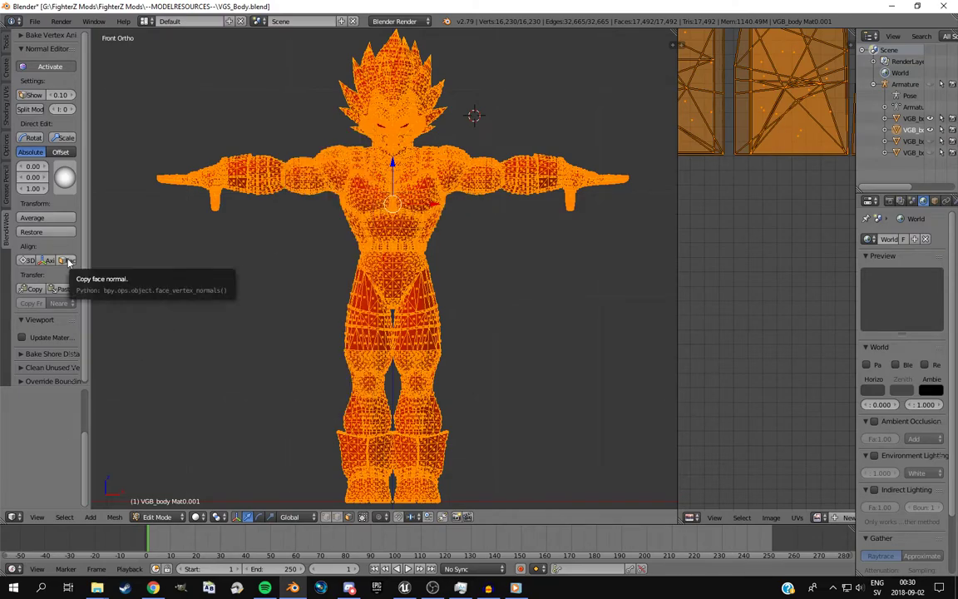
{"action": "scroll", "coordinate": [427, 158], "scroll_direction": "up", "scroll_amount": 5}
{"action": "middle_click_drag", "start_coordinate": [426, 158], "coordinate": [399, 483], "text": "shift"}
{"action": "scroll", "coordinate": [626, 138], "scroll_direction": "up", "scroll_amount": 4}
{"action": "middle_click_drag", "start_coordinate": [383, 218], "coordinate": [375, 353], "text": "shift"}
{"action": "scroll", "coordinate": [375, 354], "scroll_direction": "up", "scroll_amount": 4}
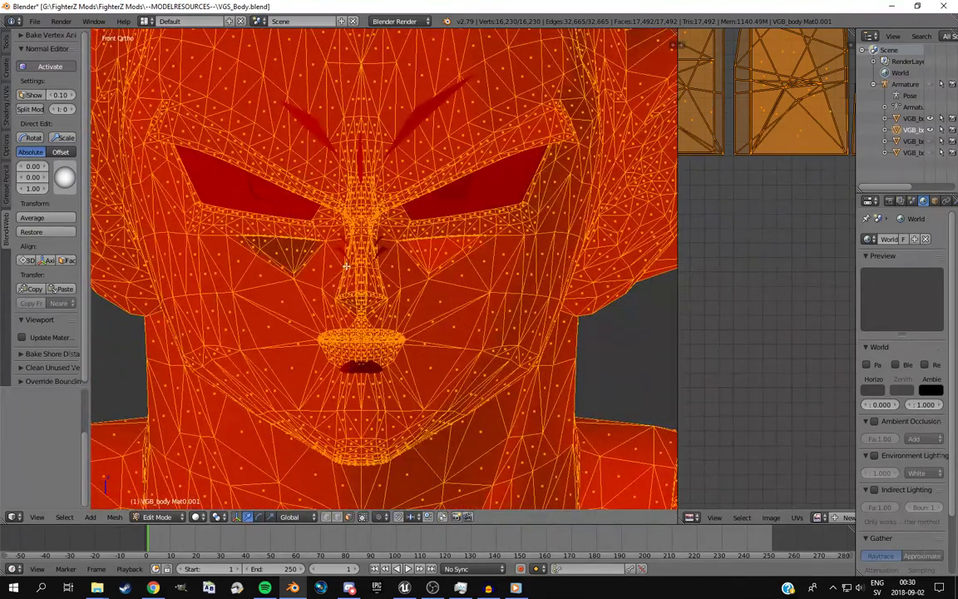
{"action": "scroll", "coordinate": [345, 265], "scroll_direction": "up", "scroll_amount": 2}
{"action": "scroll", "coordinate": [348, 279], "scroll_direction": "down", "scroll_amount": 3}
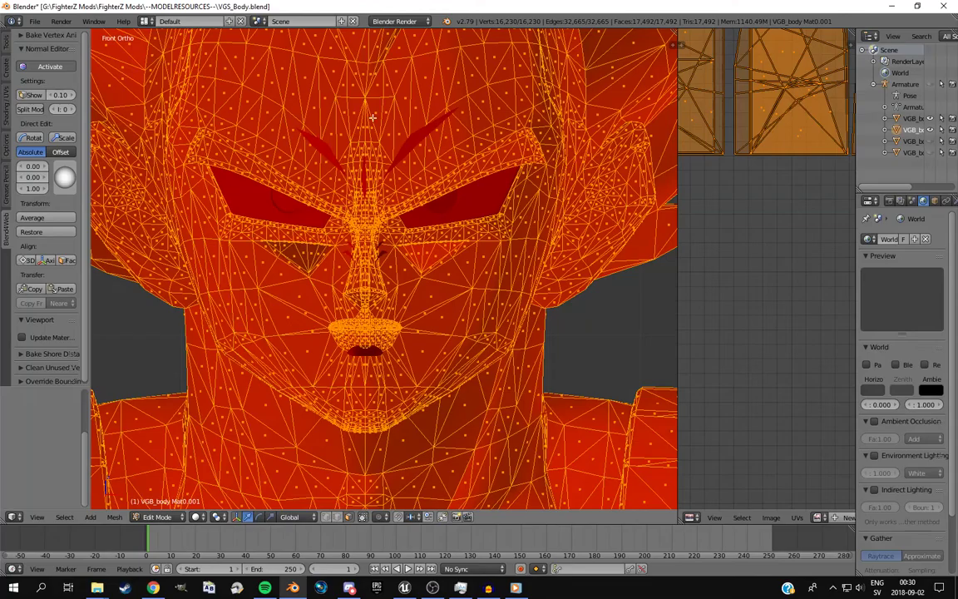
{"action": "scroll", "coordinate": [269, 244], "scroll_direction": "down", "scroll_amount": 6}
{"action": "scroll", "coordinate": [397, 254], "scroll_direction": "up", "scroll_amount": 1}
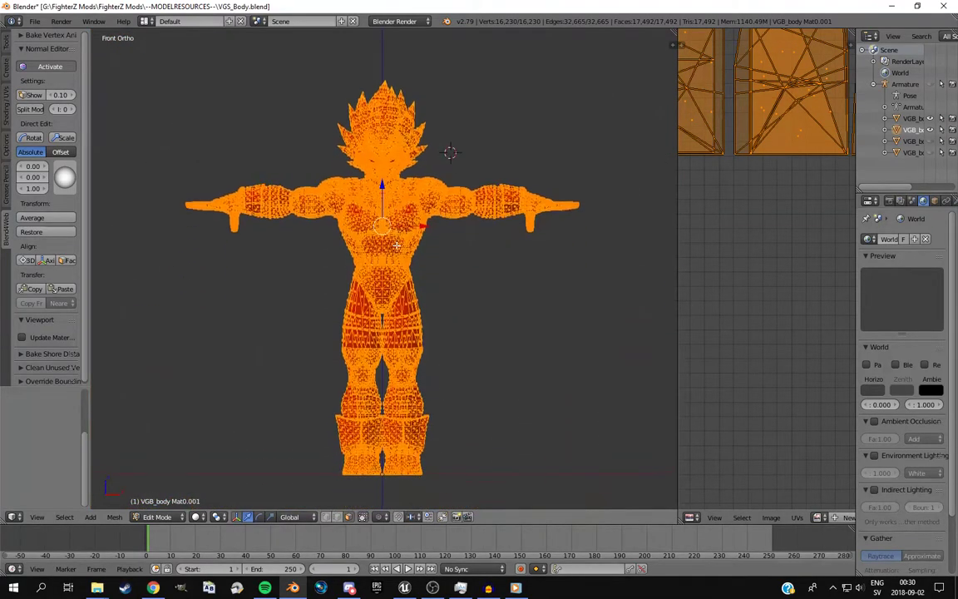
{"action": "scroll", "coordinate": [397, 253], "scroll_direction": "up", "scroll_amount": 5}
{"action": "middle_click_drag", "start_coordinate": [397, 246], "coordinate": [405, 396], "text": "shift"}
{"action": "scroll", "coordinate": [410, 349], "scroll_direction": "up", "scroll_amount": 2}
{"action": "scroll", "coordinate": [407, 362], "scroll_direction": "up", "scroll_amount": 5}
{"action": "scroll", "coordinate": [403, 337], "scroll_direction": "down", "scroll_amount": 4}
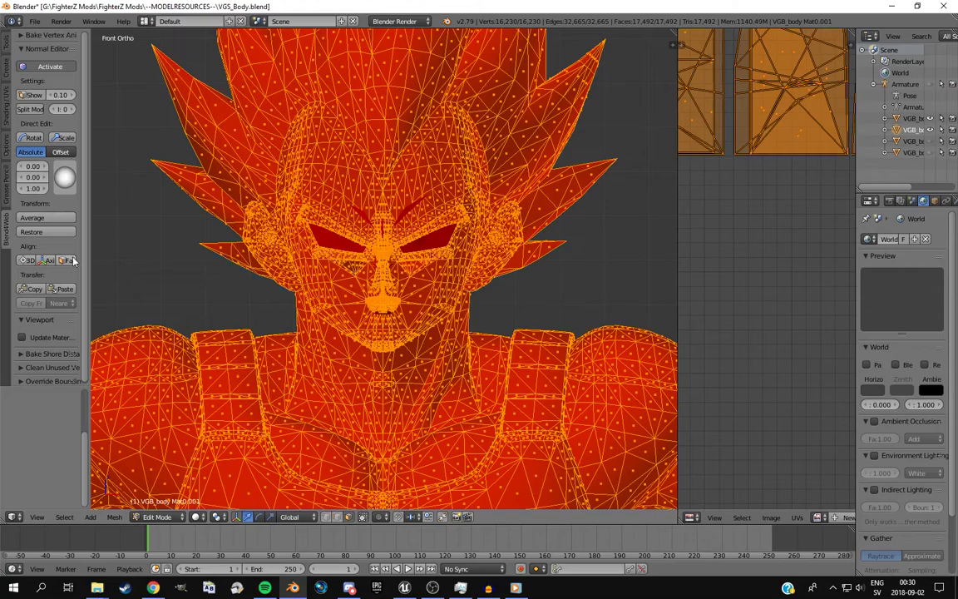
Widen the outliner and properties area and the UV editor, and bring the mesh's complete UV layout into view
{"action": "left_click_drag", "start_coordinate": [676, 221], "coordinate": [569, 246]}
{"action": "scroll", "coordinate": [450, 298], "scroll_direction": "down", "scroll_amount": 9}
{"action": "middle_click_drag", "start_coordinate": [404, 382], "coordinate": [397, 312], "text": "shift"}
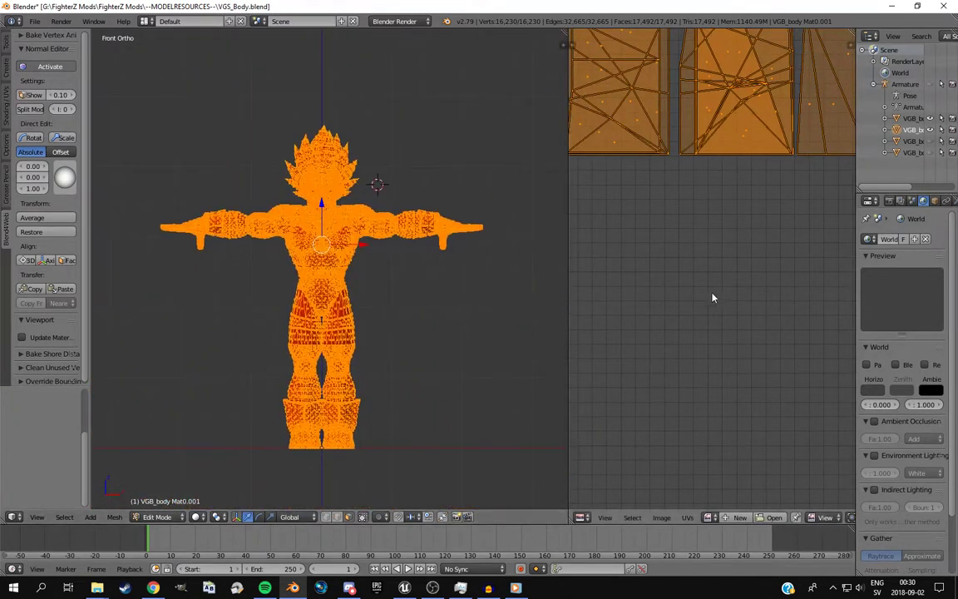
{"action": "left_click_drag", "start_coordinate": [855, 263], "coordinate": [690, 274]}
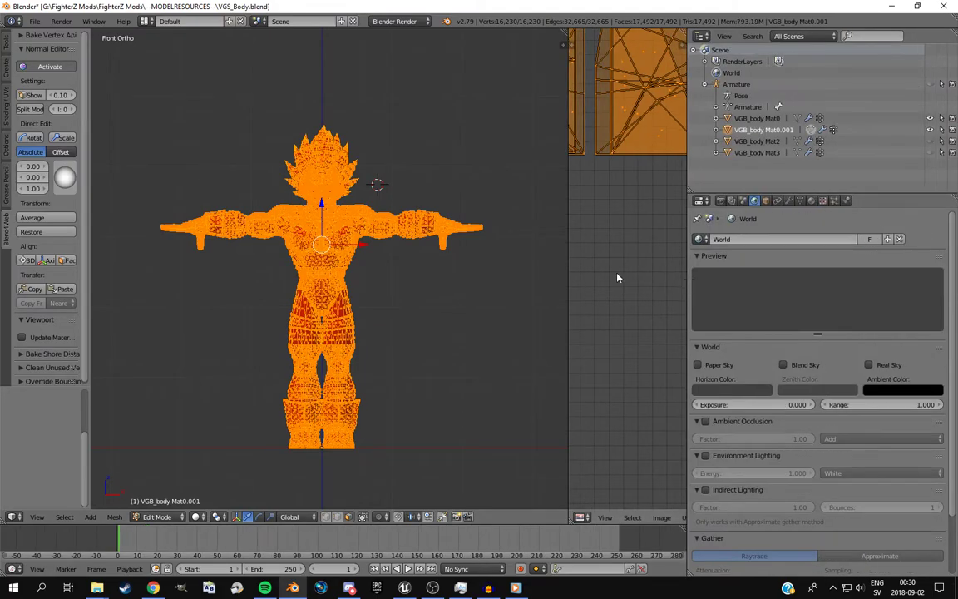
{"action": "left_click_drag", "start_coordinate": [569, 258], "coordinate": [436, 268]}
{"action": "scroll", "coordinate": [261, 218], "scroll_direction": "down", "scroll_amount": 2}
{"action": "scroll", "coordinate": [312, 275], "scroll_direction": "up", "scroll_amount": 10}
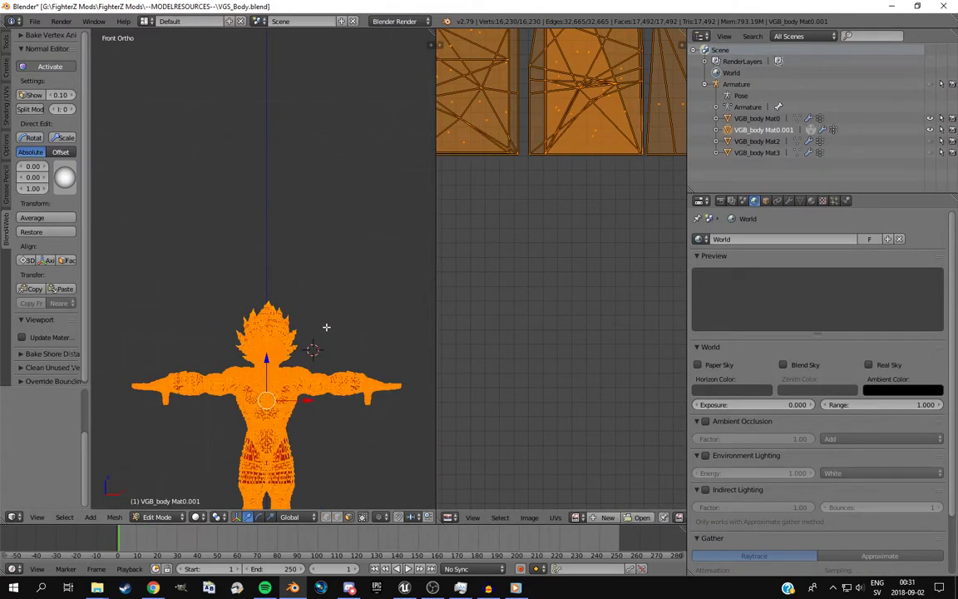
{"action": "middle_click_drag", "start_coordinate": [265, 286], "coordinate": [303, 251], "text": "shift"}
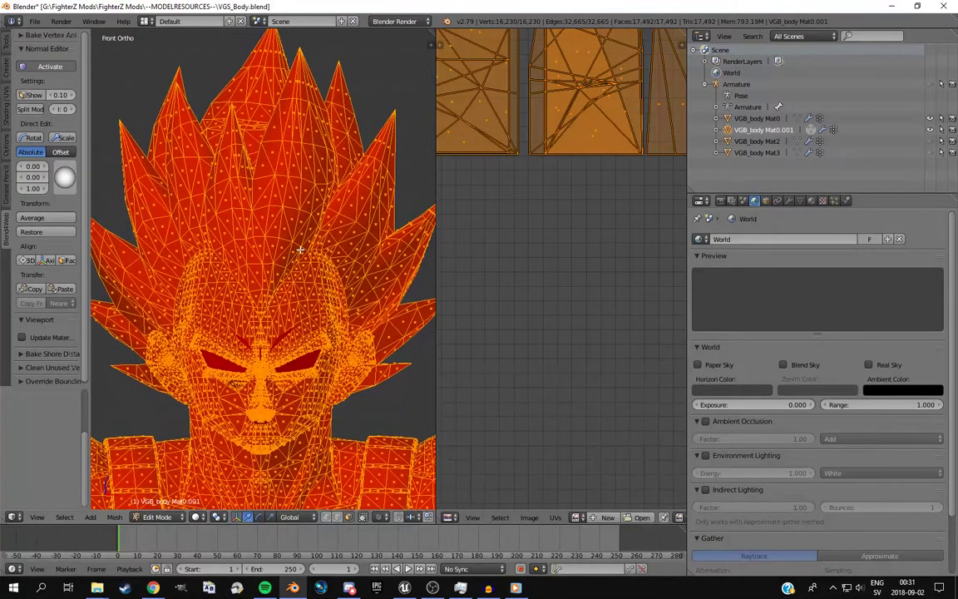
{"action": "scroll", "coordinate": [561, 256], "scroll_direction": "down", "scroll_amount": 10}
{"action": "middle_click_drag", "start_coordinate": [499, 285], "coordinate": [567, 291]}
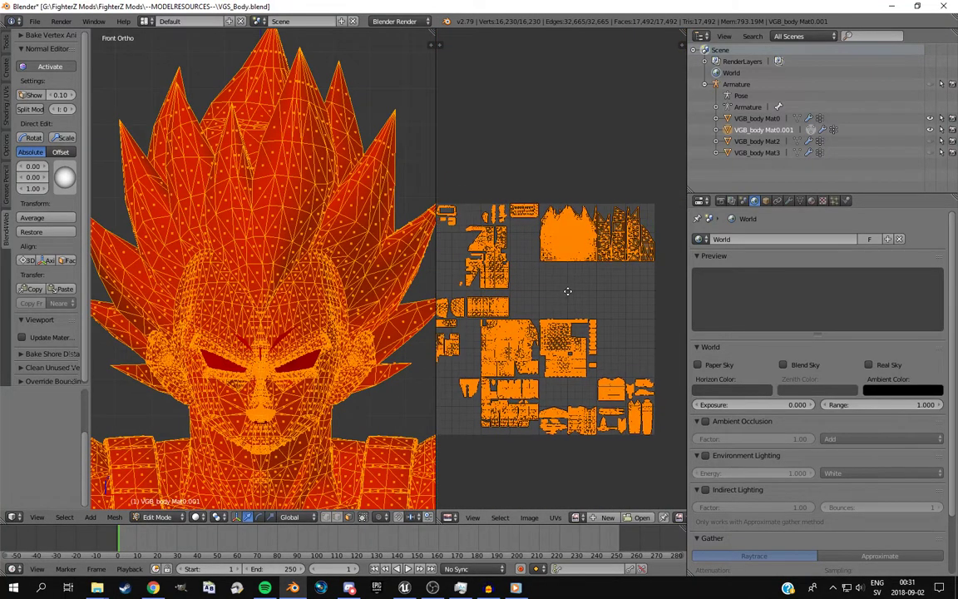
Show the mesh's material settings, make Material_1 the active slot and deselect the whole mesh
{"action": "left_click", "coordinate": [811, 201]}
{"action": "left_click", "coordinate": [722, 253]}
{"action": "left_click", "coordinate": [728, 242]}
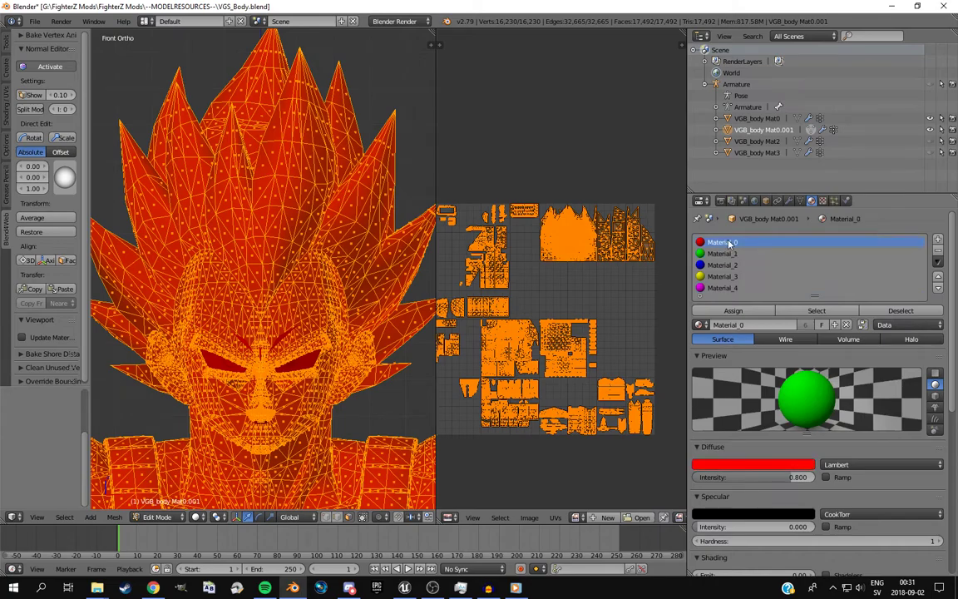
{"action": "left_click", "coordinate": [730, 251]}
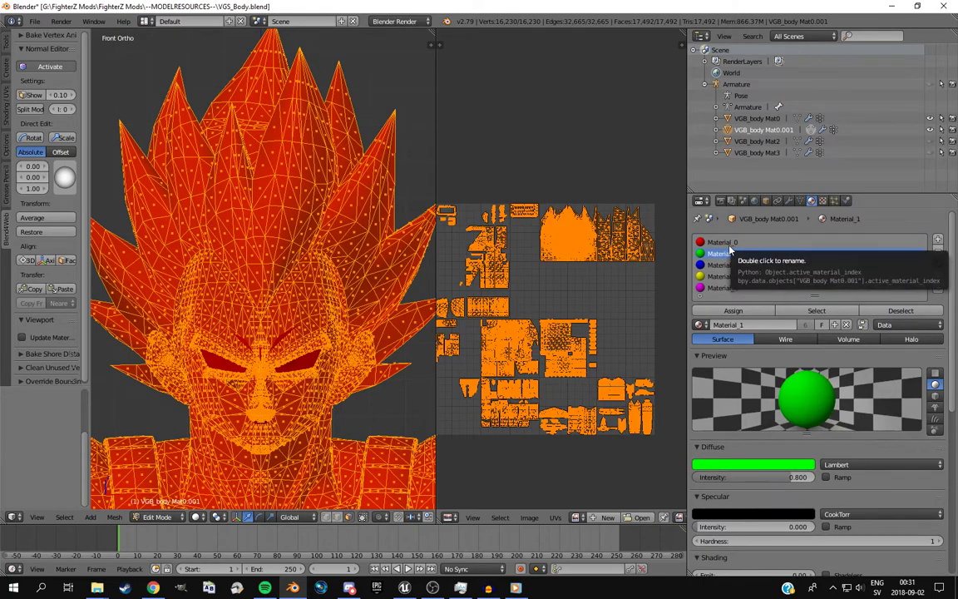
{"action": "left_click", "coordinate": [728, 242]}
{"action": "left_click", "coordinate": [728, 253]}
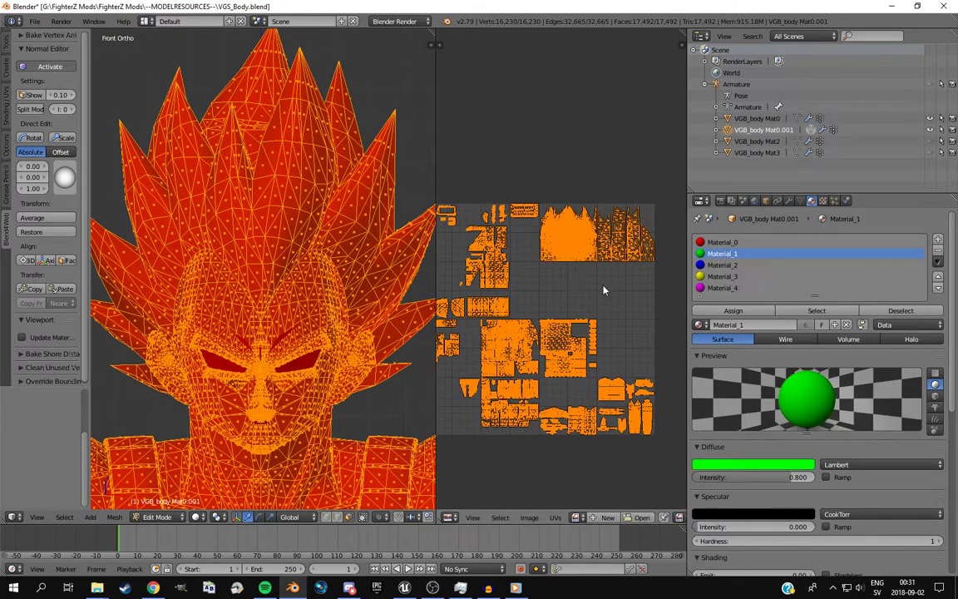
{"action": "key", "text": "a"}
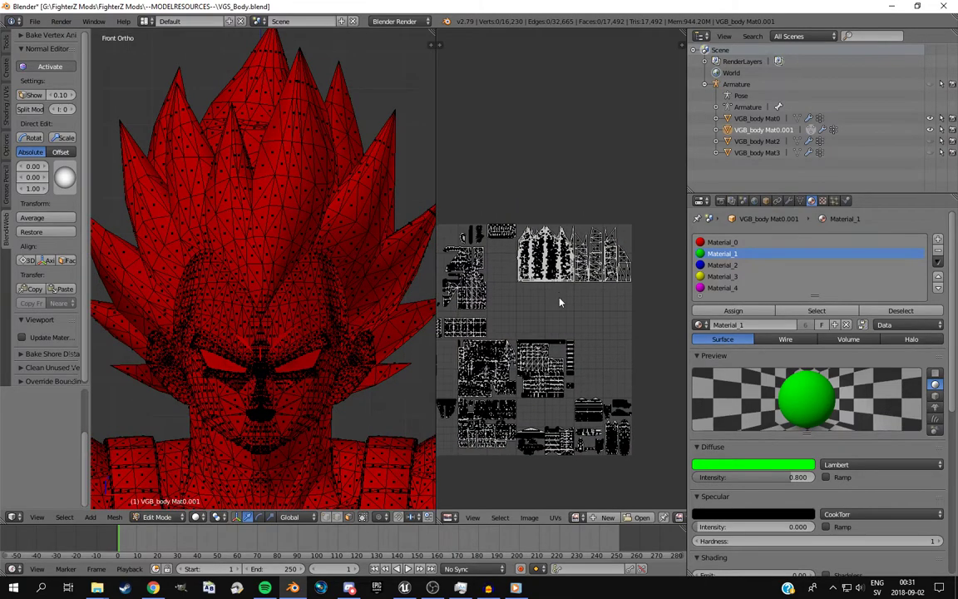
Box-select all the hair islands in the upper right of the UV layout
{"action": "middle_click_drag", "start_coordinate": [565, 301], "coordinate": [538, 303]}
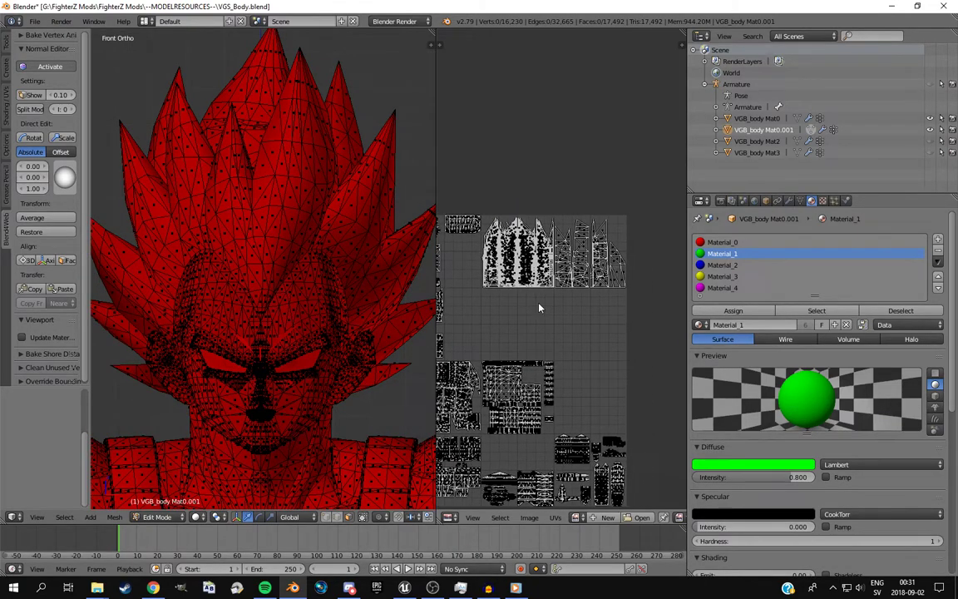
{"action": "key", "text": "b"}
{"action": "left_click_drag", "start_coordinate": [657, 180], "coordinate": [481, 320]}
Add the small striped and C-shaped islands near the UV layout's upper left corner to the selection
{"action": "middle_click_drag", "start_coordinate": [491, 316], "coordinate": [596, 238]}
{"action": "scroll", "coordinate": [501, 252], "scroll_direction": "up", "scroll_amount": 3}
{"action": "middle_click_drag", "start_coordinate": [500, 252], "coordinate": [617, 399]}
{"action": "scroll", "coordinate": [545, 220], "scroll_direction": "up", "scroll_amount": 1}
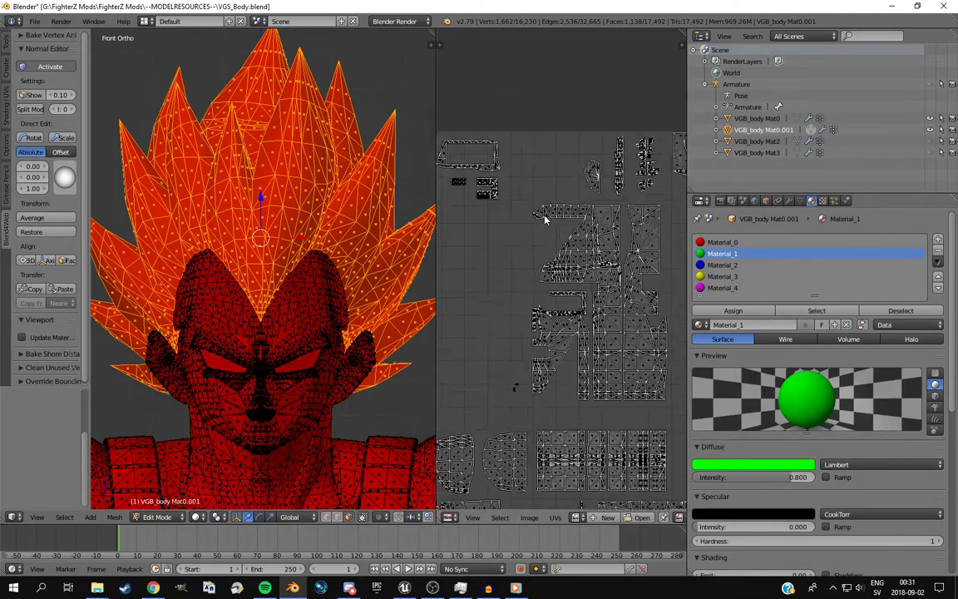
{"action": "scroll", "coordinate": [545, 219], "scroll_direction": "up", "scroll_amount": 1}
{"action": "middle_click_drag", "start_coordinate": [504, 237], "coordinate": [592, 327]}
{"action": "scroll", "coordinate": [549, 259], "scroll_direction": "up", "scroll_amount": 2}
{"action": "middle_click_drag", "start_coordinate": [520, 272], "coordinate": [537, 266]}
{"action": "key", "text": "b"}
{"action": "left_click_drag", "start_coordinate": [497, 248], "coordinate": [618, 321]}
Add the two rounded islands and the adjoining rectangular grid islands of the mouth interior to the UV selection
{"action": "middle_click_drag", "start_coordinate": [246, 361], "coordinate": [250, 244], "text": "shift"}
{"action": "scroll", "coordinate": [252, 245], "scroll_direction": "up", "scroll_amount": 4}
{"action": "scroll", "coordinate": [566, 416], "scroll_direction": "down", "scroll_amount": 5}
{"action": "scroll", "coordinate": [579, 344], "scroll_direction": "up", "scroll_amount": 1}
{"action": "middle_click_drag", "start_coordinate": [593, 469], "coordinate": [530, 289]}
{"action": "scroll", "coordinate": [579, 344], "scroll_direction": "up", "scroll_amount": 1}
{"action": "scroll", "coordinate": [525, 281], "scroll_direction": "down", "scroll_amount": 1}
{"action": "key", "text": "b"}
{"action": "left_click_drag", "start_coordinate": [451, 245], "coordinate": [661, 326]}
{"action": "scroll", "coordinate": [296, 320], "scroll_direction": "down", "scroll_amount": 4}
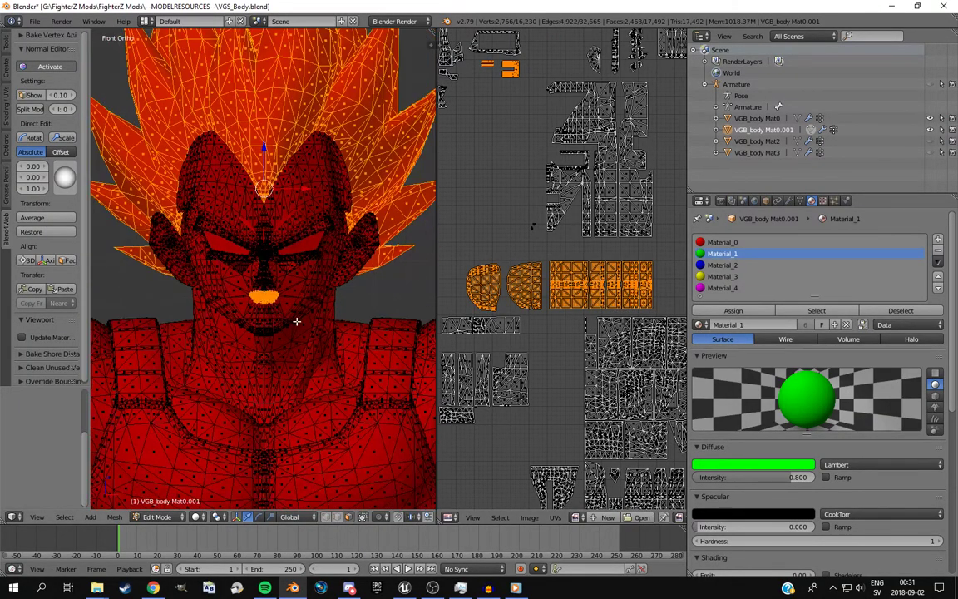
Inspect the selected hair and mouth faces in wireframe from the side and front, and make Material_0 the active slot
{"action": "mouse_move", "coordinate": [291, 321]}
{"action": "middle_mouse_down"}
{"action": "mouse_move", "coordinate": [269, 336]}
{"action": "mouse_move", "coordinate": [199, 336]}
{"action": "mouse_move", "coordinate": [305, 302]}
{"action": "mouse_move", "coordinate": [337, 318]}
{"action": "mouse_move", "coordinate": [321, 338]}
{"action": "middle_mouse_up"}
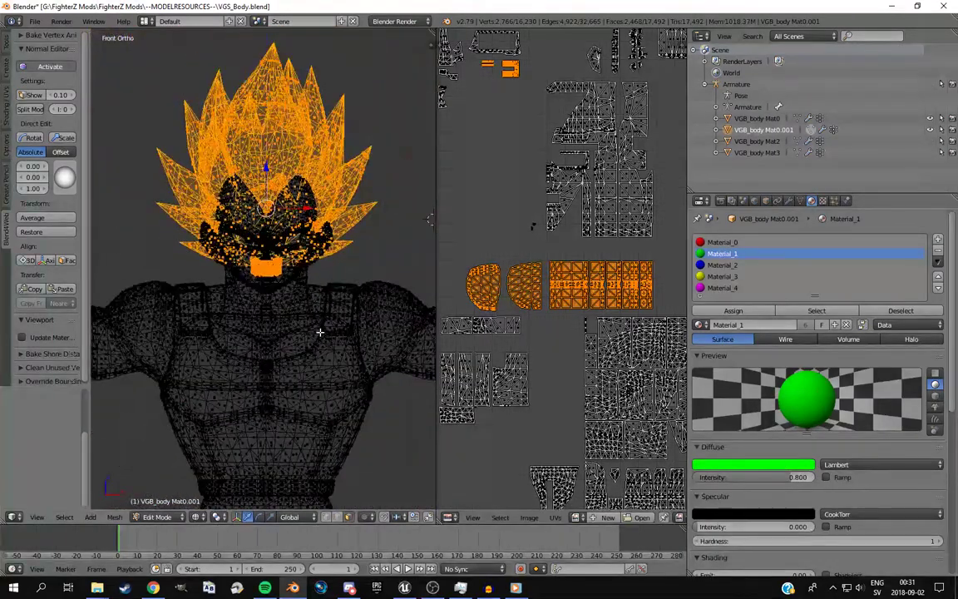
{"action": "key", "text": "KP_3"}
{"action": "middle_click_drag", "start_coordinate": [330, 286], "coordinate": [281, 367], "text": "shift"}
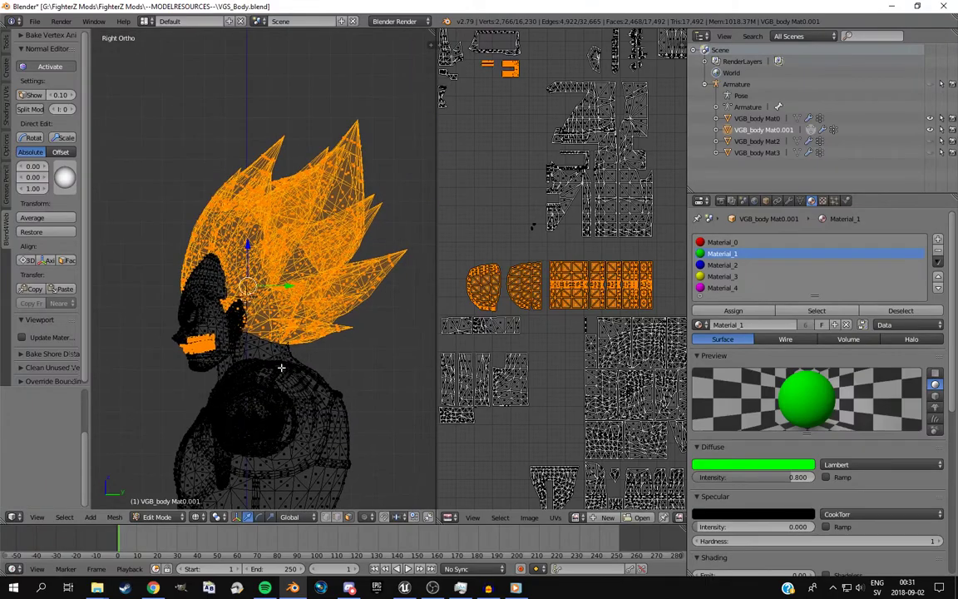
{"action": "key", "text": "KP_1"}
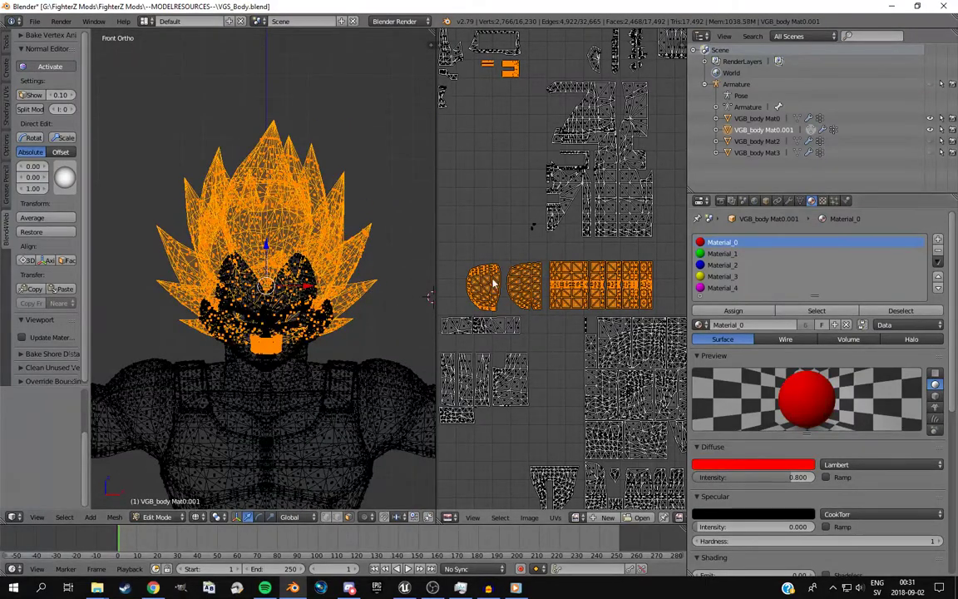
{"action": "key", "text": "z"}
{"action": "scroll", "coordinate": [351, 328], "scroll_direction": "up", "scroll_amount": 3}
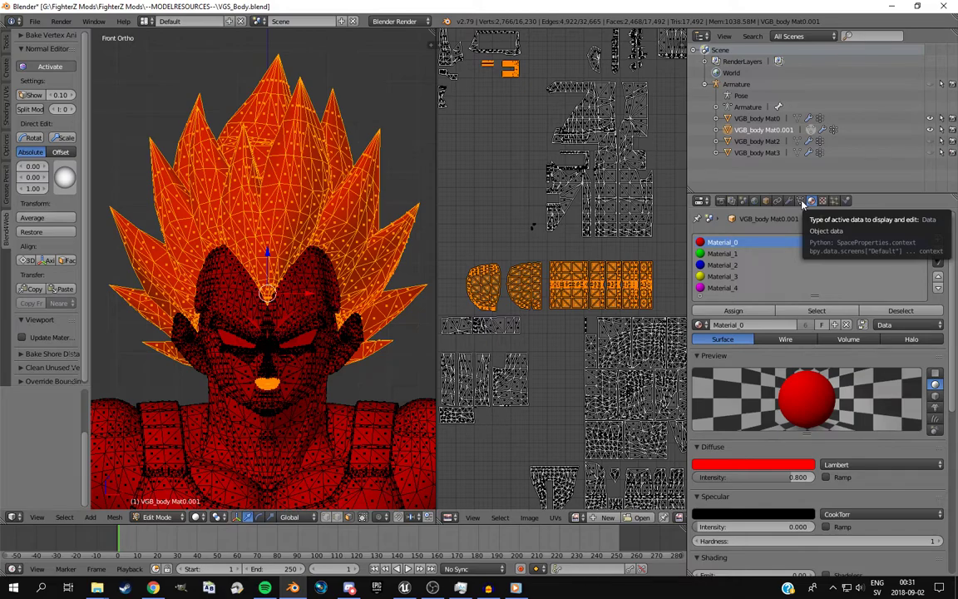
Make UV2 the mesh's active UV map and bring its lower right corner into view
{"action": "left_click", "coordinate": [801, 201]}
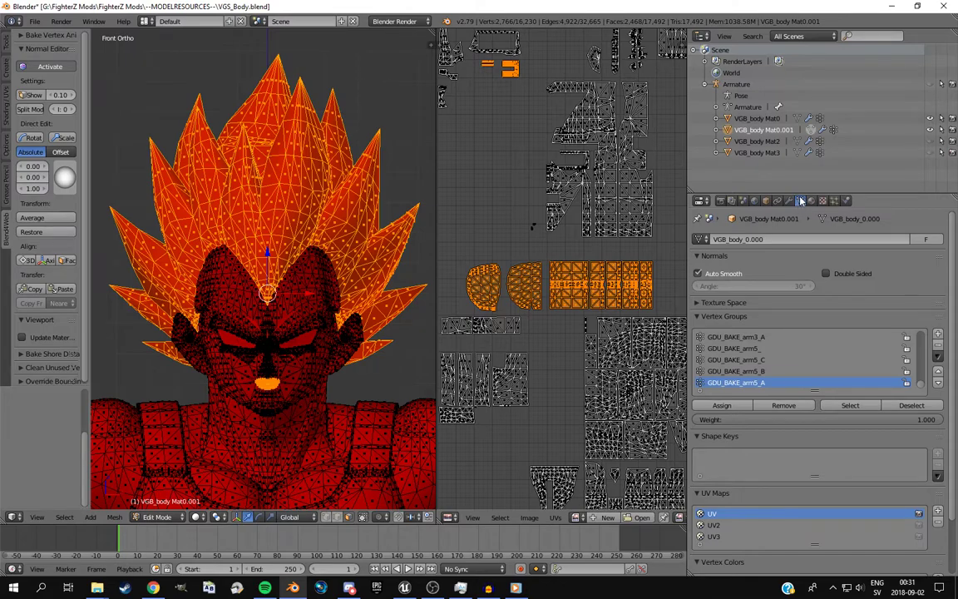
{"action": "scroll", "coordinate": [730, 449], "scroll_direction": "down", "scroll_amount": 2}
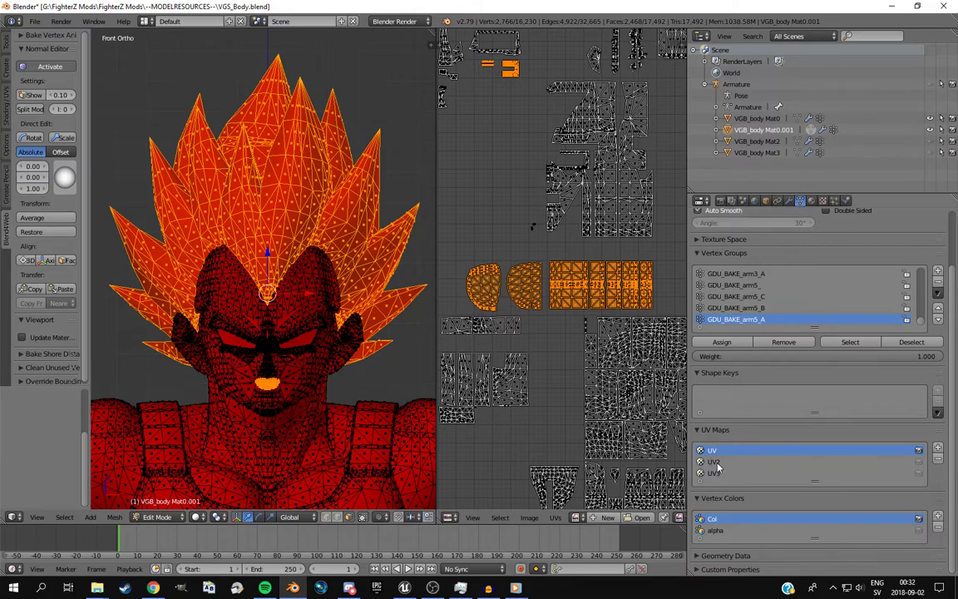
{"action": "left_click", "coordinate": [715, 463]}
{"action": "scroll", "coordinate": [573, 406], "scroll_direction": "down", "scroll_amount": 4}
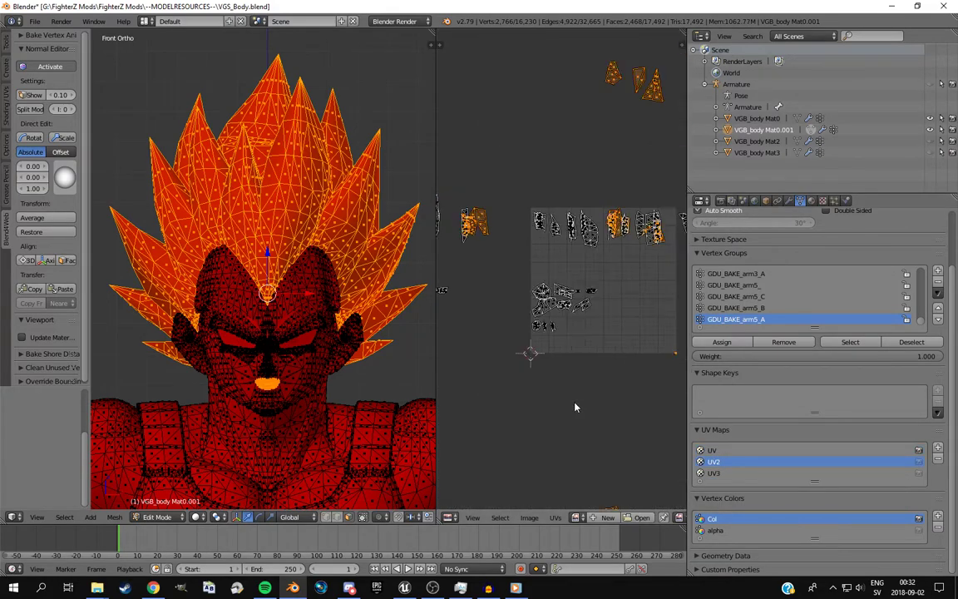
{"action": "scroll", "coordinate": [559, 382], "scroll_direction": "up", "scroll_amount": 8}
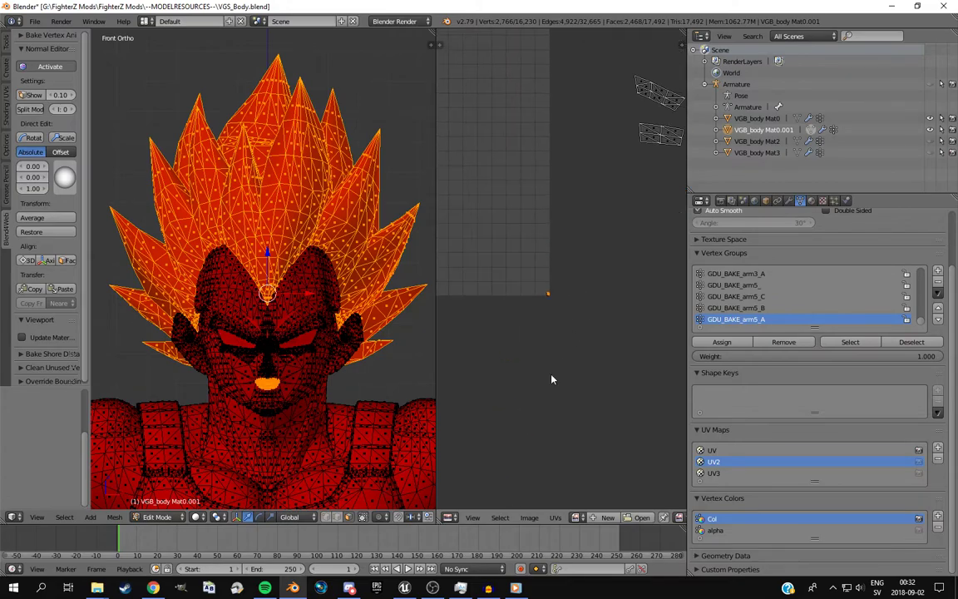
{"action": "middle_click_drag", "start_coordinate": [547, 391], "coordinate": [569, 385]}
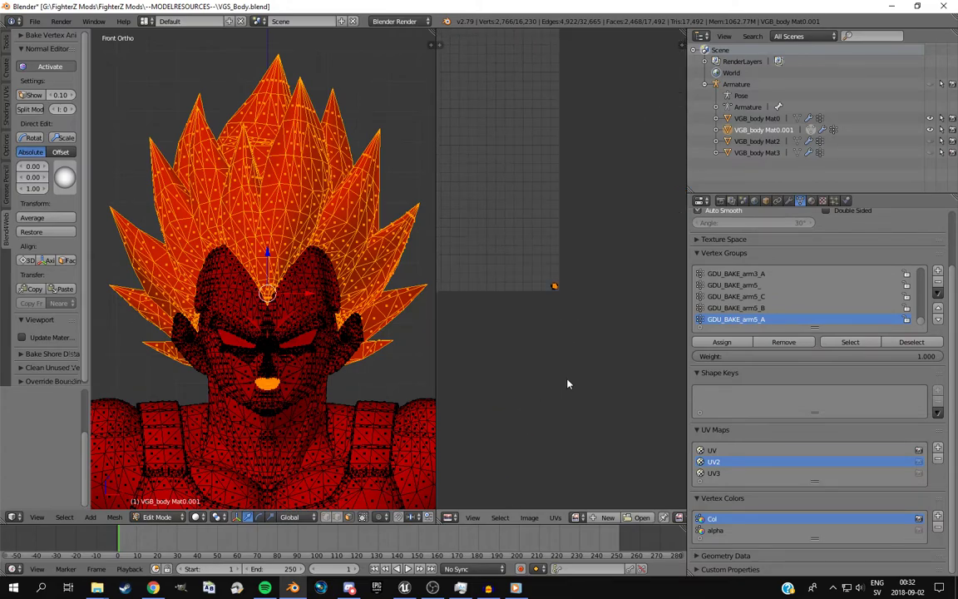
Widen the UV editor and look through its list of loaded images for the VGS detail texture
{"action": "left_click", "coordinate": [574, 517]}
{"action": "scroll", "coordinate": [599, 470], "scroll_direction": "down", "scroll_amount": 11}
{"action": "left_click", "coordinate": [690, 526]}
{"action": "left_click_drag", "start_coordinate": [687, 526], "coordinate": [777, 526]}
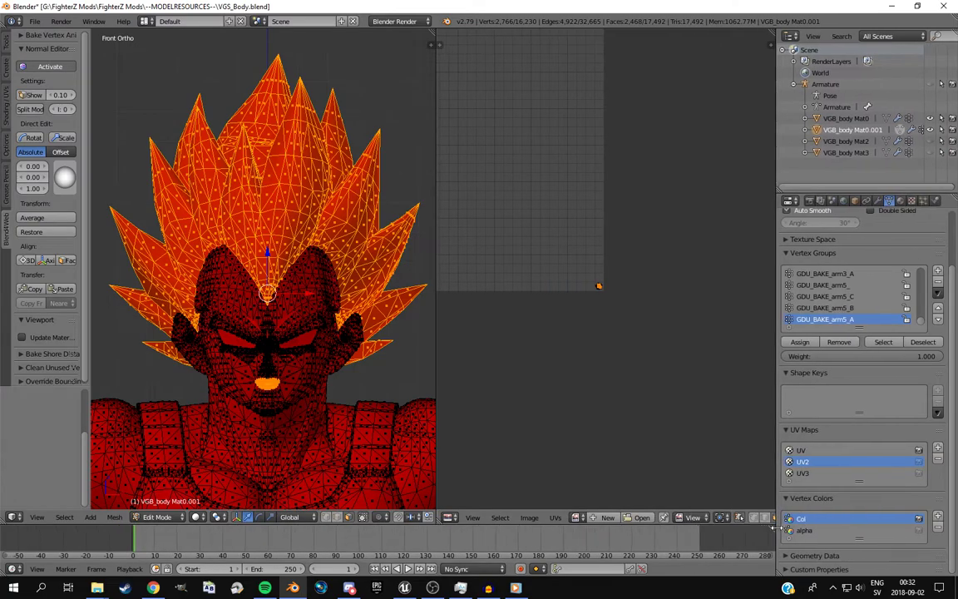
{"action": "left_click", "coordinate": [578, 518]}
{"action": "scroll", "coordinate": [633, 486], "scroll_direction": "down", "scroll_amount": 10}
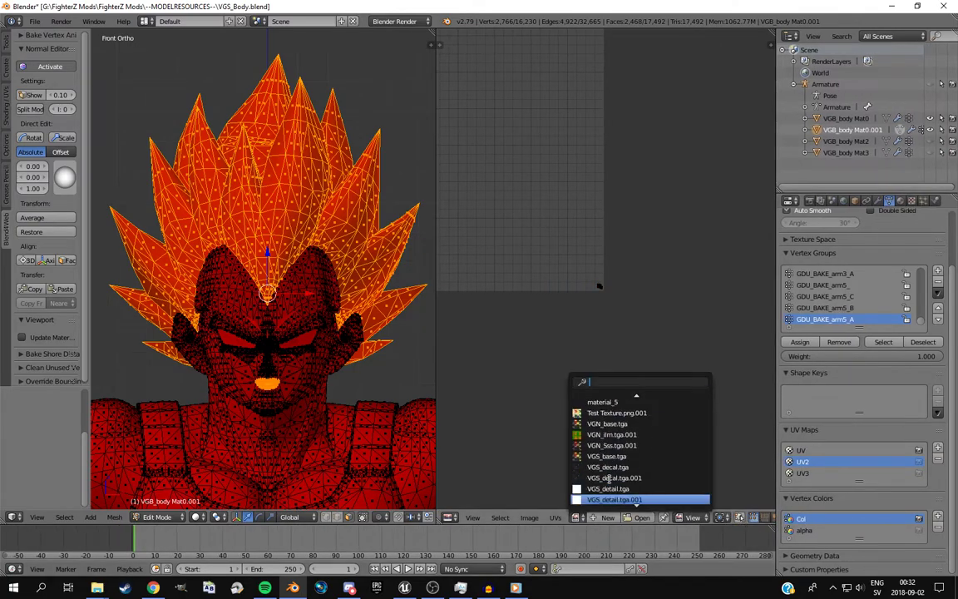
Open VGS_detail.tga from the UmodelExport folder Chara\VGS\Costume01\Material\Base as the UV editor's image
{"action": "left_click", "coordinate": [529, 517]}
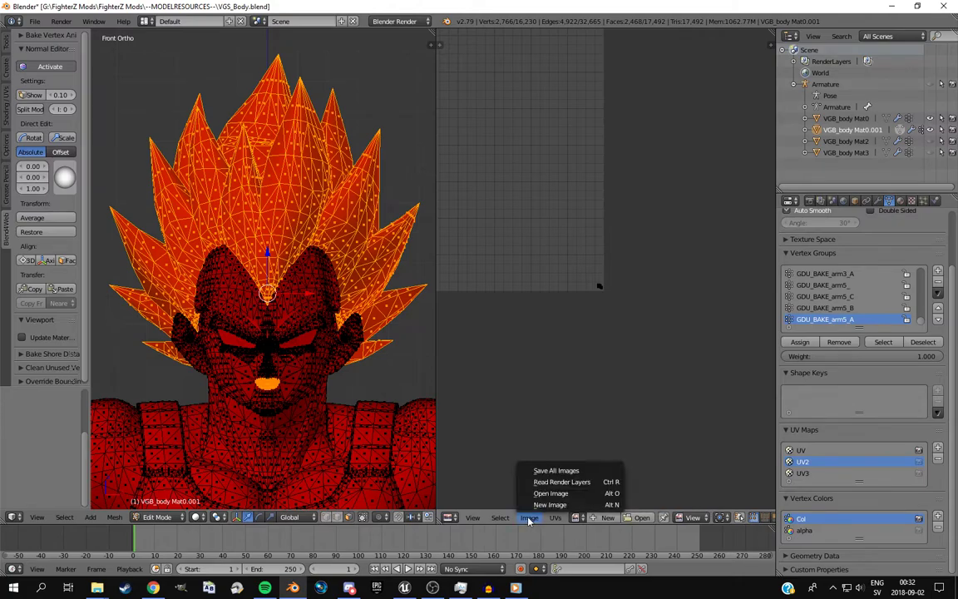
{"action": "left_click", "coordinate": [549, 490]}
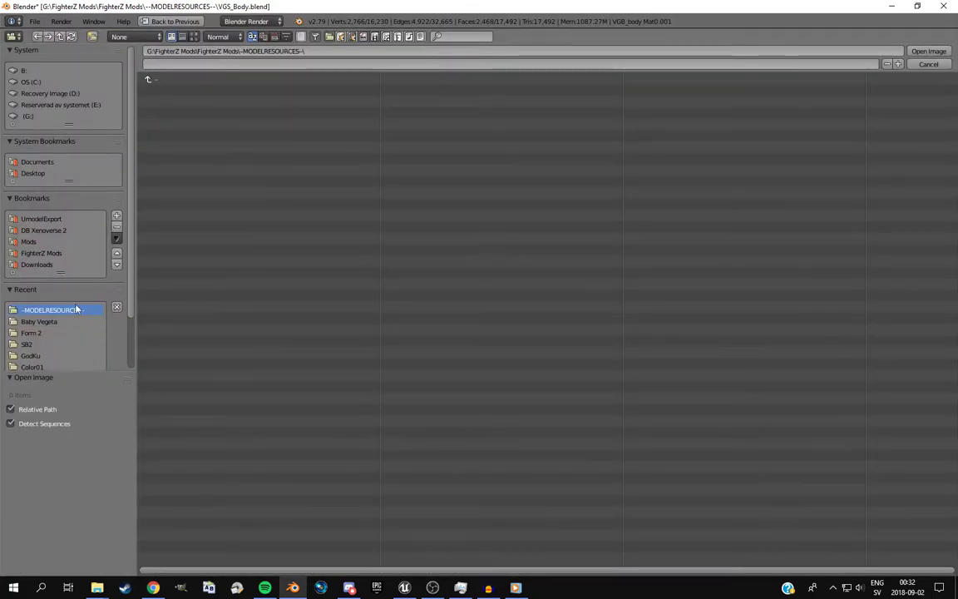
{"action": "left_click", "coordinate": [37, 220]}
{"action": "left_click", "coordinate": [162, 112]}
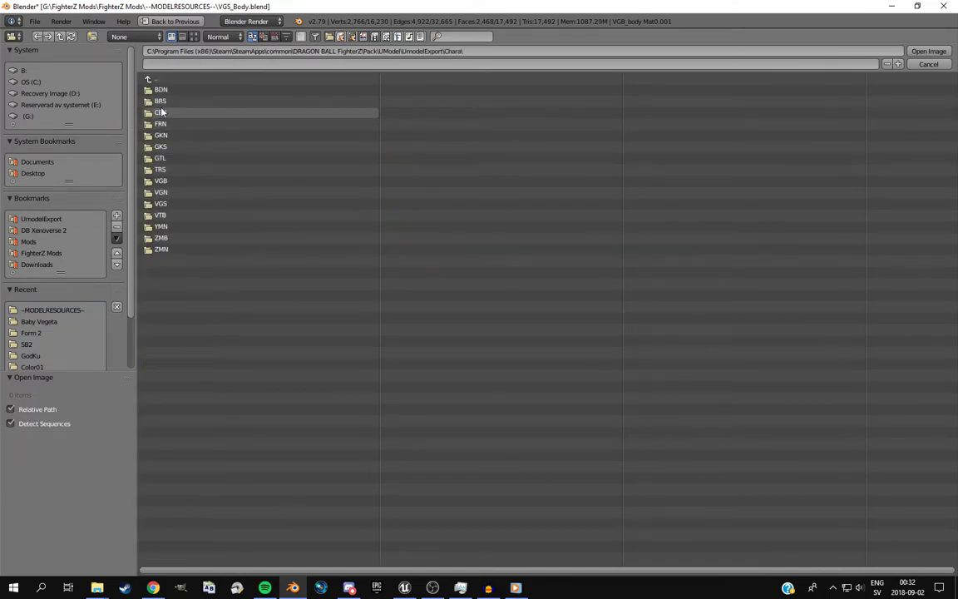
{"action": "left_click", "coordinate": [161, 204]}
{"action": "left_click", "coordinate": [166, 90]}
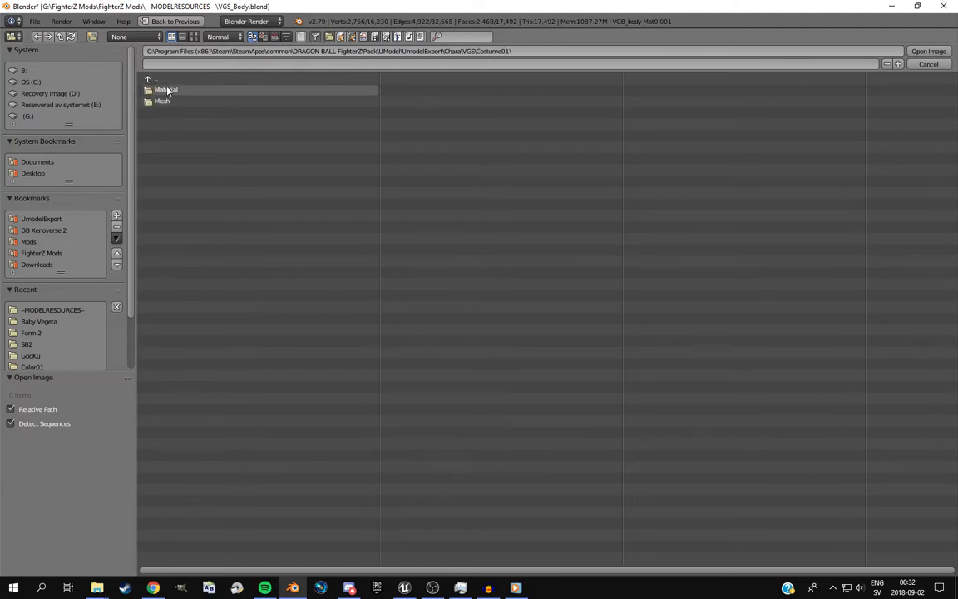
{"action": "left_click", "coordinate": [166, 90]}
{"action": "left_click", "coordinate": [162, 90]}
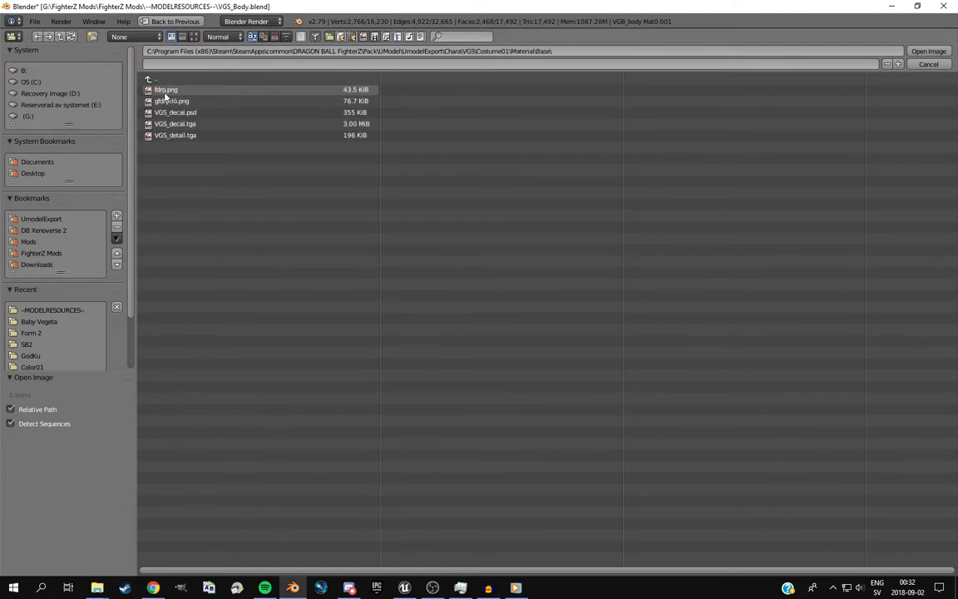
{"action": "double_click", "coordinate": [175, 136]}
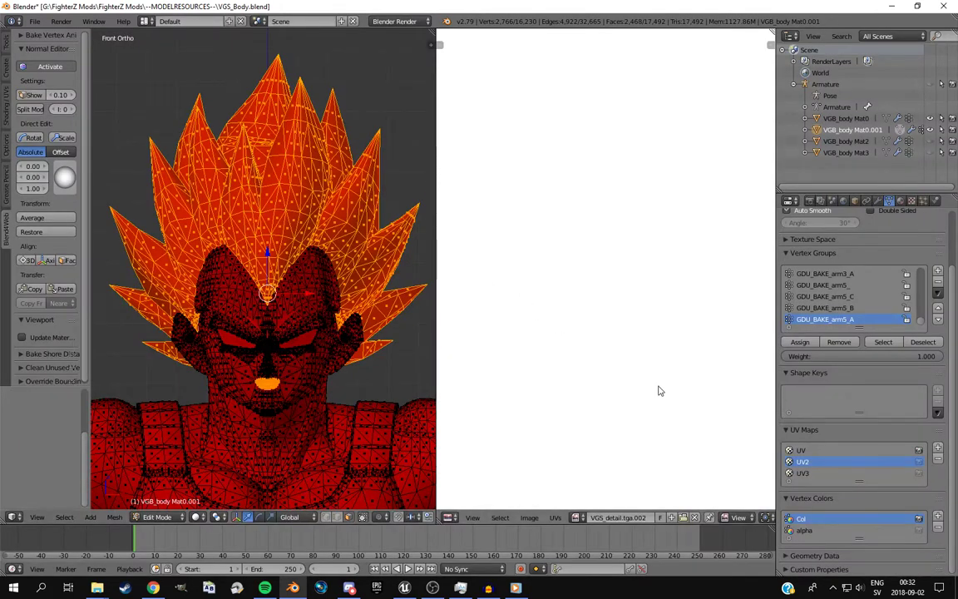
Scale the selected UV2 islands to 0 so that they collapse into a single point
{"action": "scroll", "coordinate": [659, 390], "scroll_direction": "down", "scroll_amount": 6}
{"action": "middle_click_drag", "start_coordinate": [659, 390], "coordinate": [599, 332]}
{"action": "scroll", "coordinate": [598, 332], "scroll_direction": "up", "scroll_amount": 5}
{"action": "middle_click_drag", "start_coordinate": [690, 387], "coordinate": [630, 361]}
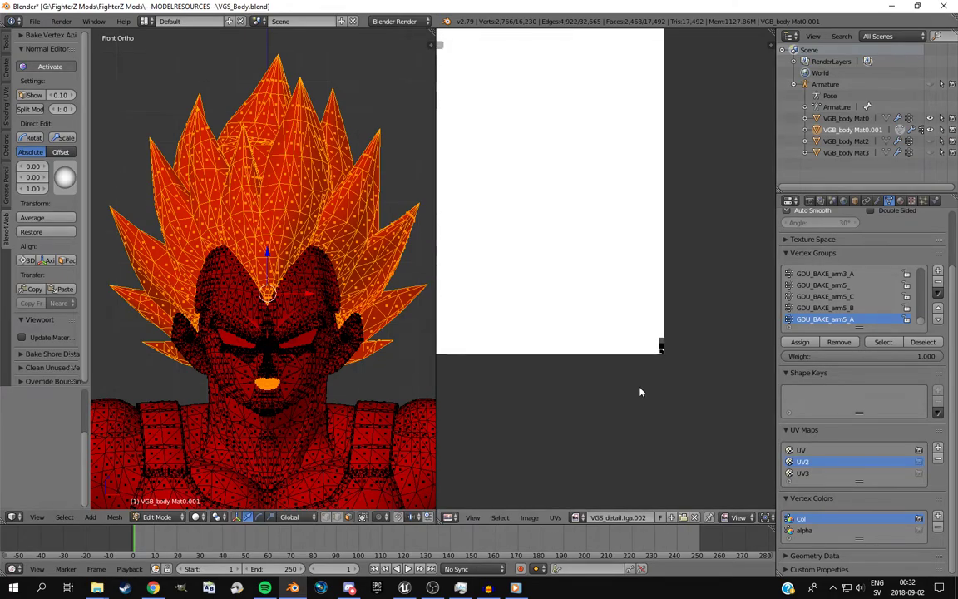
{"action": "scroll", "coordinate": [639, 392], "scroll_direction": "down", "scroll_amount": 5}
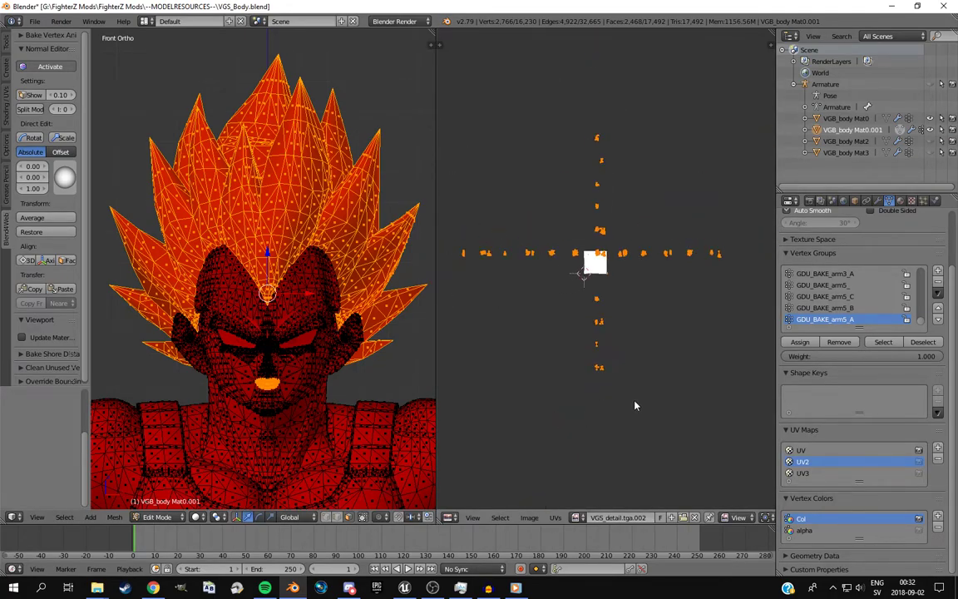
{"action": "key", "text": "s"}
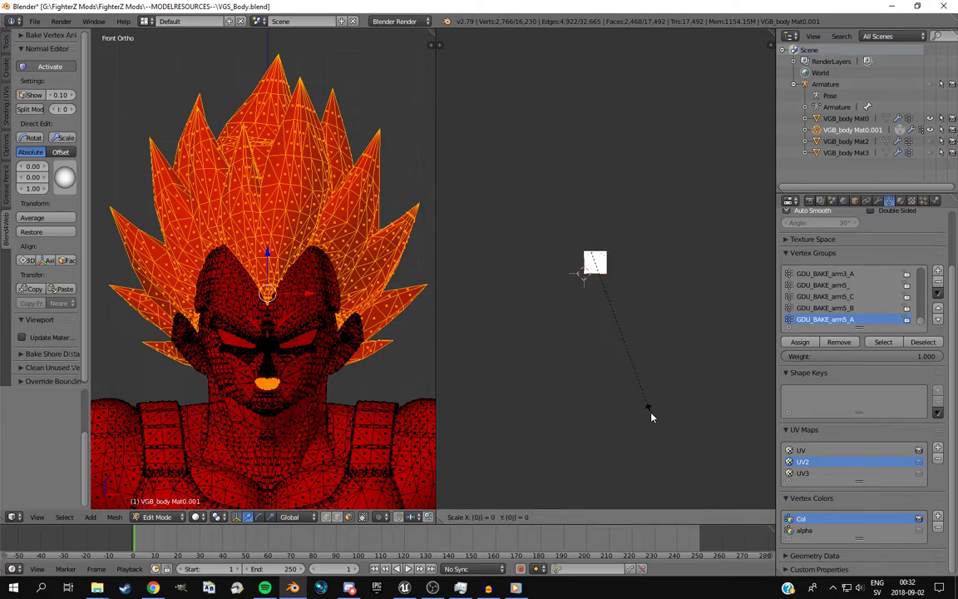
{"action": "left_click", "coordinate": [651, 416]}
Move the collapsed UV point onto the black square near the detail texture's lower right corner
{"action": "scroll", "coordinate": [652, 416], "scroll_direction": "up", "scroll_amount": 9}
{"action": "key", "text": "g"}
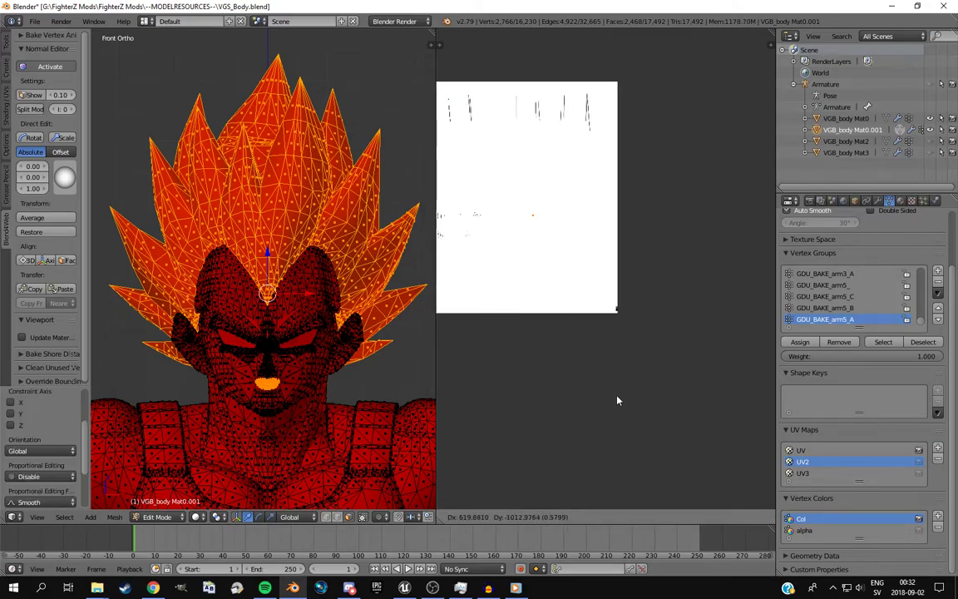
{"action": "left_click", "coordinate": [686, 482]}
{"action": "scroll", "coordinate": [686, 482], "scroll_direction": "up", "scroll_amount": 5}
{"action": "middle_click_drag", "start_coordinate": [673, 436], "coordinate": [630, 303]}
{"action": "scroll", "coordinate": [615, 324], "scroll_direction": "up", "scroll_amount": 4}
{"action": "scroll", "coordinate": [600, 343], "scroll_direction": "up", "scroll_amount": 3}
{"action": "middle_click_drag", "start_coordinate": [563, 297], "coordinate": [664, 298]}
{"action": "key", "text": "g"}
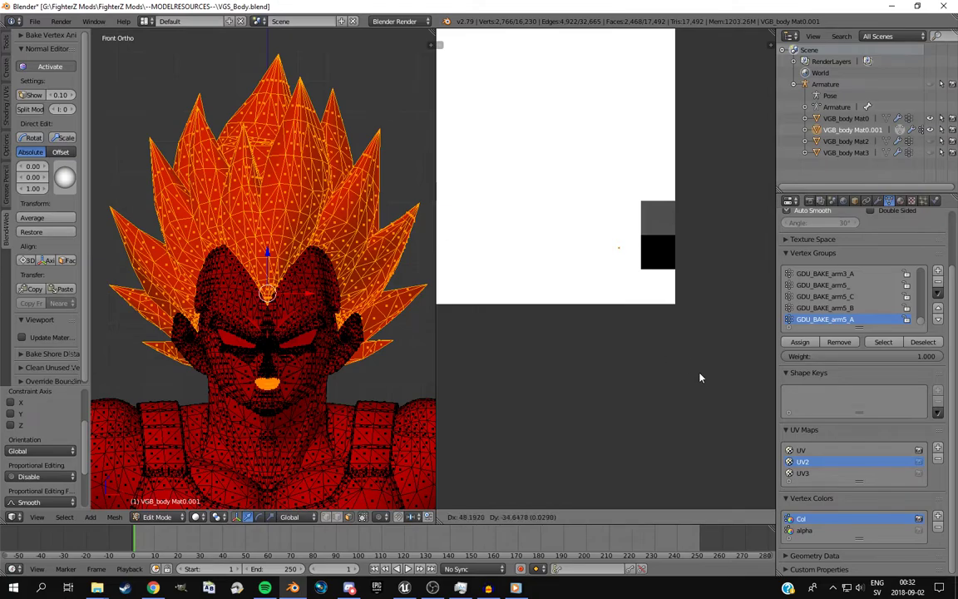
{"action": "left_click", "coordinate": [765, 415]}
{"action": "scroll", "coordinate": [755, 404], "scroll_direction": "up", "scroll_amount": 3}
{"action": "middle_click_drag", "start_coordinate": [694, 341], "coordinate": [617, 352]}
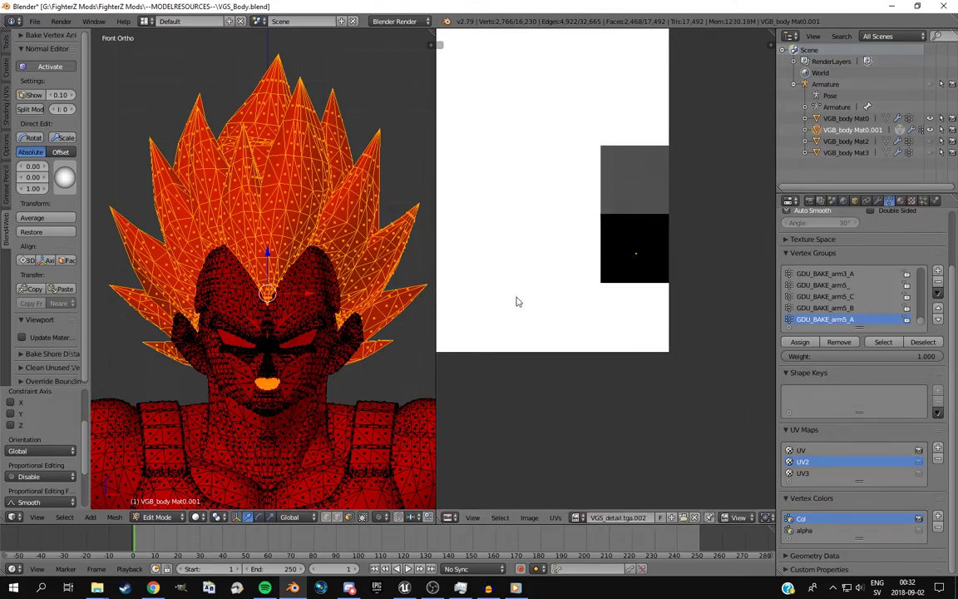
Make the first UV map, UV, active again and turn on synced selection between the UV layout and the mesh
{"action": "scroll", "coordinate": [280, 321], "scroll_direction": "up", "scroll_amount": 2}
{"action": "scroll", "coordinate": [280, 321], "scroll_direction": "down", "scroll_amount": 3}
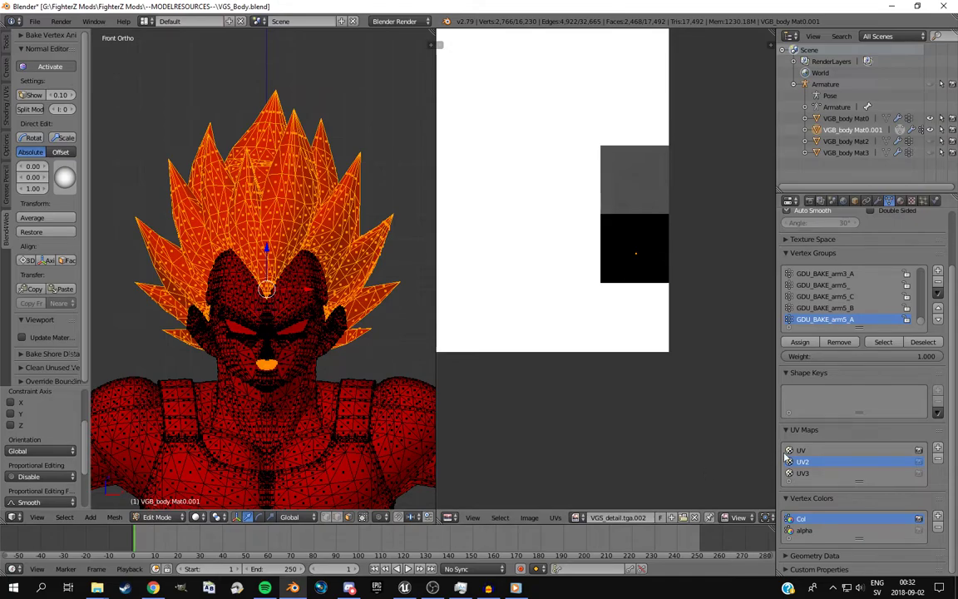
{"action": "left_click", "coordinate": [810, 449]}
{"action": "scroll", "coordinate": [566, 381], "scroll_direction": "up", "scroll_amount": 6}
{"action": "middle_click_drag", "start_coordinate": [512, 264], "coordinate": [613, 283]}
{"action": "scroll", "coordinate": [627, 213], "scroll_direction": "up", "scroll_amount": 4}
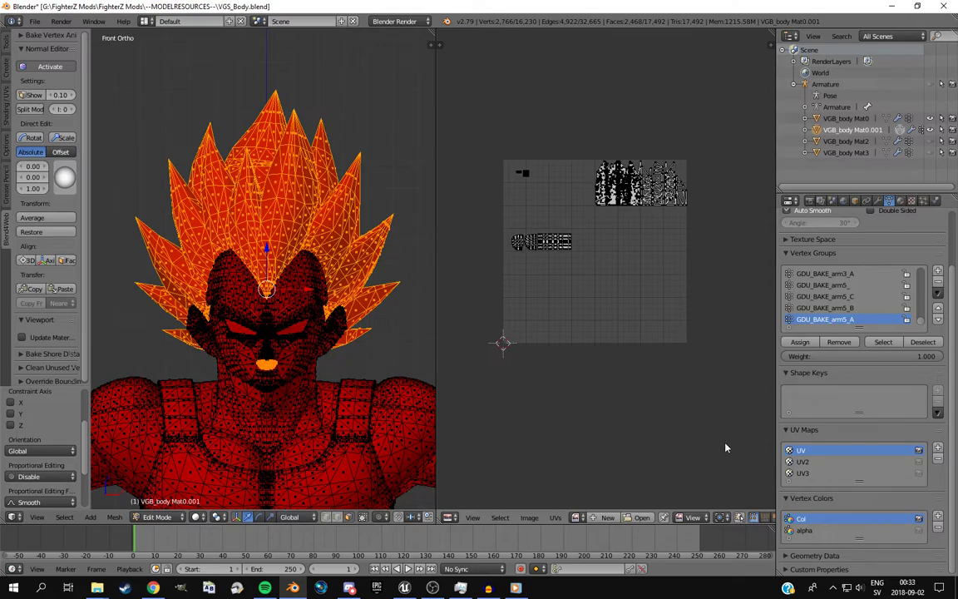
{"action": "left_click", "coordinate": [739, 517]}
Hide the selected hair and mouth faces and select all the remaining body faces
{"action": "scroll", "coordinate": [274, 250], "scroll_direction": "up", "scroll_amount": 3}
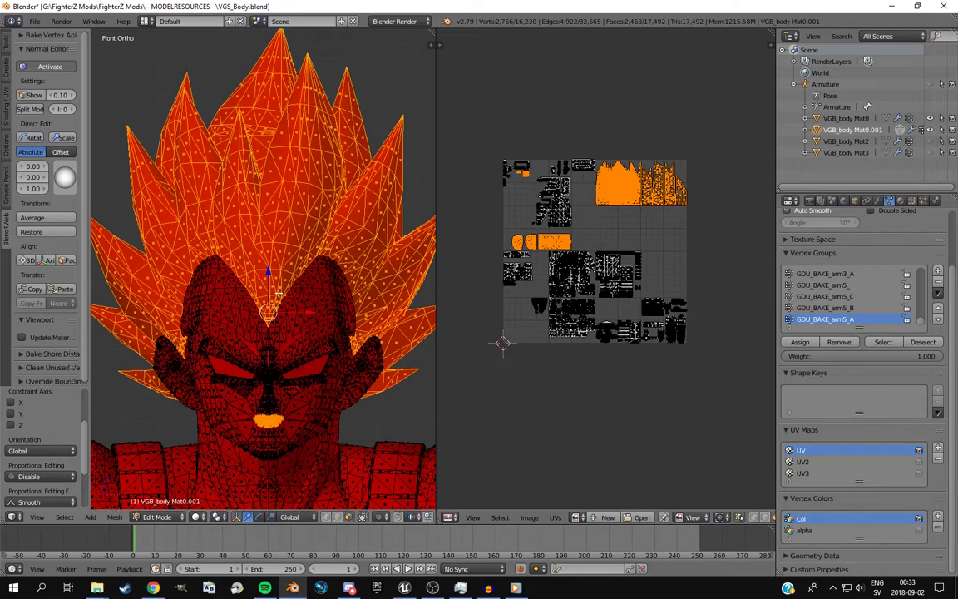
{"action": "key", "text": "a"}
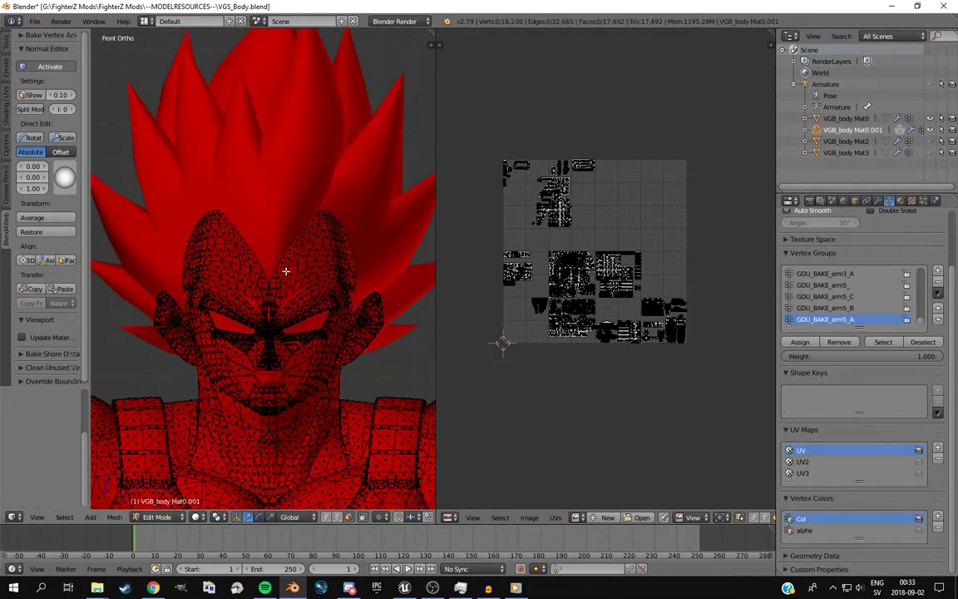
{"action": "scroll", "coordinate": [288, 266], "scroll_direction": "down", "scroll_amount": 3}
{"action": "key", "text": "a"}
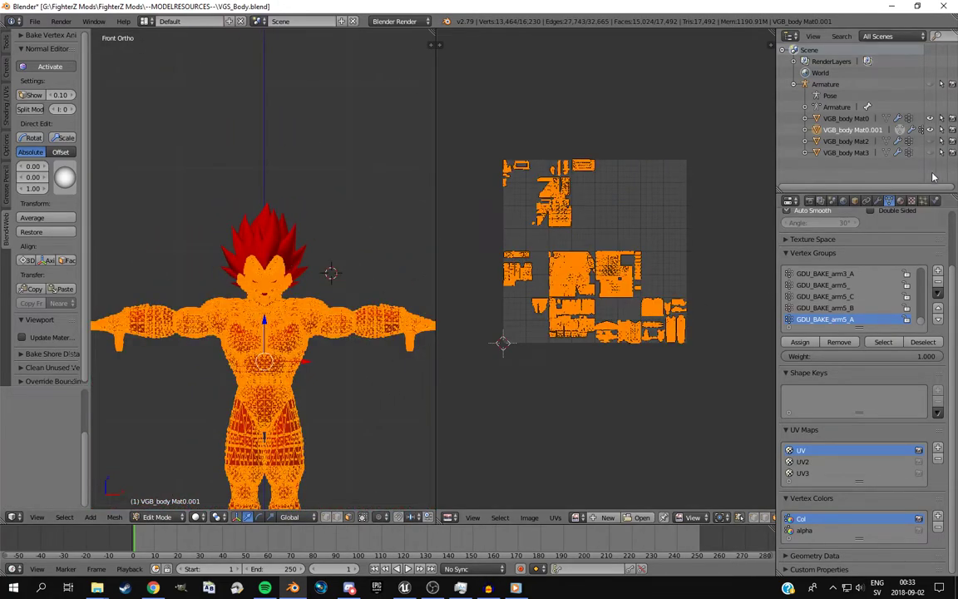
Assign Material_1 to the selected body faces, reveal the hidden hair and mouth faces and deselect everything
{"action": "left_click", "coordinate": [900, 204]}
{"action": "left_click", "coordinate": [812, 253]}
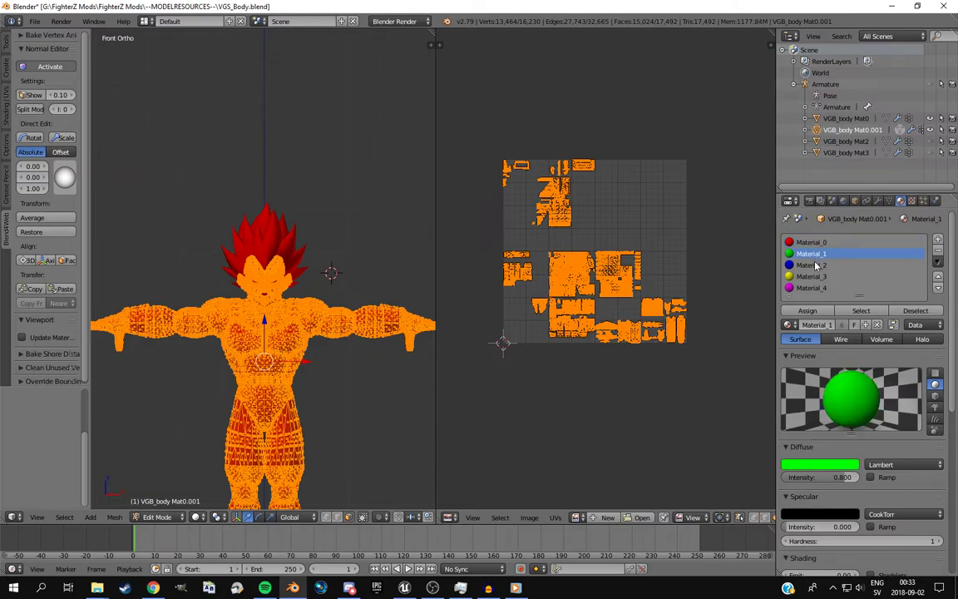
{"action": "key", "text": "a"}
{"action": "scroll", "coordinate": [318, 319], "scroll_direction": "up", "scroll_amount": 8}
{"action": "key", "text": "l"}
{"action": "key", "text": "a"}
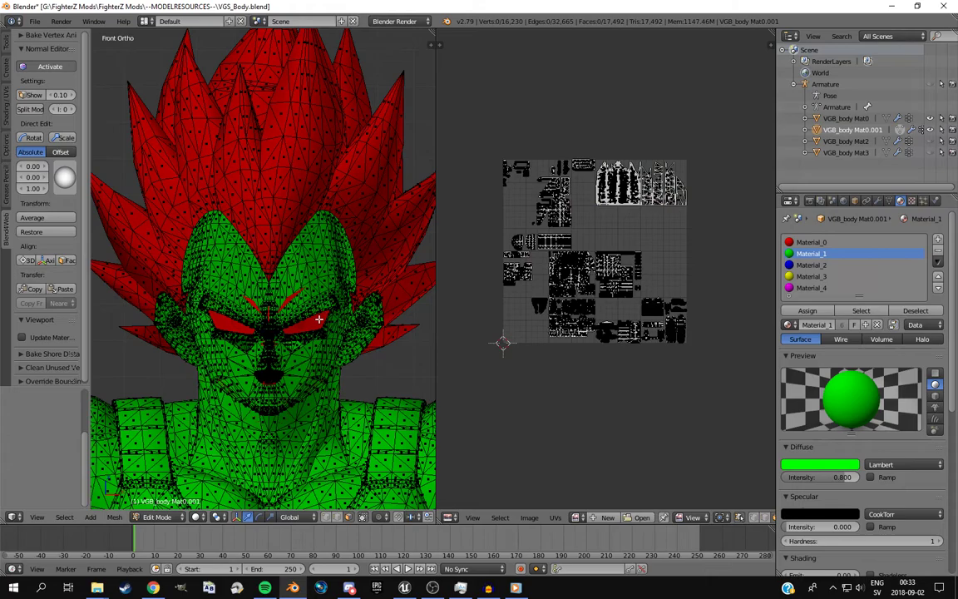
Return to Object Mode and hide the VGB_body Mat0 object
{"action": "key", "text": "Tab"}
{"action": "key", "text": "g"}
{"action": "right_click", "coordinate": [267, 278]}
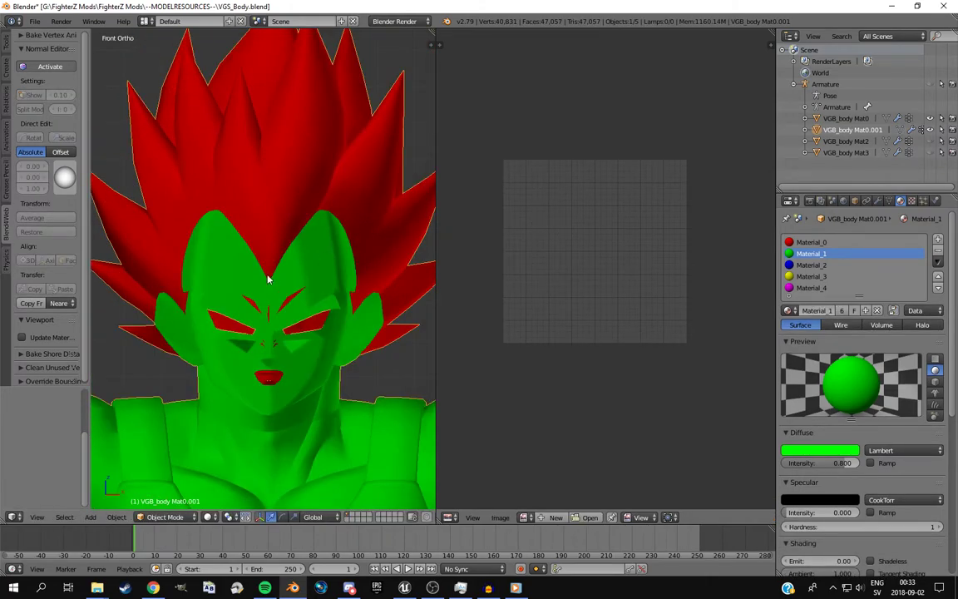
{"action": "left_click", "coordinate": [930, 119]}
{"action": "scroll", "coordinate": [277, 338], "scroll_direction": "down", "scroll_amount": 5}
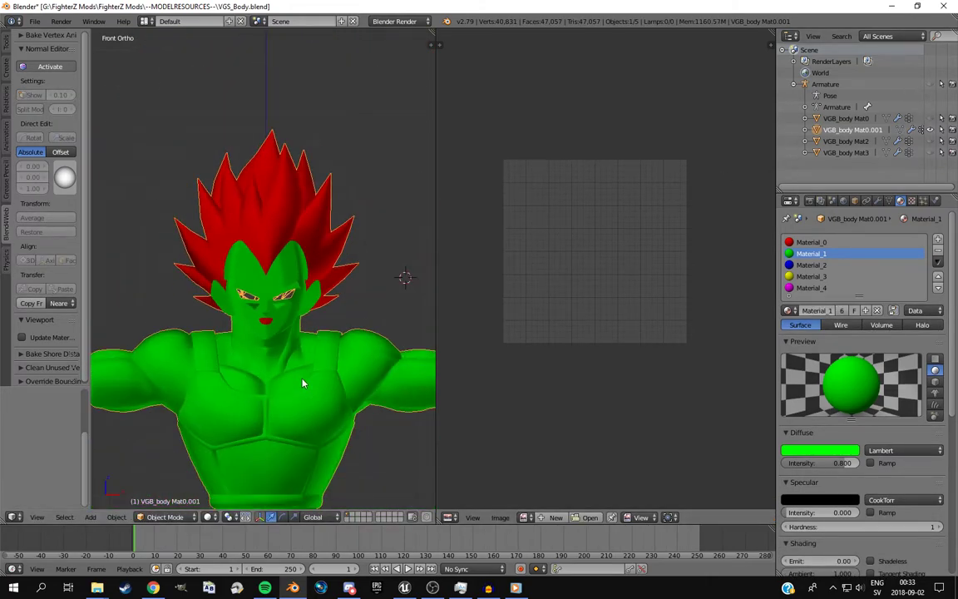
{"action": "scroll", "coordinate": [299, 285], "scroll_direction": "up", "scroll_amount": 5}
{"action": "scroll", "coordinate": [301, 313], "scroll_direction": "down", "scroll_amount": 5}
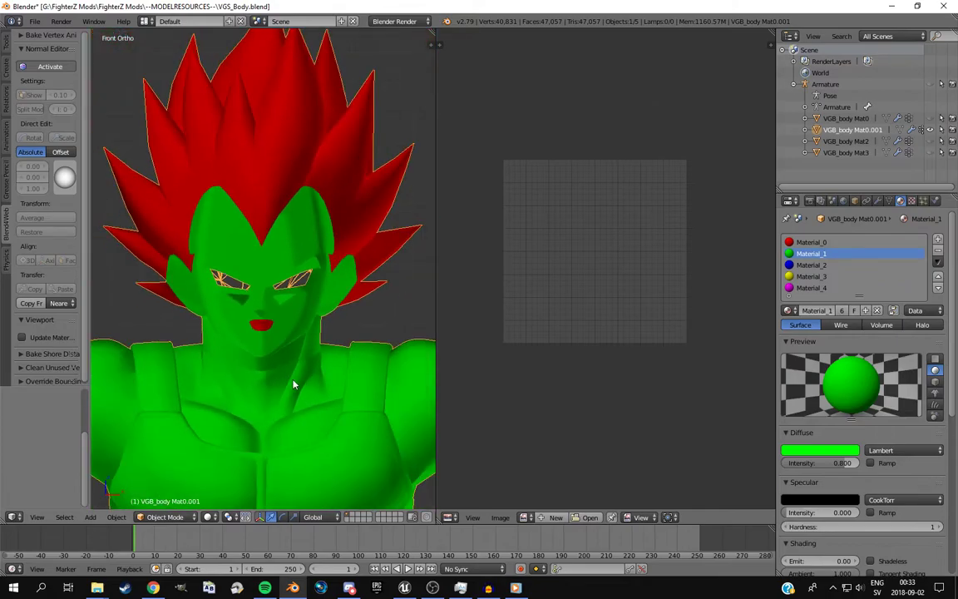
{"action": "scroll", "coordinate": [301, 423], "scroll_direction": "up", "scroll_amount": 5}
{"action": "middle_click_drag", "start_coordinate": [306, 421], "coordinate": [370, 342]}
{"action": "key", "text": "KP_1"}
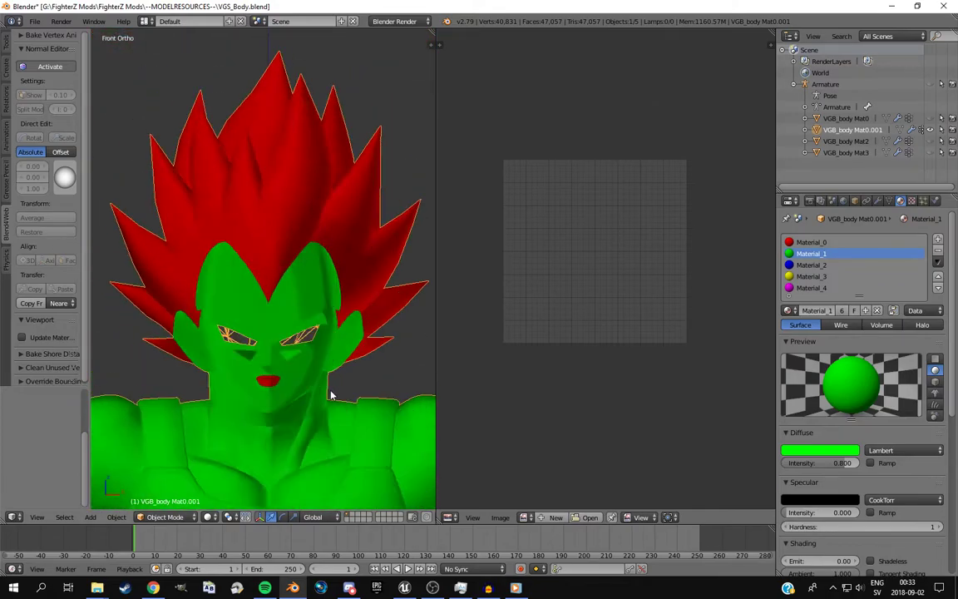
Flip the normal direction of all faces of the VGB_body Mat0.001 mesh and return to Object Mode
{"action": "key", "text": "Tab"}
{"action": "scroll", "coordinate": [337, 380], "scroll_direction": "down", "scroll_amount": 5}
{"action": "key", "text": "a"}
{"action": "scroll", "coordinate": [337, 379], "scroll_direction": "up", "scroll_amount": 3}
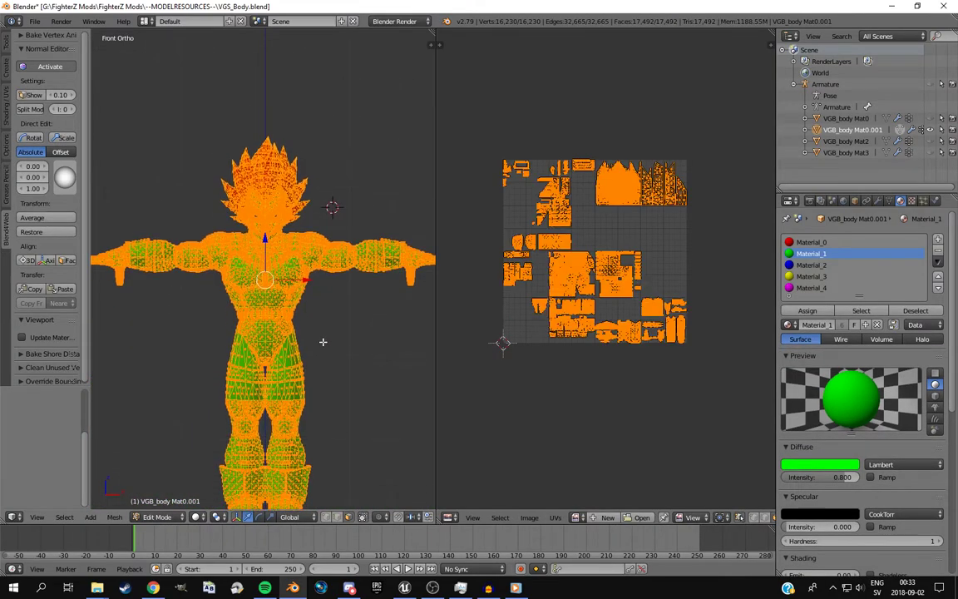
{"action": "scroll", "coordinate": [336, 377], "scroll_direction": "up", "scroll_amount": 3}
{"action": "key", "text": "Tab"}
{"action": "scroll", "coordinate": [289, 385], "scroll_direction": "up", "scroll_amount": 2}
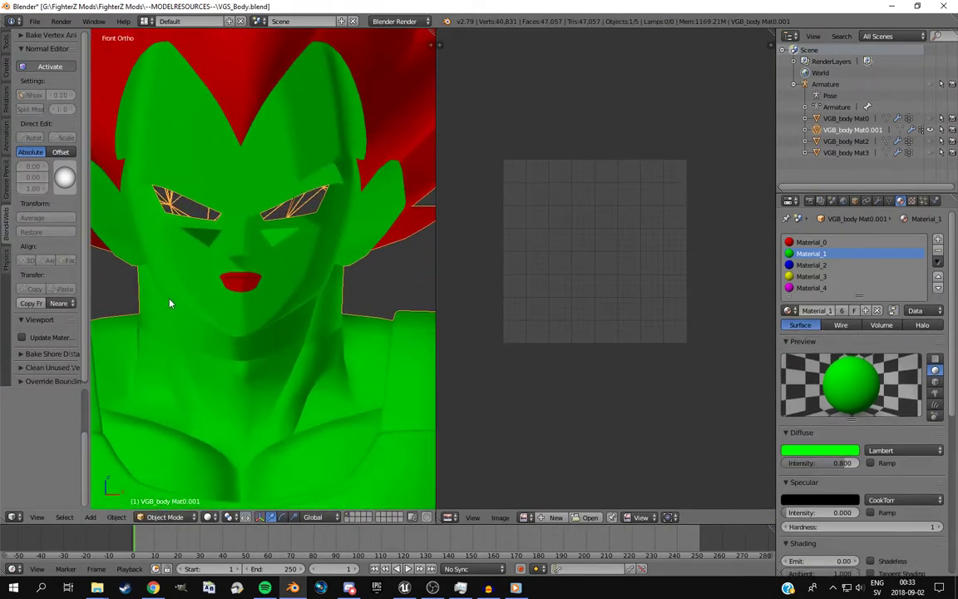
{"action": "key", "text": "Tab"}
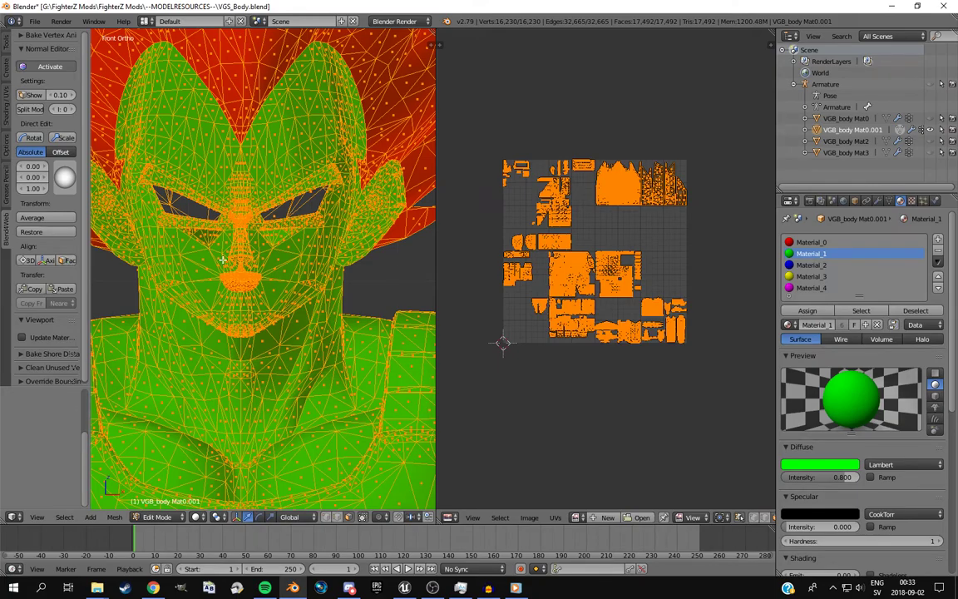
{"action": "scroll", "coordinate": [223, 281], "scroll_direction": "down", "scroll_amount": 4}
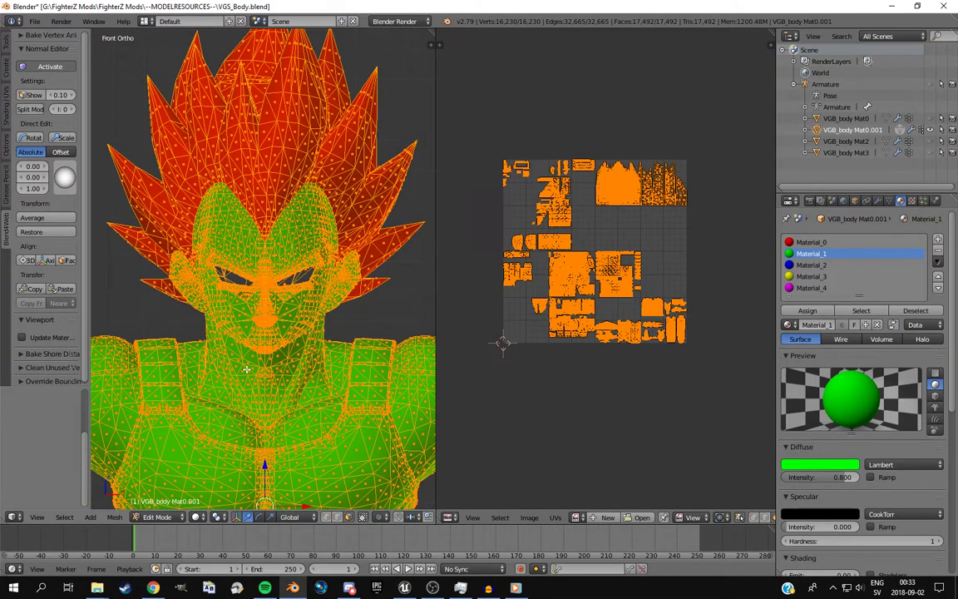
{"action": "left_click", "coordinate": [10, 109]}
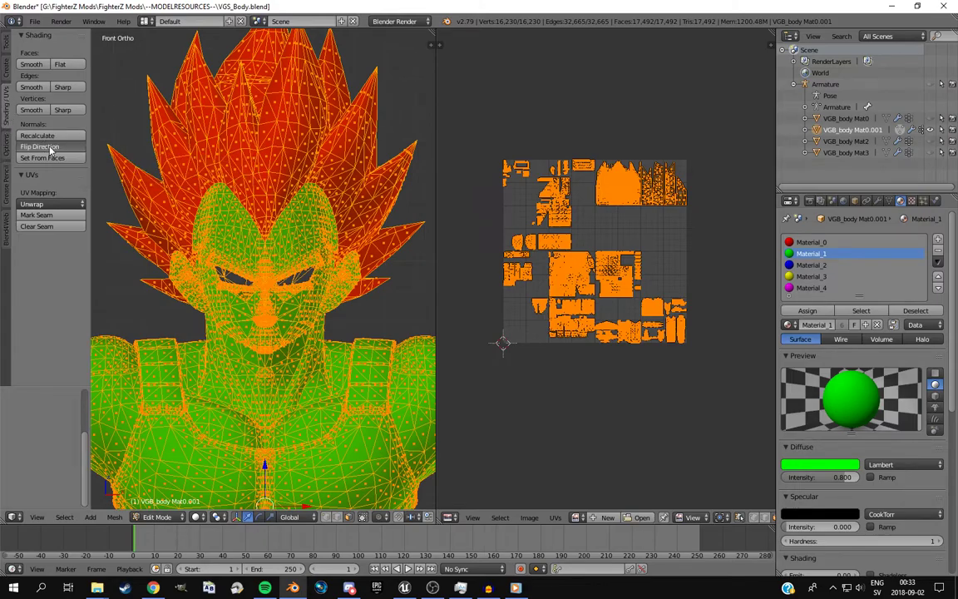
{"action": "scroll", "coordinate": [248, 252], "scroll_direction": "up", "scroll_amount": 4}
{"action": "scroll", "coordinate": [248, 252], "scroll_direction": "up", "scroll_amount": 2}
{"action": "key", "text": "Tab"}
{"action": "scroll", "coordinate": [247, 252], "scroll_direction": "down", "scroll_amount": 5}
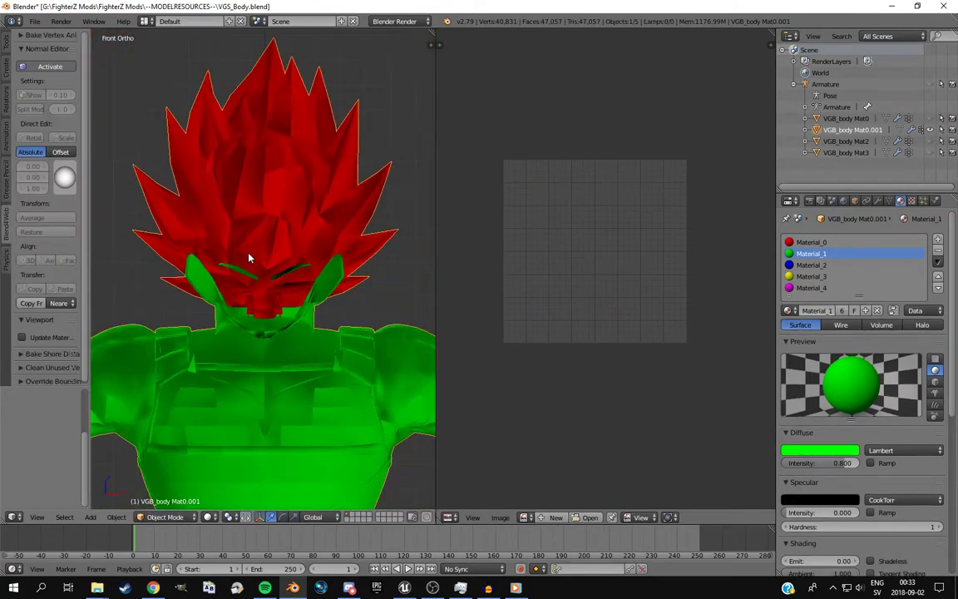
Unhide the VGB_body Mat0 object to compare it with the flipped duplicate around the face
{"action": "left_click", "coordinate": [929, 119]}
{"action": "scroll", "coordinate": [235, 291], "scroll_direction": "up", "scroll_amount": 8}
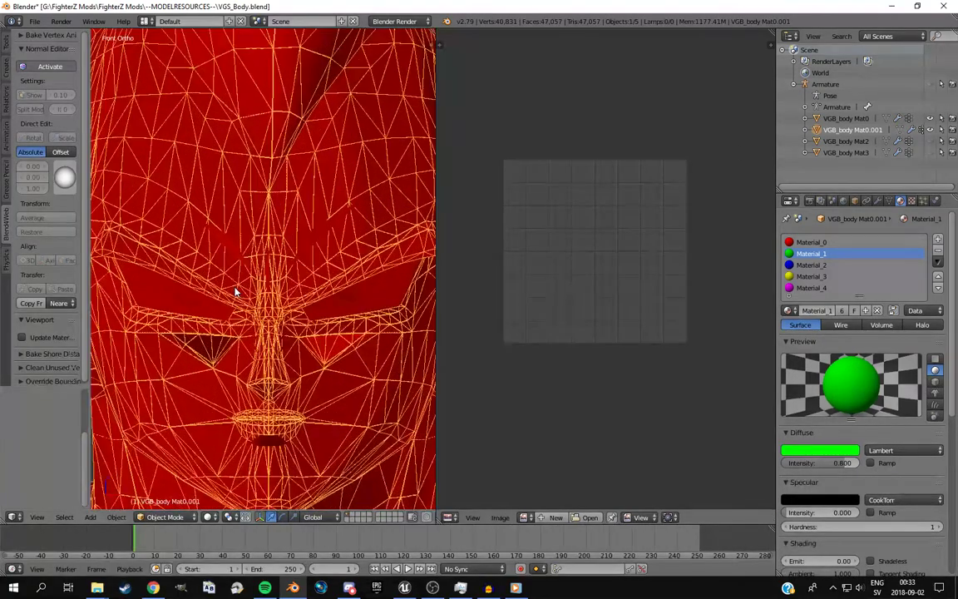
{"action": "scroll", "coordinate": [236, 291], "scroll_direction": "down", "scroll_amount": 4}
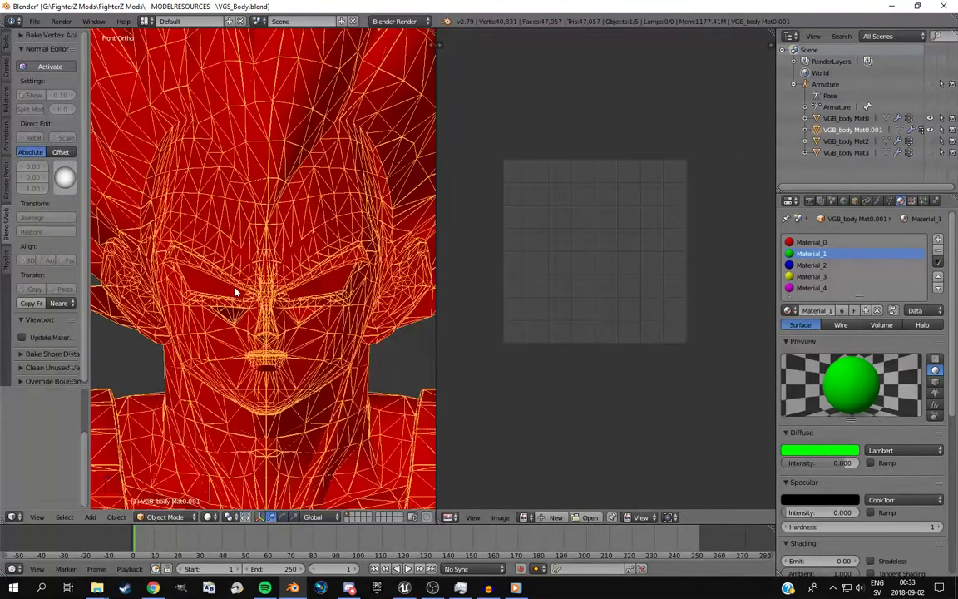
Add a Solidify modifier to VGB_body Mat0.001
{"action": "left_click", "coordinate": [878, 201]}
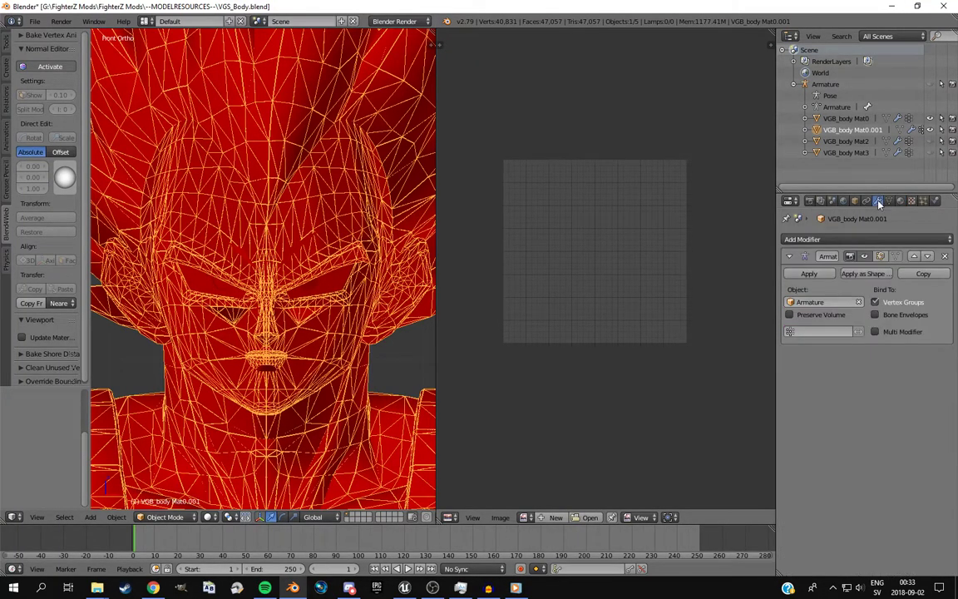
{"action": "left_click", "coordinate": [835, 241]}
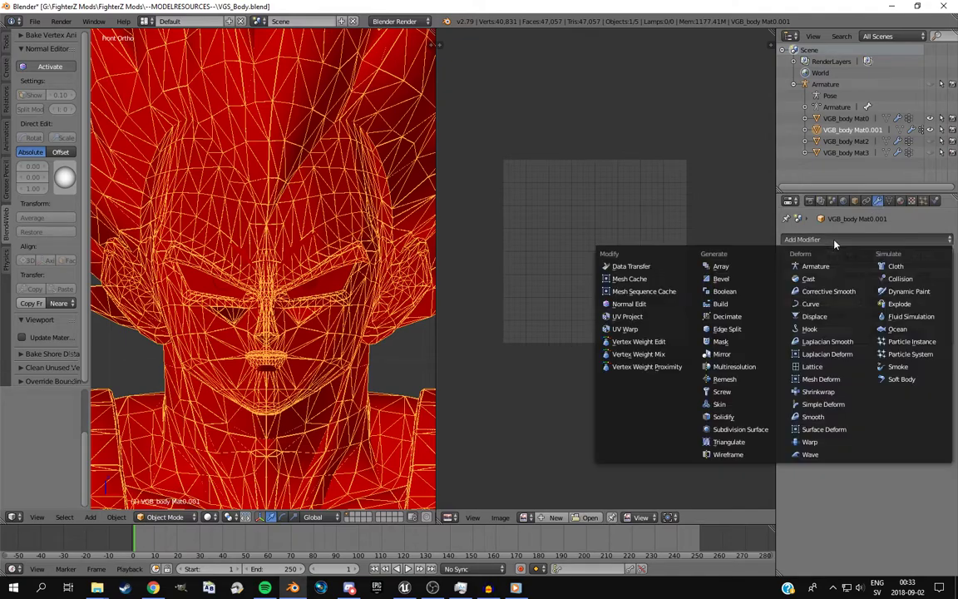
{"action": "left_click", "coordinate": [728, 418]}
{"action": "scroll", "coordinate": [277, 330], "scroll_direction": "down", "scroll_amount": 3}
{"action": "scroll", "coordinate": [279, 330], "scroll_direction": "up", "scroll_amount": 3}
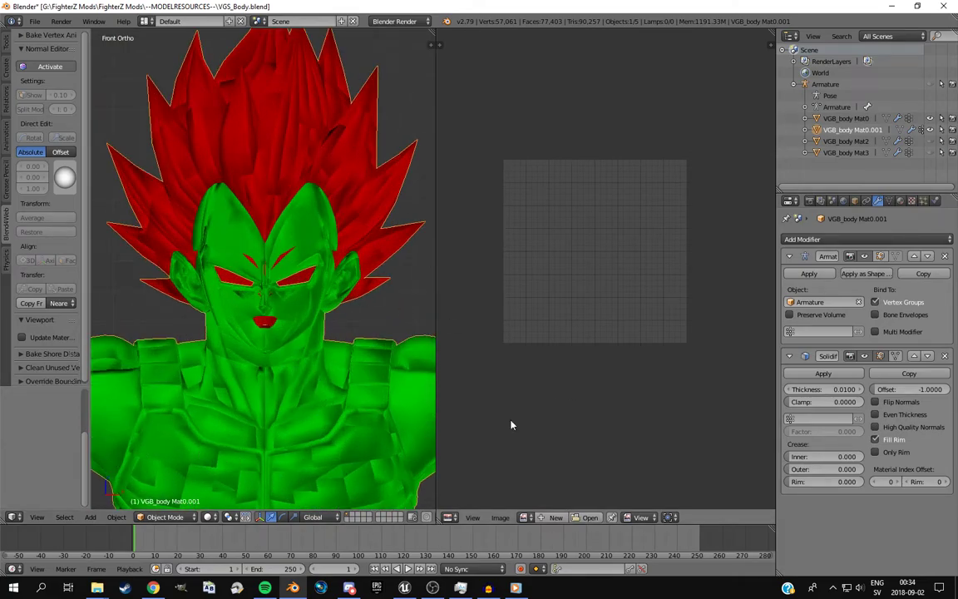
Enable Flip Normals and Only Rim in the Solidify modifier and set its thickness to 0.1
{"action": "left_click", "coordinate": [875, 402]}
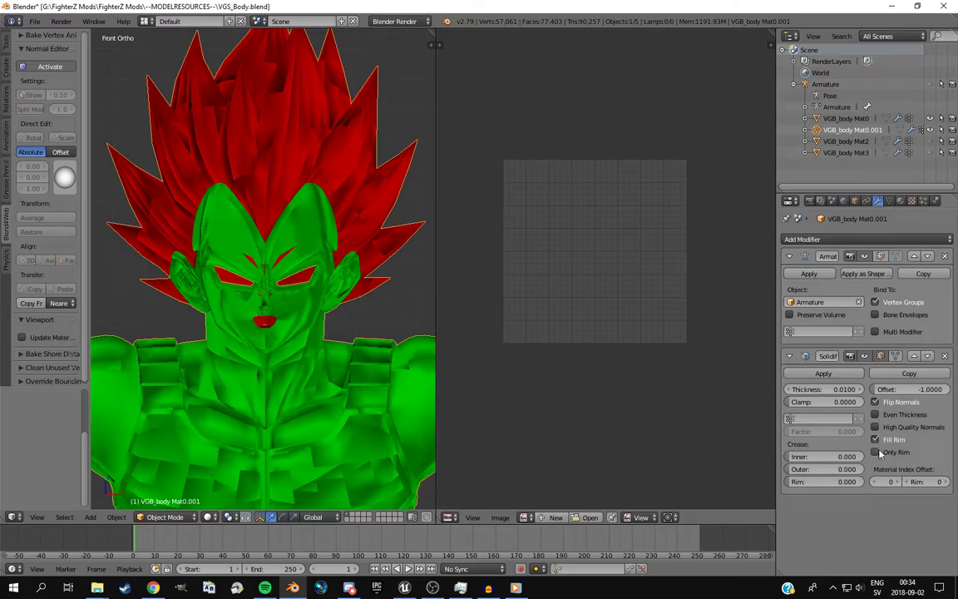
{"action": "left_click", "coordinate": [875, 452]}
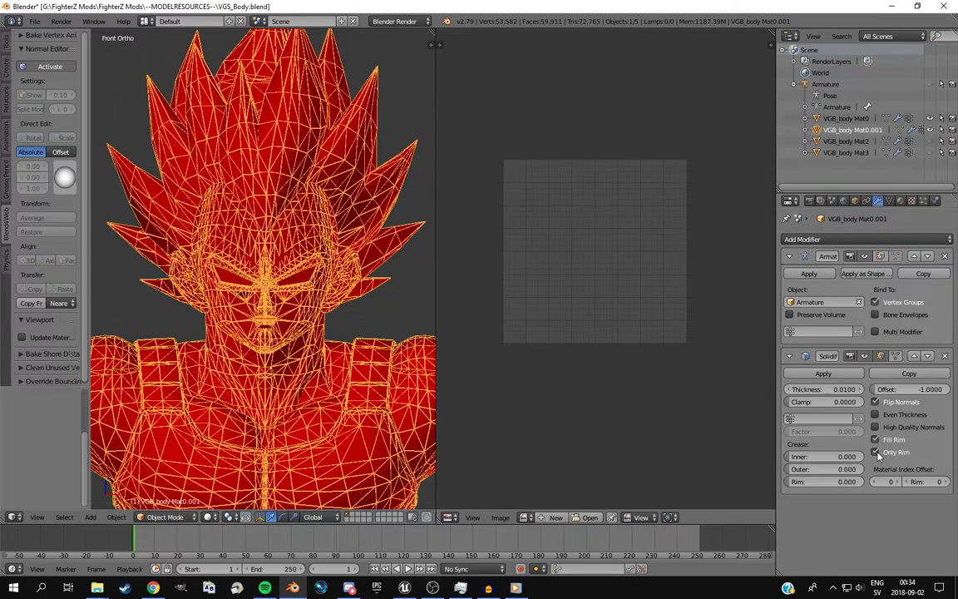
{"action": "left_click", "coordinate": [844, 390]}
{"action": "key", "text": "BackSpace"}
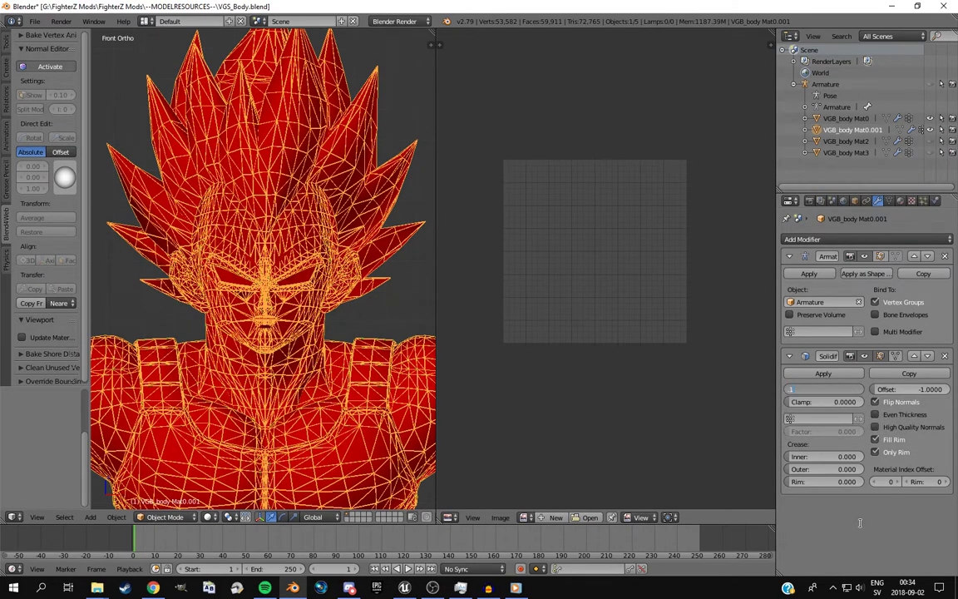
{"action": "type", "text": "0.1"}
{"action": "key", "text": "Return"}
{"action": "scroll", "coordinate": [277, 296], "scroll_direction": "up", "scroll_amount": 8}
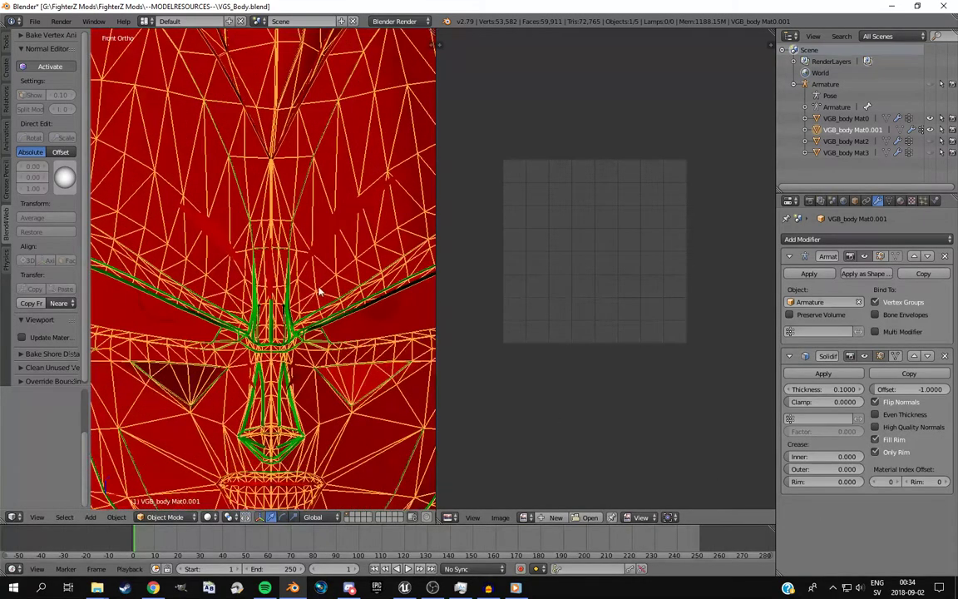
Widen the 3D viewport and inspect the green outlines on the face, ear and shoulders with nothing selected
{"action": "scroll", "coordinate": [279, 293], "scroll_direction": "up", "scroll_amount": 3}
{"action": "scroll", "coordinate": [279, 292], "scroll_direction": "down", "scroll_amount": 9}
{"action": "scroll", "coordinate": [306, 280], "scroll_direction": "up", "scroll_amount": 3}
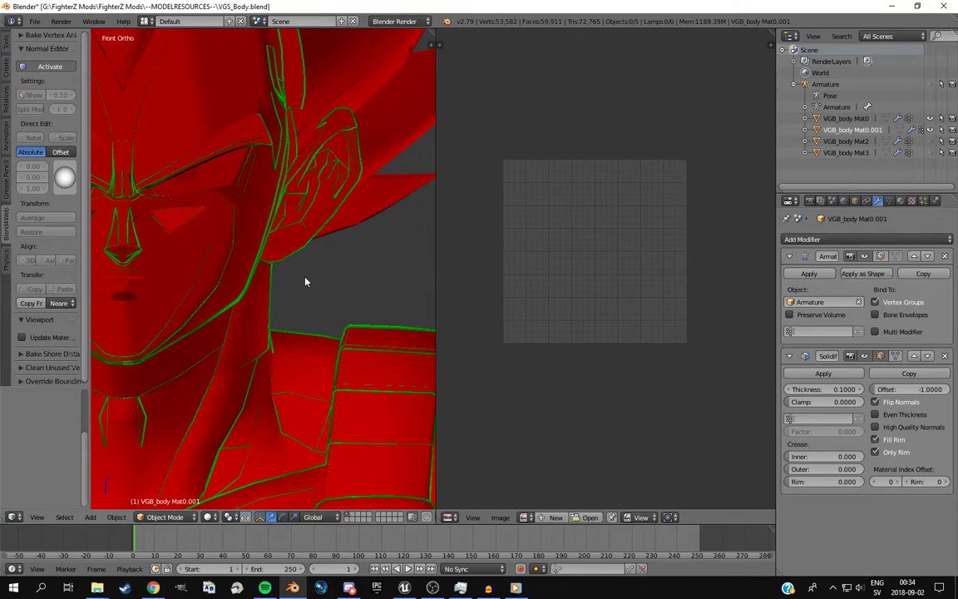
{"action": "scroll", "coordinate": [287, 291], "scroll_direction": "down", "scroll_amount": 5}
{"action": "middle_click_drag", "start_coordinate": [276, 295], "coordinate": [309, 356], "text": "shift"}
{"action": "left_click_drag", "start_coordinate": [434, 311], "coordinate": [626, 316]}
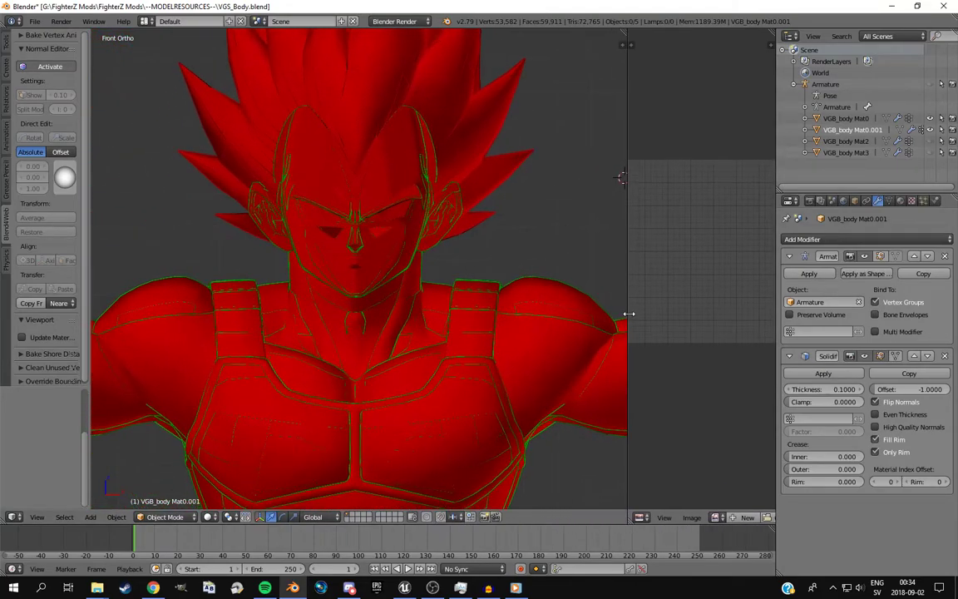
{"action": "scroll", "coordinate": [438, 375], "scroll_direction": "up", "scroll_amount": 5}
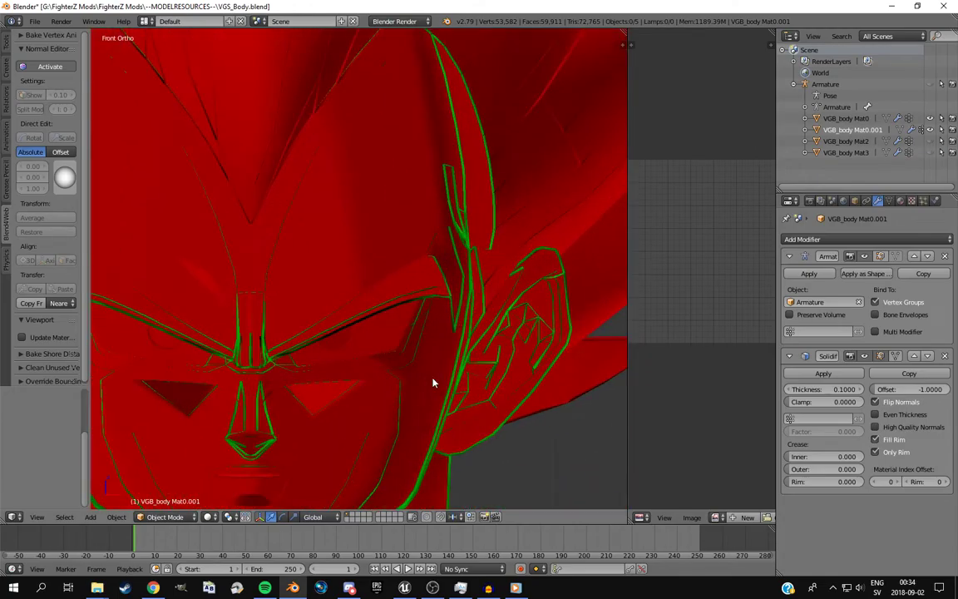
Examine the outline shell around the head, neck and chest in both Object and Edit Mode
{"action": "scroll", "coordinate": [472, 316], "scroll_direction": "down", "scroll_amount": 3}
{"action": "middle_click_drag", "start_coordinate": [451, 364], "coordinate": [425, 416]}
{"action": "right_click", "coordinate": [368, 277]}
{"action": "right_click", "coordinate": [534, 264]}
{"action": "key", "text": "Tab"}
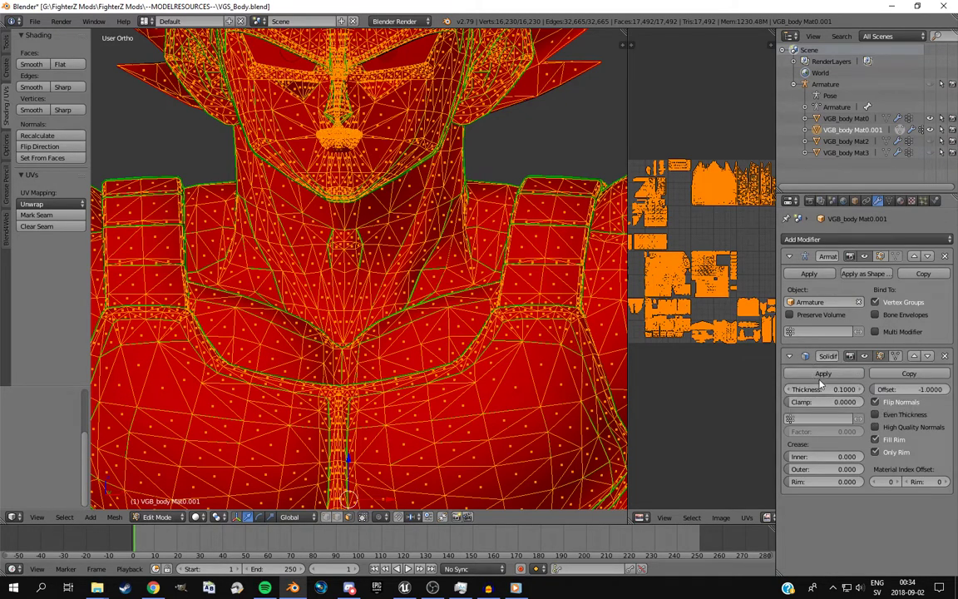
{"action": "scroll", "coordinate": [455, 409], "scroll_direction": "down", "scroll_amount": 4}
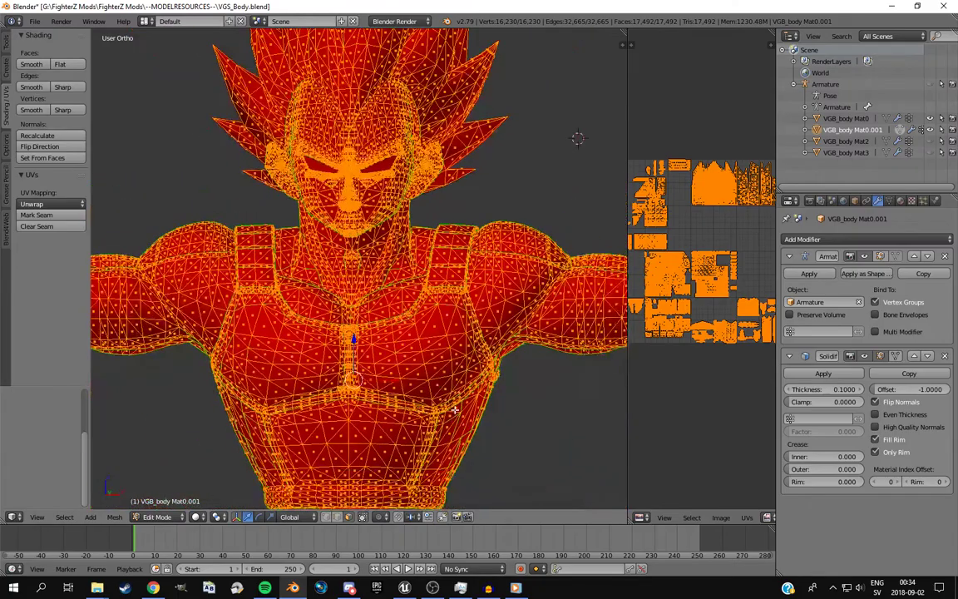
{"action": "key", "text": "KP_1"}
{"action": "scroll", "coordinate": [415, 208], "scroll_direction": "up", "scroll_amount": 6}
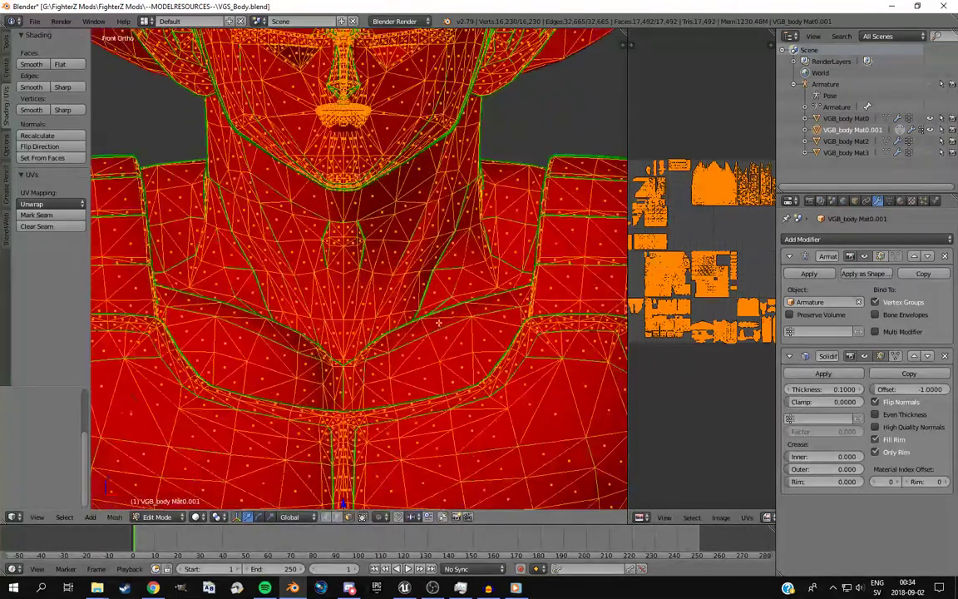
{"action": "scroll", "coordinate": [400, 332], "scroll_direction": "down", "scroll_amount": 6}
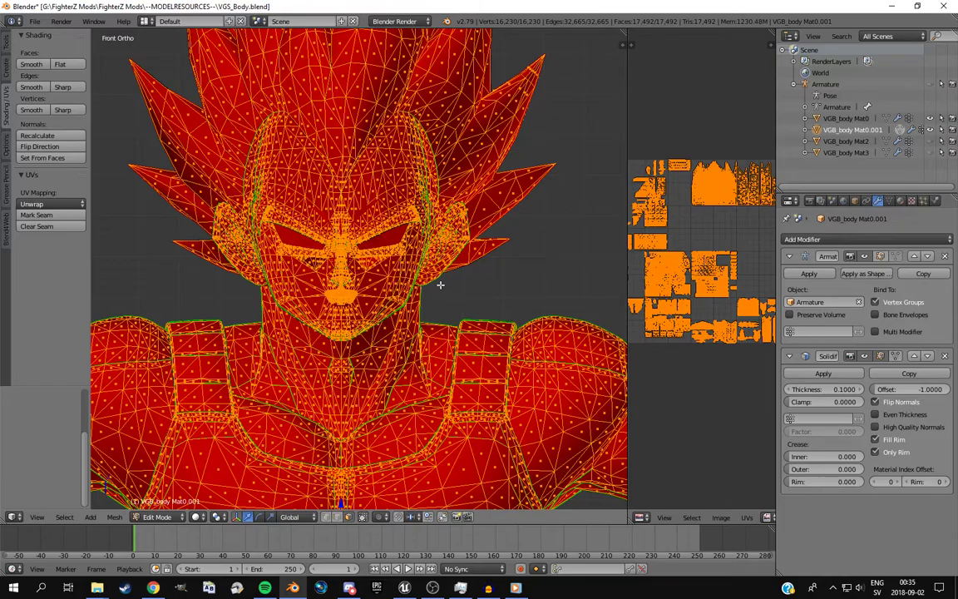
{"action": "scroll", "coordinate": [435, 292], "scroll_direction": "up", "scroll_amount": 3}
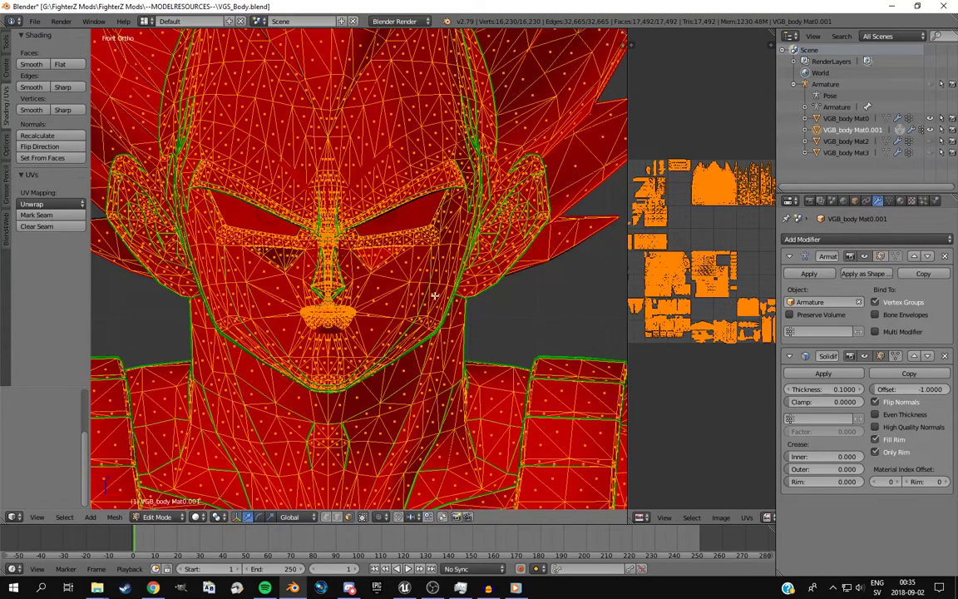
{"action": "scroll", "coordinate": [434, 293], "scroll_direction": "down", "scroll_amount": 3}
{"action": "key", "text": "Tab"}
{"action": "middle_click_drag", "start_coordinate": [447, 293], "coordinate": [444, 400], "text": "shift"}
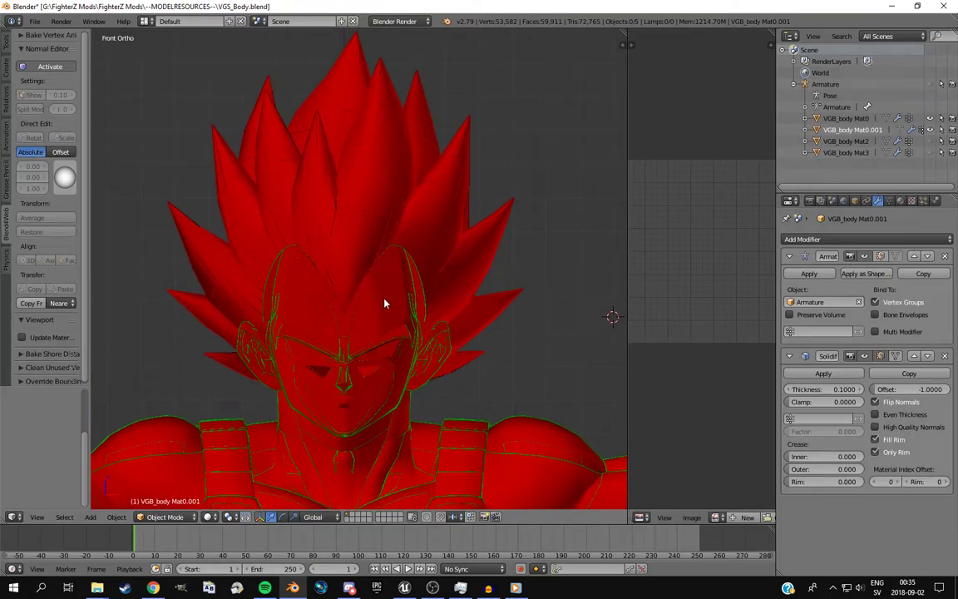
Remove doubles across the whole VGB_body Mat0.001 mesh and return to Object Mode
{"action": "key", "text": "Tab"}
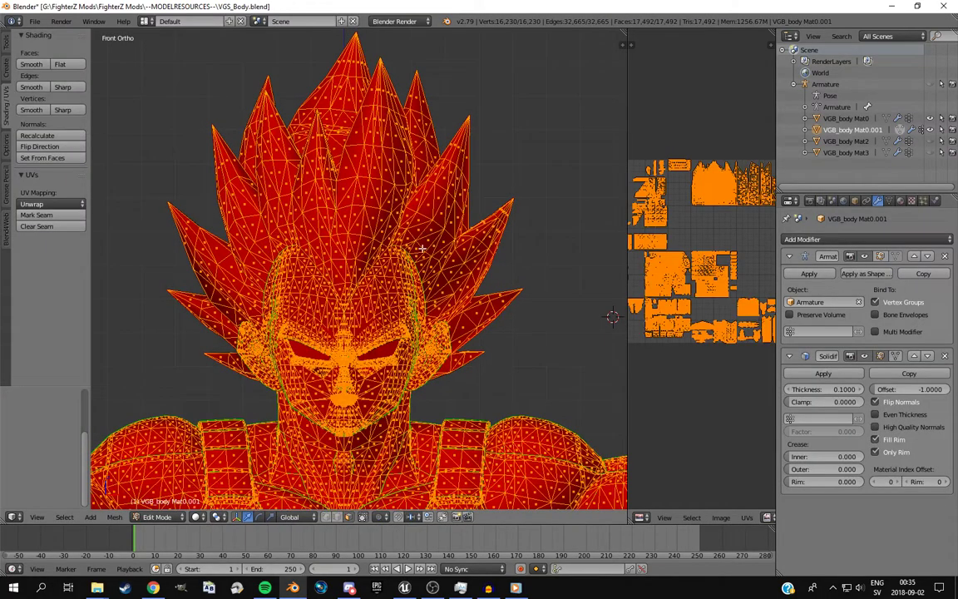
{"action": "key", "text": "w"}
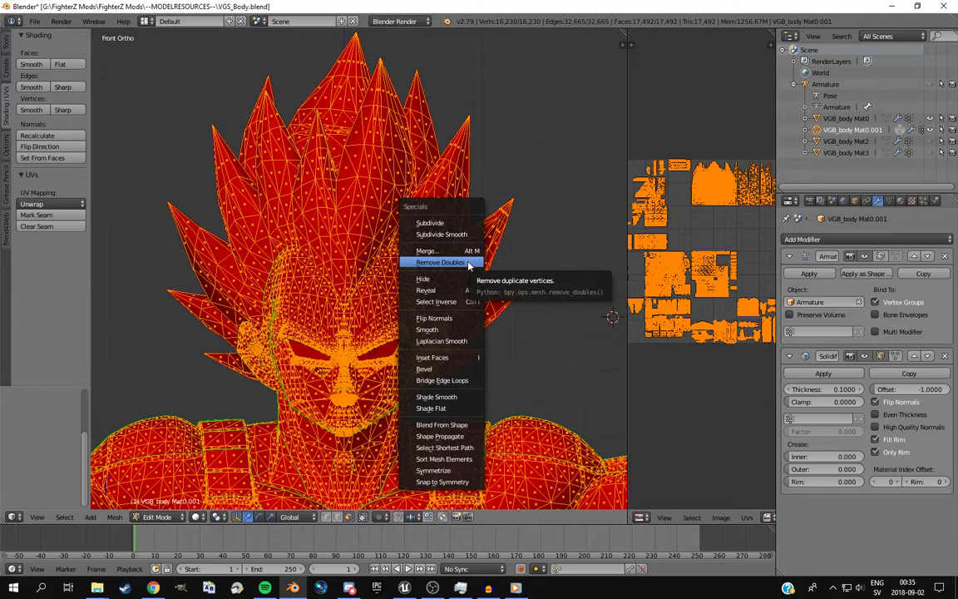
{"action": "left_click", "coordinate": [441, 263]}
{"action": "key", "text": "Tab"}
{"action": "key", "text": "a"}
Examine the outlines on the face, ears and chest after merging the duplicate vertices
{"action": "middle_click_drag", "start_coordinate": [509, 490], "coordinate": [468, 441], "text": "shift"}
{"action": "scroll", "coordinate": [449, 407], "scroll_direction": "up", "scroll_amount": 4}
{"action": "middle_click_drag", "start_coordinate": [434, 382], "coordinate": [473, 397]}
{"action": "key", "text": "KP_1"}
{"action": "scroll", "coordinate": [449, 400], "scroll_direction": "down", "scroll_amount": 4}
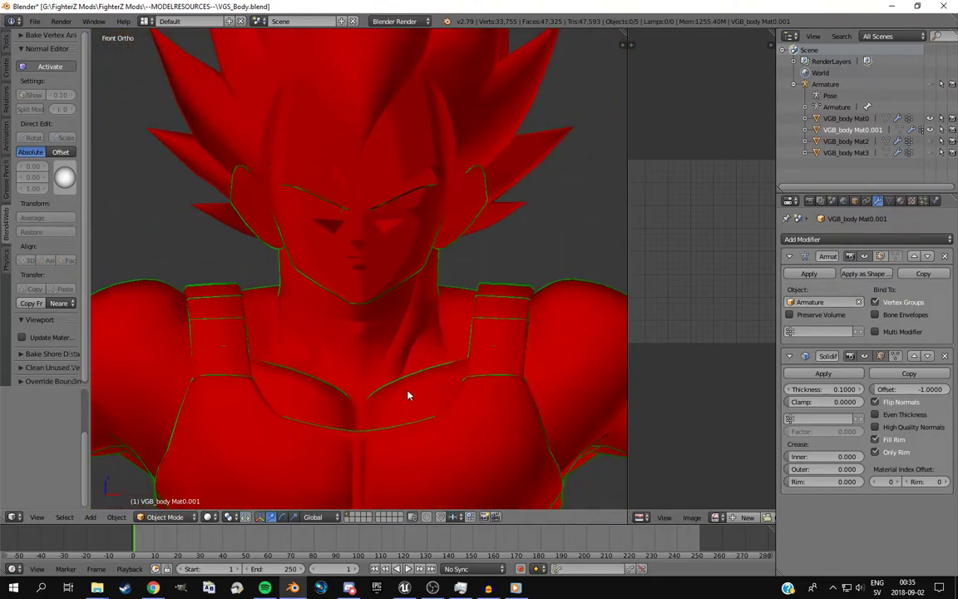
{"action": "key", "text": "Tab"}
{"action": "scroll", "coordinate": [408, 395], "scroll_direction": "up", "scroll_amount": 3}
{"action": "key", "text": "Tab"}
Turn off Backface Culling in the 3D viewport's shading settings
{"action": "left_click", "coordinate": [623, 45]}
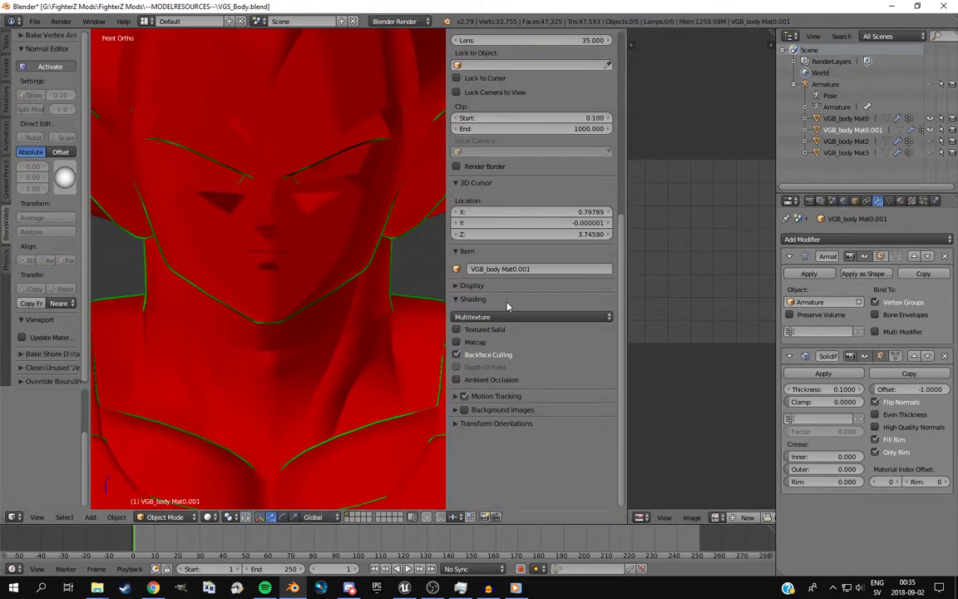
{"action": "left_click", "coordinate": [457, 355]}
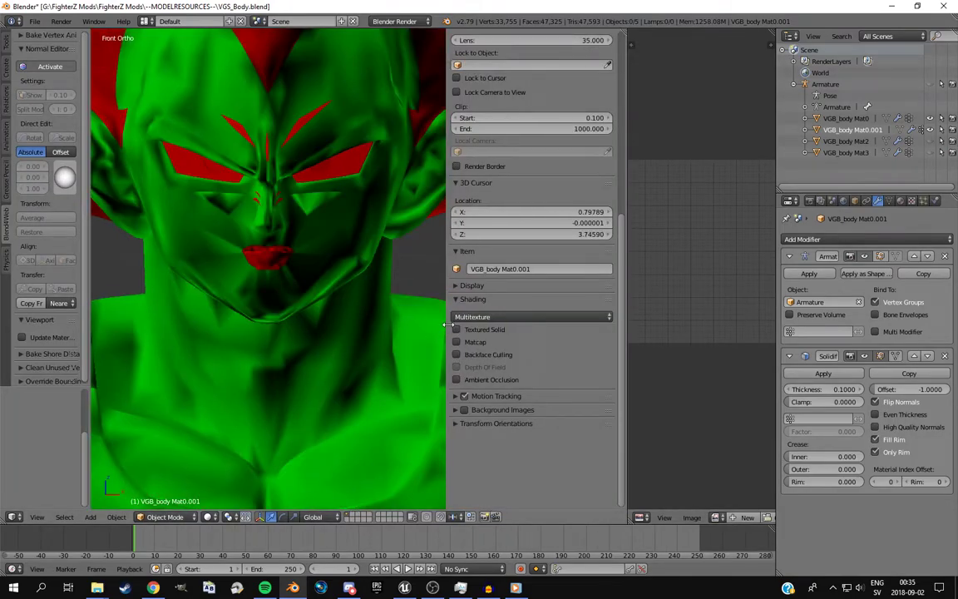
{"action": "scroll", "coordinate": [411, 288], "scroll_direction": "down", "scroll_amount": 3}
Enter Edit Mode on VGB_body Mat0.001, then deactivate and reactivate the Normal Editor
{"action": "key", "text": "Tab"}
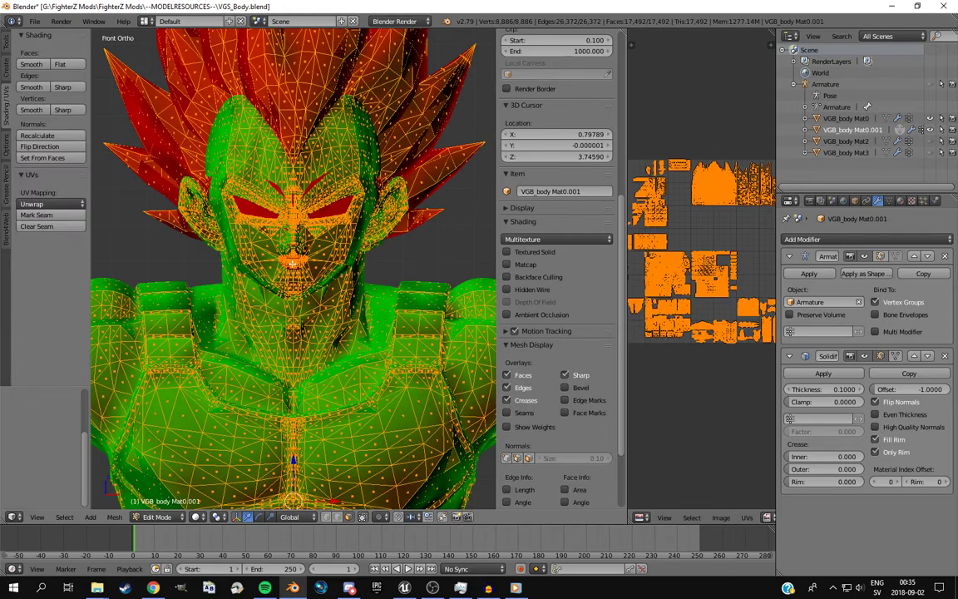
{"action": "left_click", "coordinate": [5, 231]}
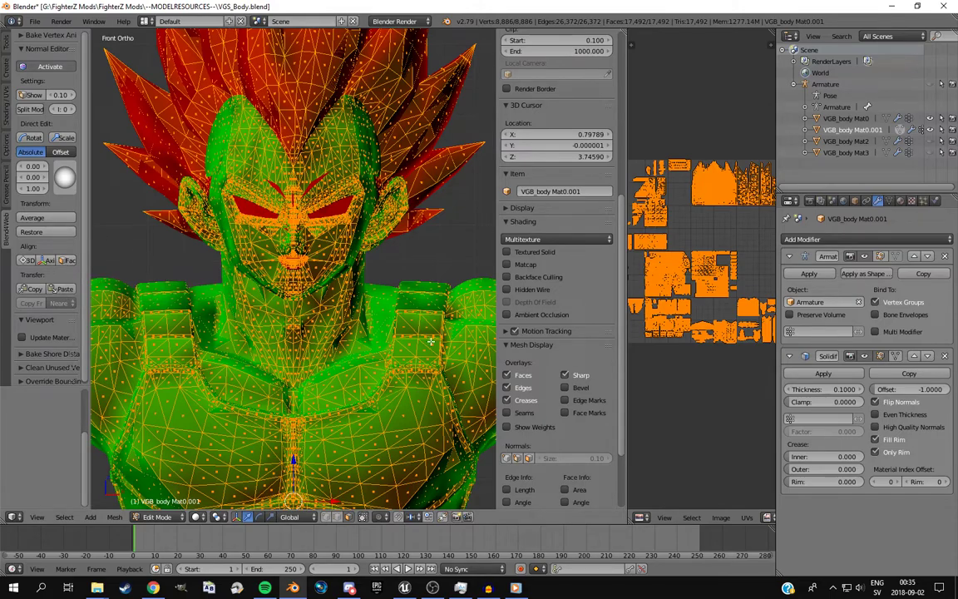
{"action": "left_click", "coordinate": [39, 66]}
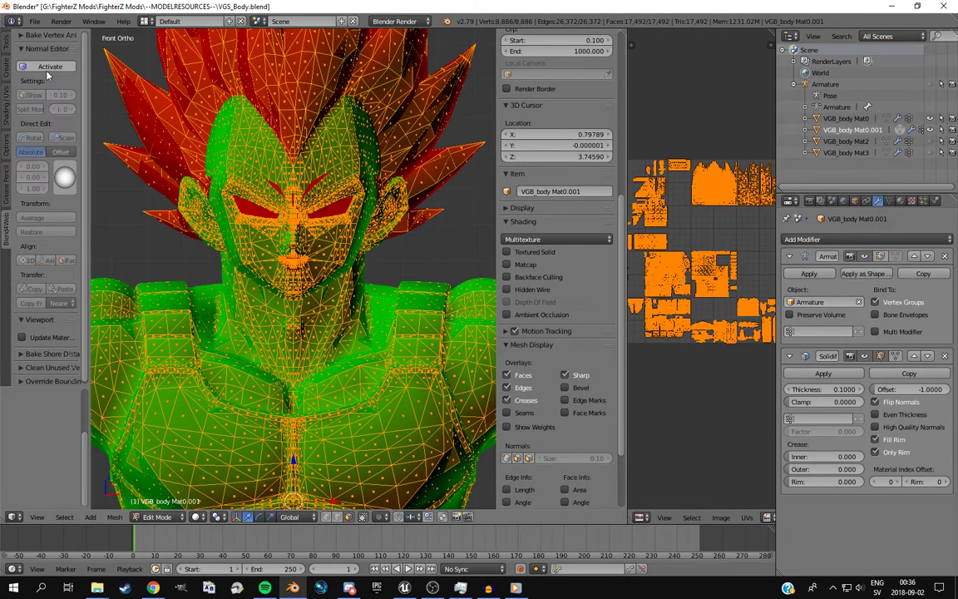
{"action": "left_click", "coordinate": [46, 67]}
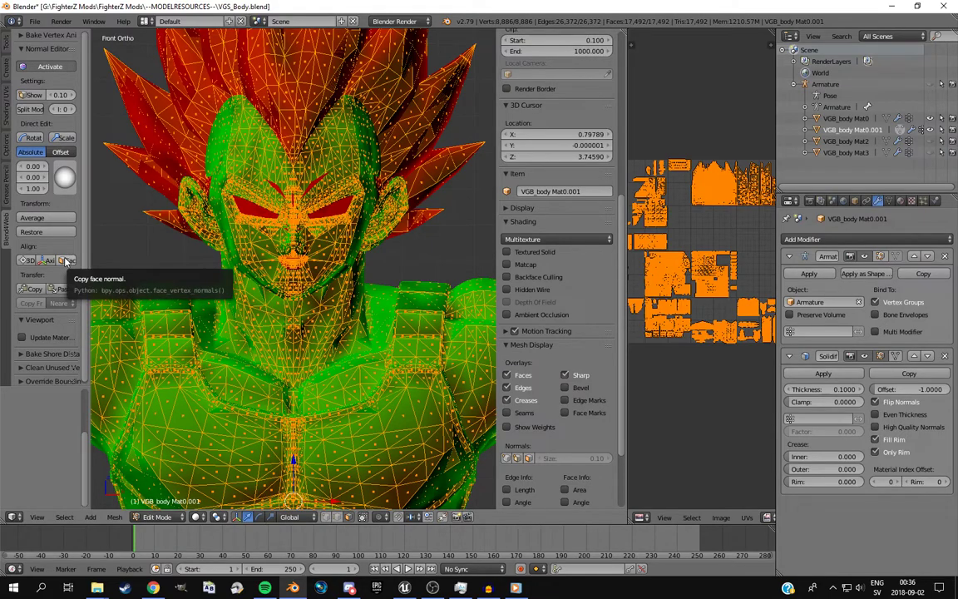
Return VGB_body Mat0.001 to Object Mode and turn Backface Culling on in the 3D viewport's shading settings
{"action": "key", "text": "Tab"}
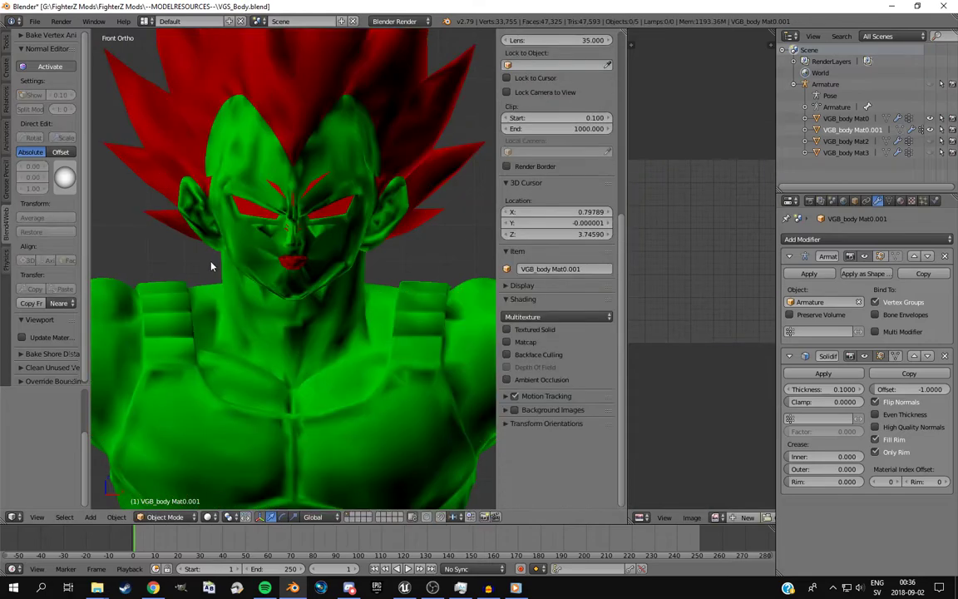
{"action": "scroll", "coordinate": [210, 267], "scroll_direction": "down", "scroll_amount": 3}
{"action": "scroll", "coordinate": [209, 267], "scroll_direction": "up", "scroll_amount": 4}
{"action": "scroll", "coordinate": [222, 254], "scroll_direction": "down", "scroll_amount": 2}
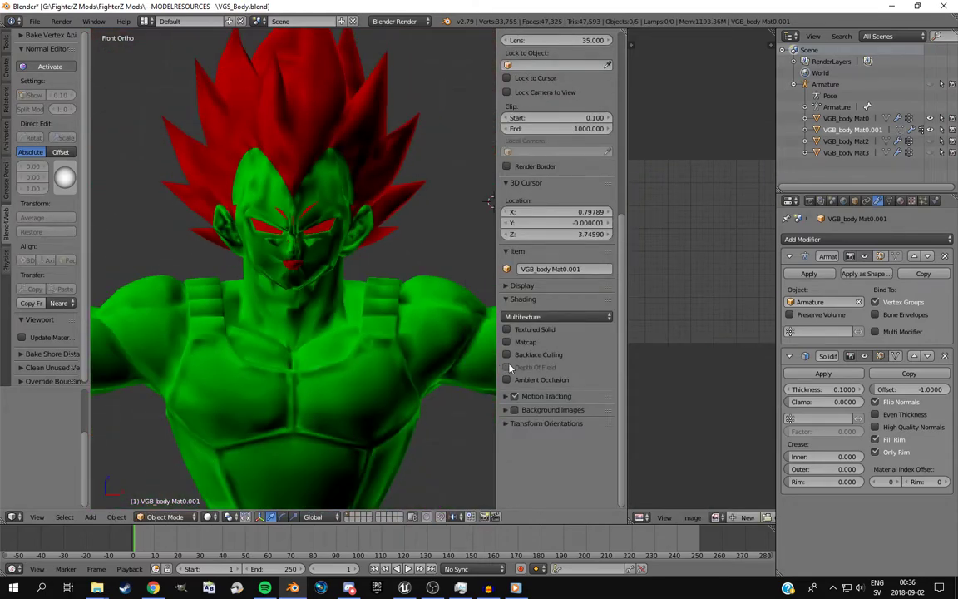
{"action": "left_click", "coordinate": [507, 355]}
{"action": "scroll", "coordinate": [276, 257], "scroll_direction": "up", "scroll_amount": 4}
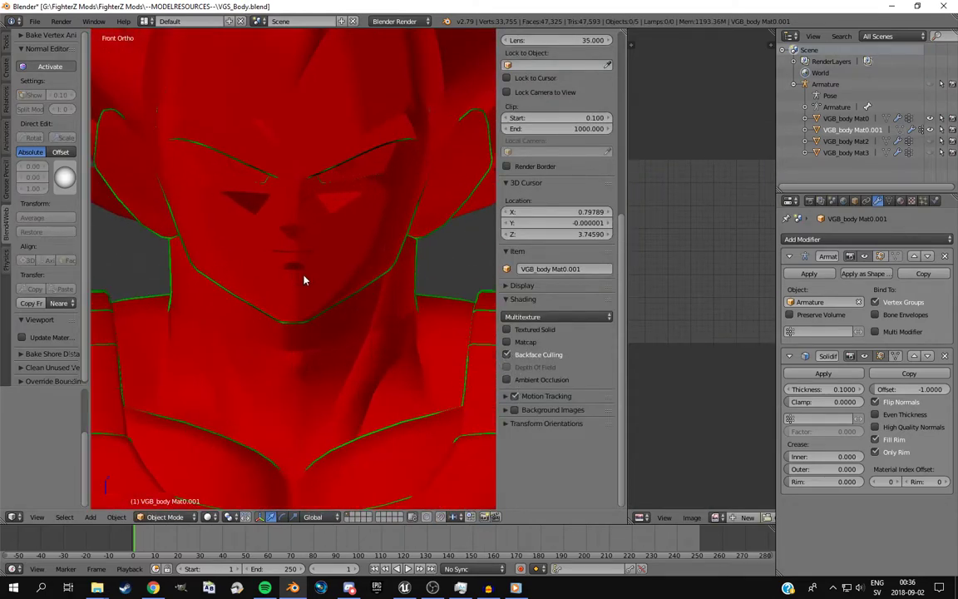
Collapse the 3D viewport's properties sidebar and examine the outlines around the face, ears and shoulders from several angles
{"action": "left_click_drag", "start_coordinate": [496, 256], "coordinate": [607, 252]}
{"action": "scroll", "coordinate": [382, 402], "scroll_direction": "down", "scroll_amount": 3}
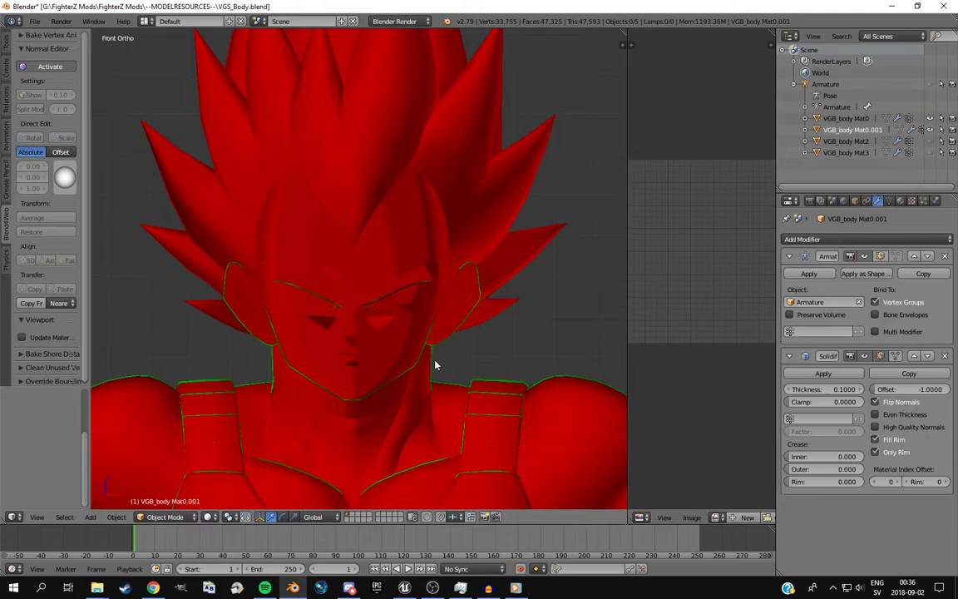
{"action": "middle_click_drag", "start_coordinate": [391, 359], "coordinate": [267, 351]}
{"action": "scroll", "coordinate": [270, 349], "scroll_direction": "down", "scroll_amount": 1}
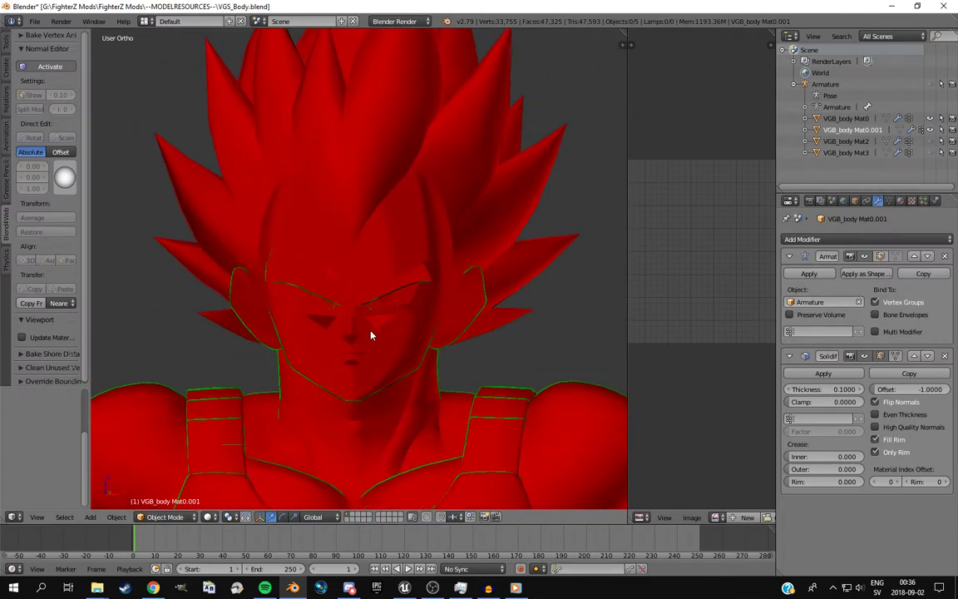
{"action": "scroll", "coordinate": [344, 359], "scroll_direction": "down", "scroll_amount": 4}
{"action": "scroll", "coordinate": [307, 352], "scroll_direction": "down", "scroll_amount": 3}
{"action": "middle_click_drag", "start_coordinate": [325, 363], "coordinate": [344, 333]}
{"action": "scroll", "coordinate": [374, 370], "scroll_direction": "up", "scroll_amount": 4}
{"action": "scroll", "coordinate": [374, 367], "scroll_direction": "up", "scroll_amount": 4}
{"action": "middle_click_drag", "start_coordinate": [355, 372], "coordinate": [352, 396]}
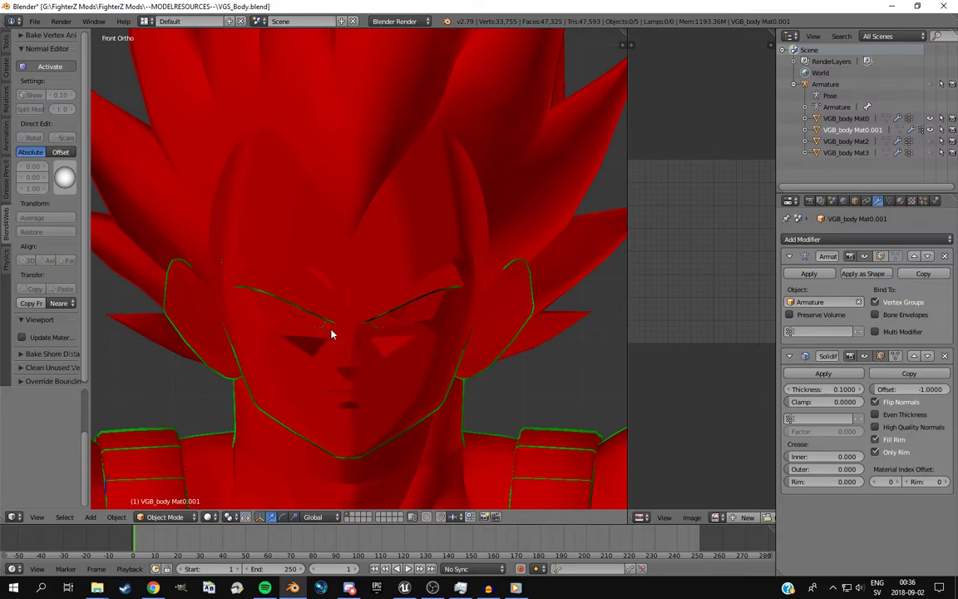
{"action": "scroll", "coordinate": [331, 334], "scroll_direction": "down", "scroll_amount": 5}
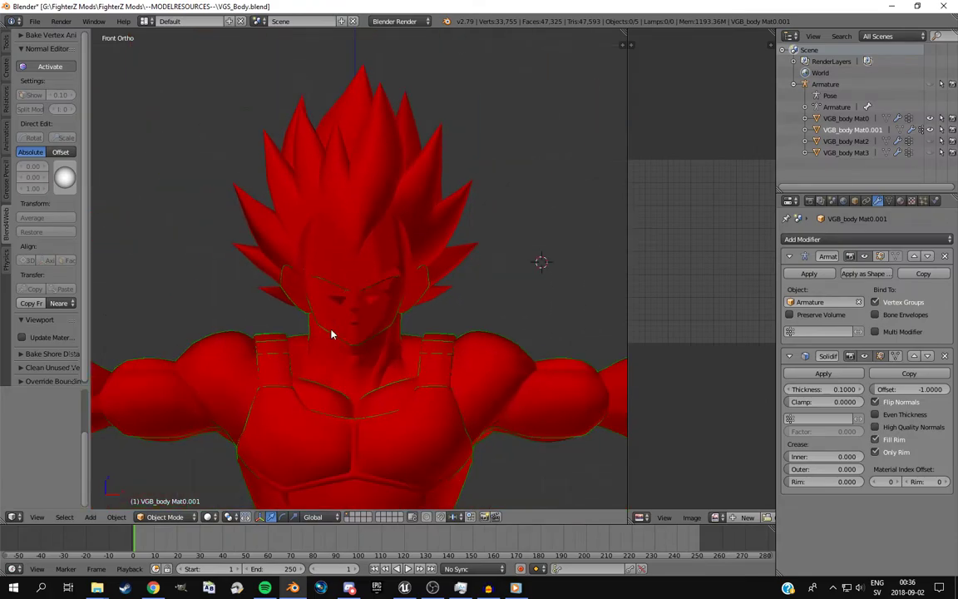
Hide the original VGB_body Mat0 mesh to inspect the outline shell on its own, and show it again
{"action": "left_click", "coordinate": [931, 118]}
{"action": "scroll", "coordinate": [502, 280], "scroll_direction": "up", "scroll_amount": 4}
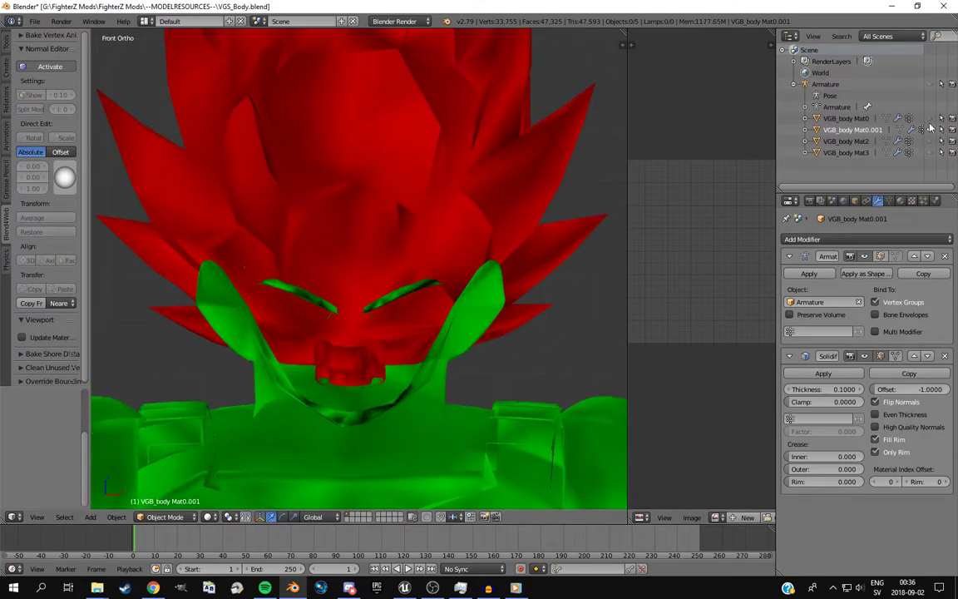
{"action": "left_click", "coordinate": [930, 118]}
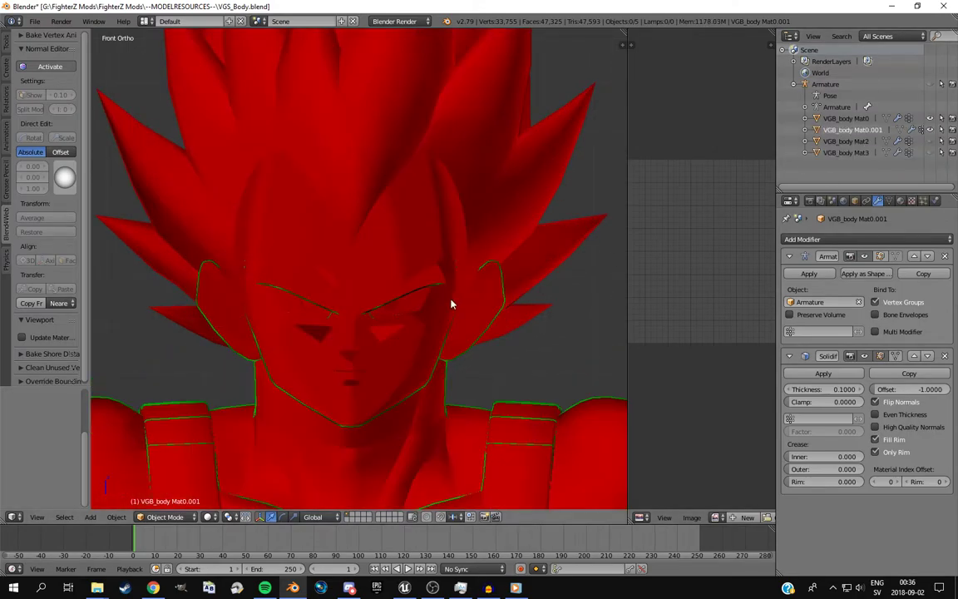
Review the material slots, UV maps and vertex colors of VGB_body Mat0.001, ending on its material settings
{"action": "left_click", "coordinate": [901, 201]}
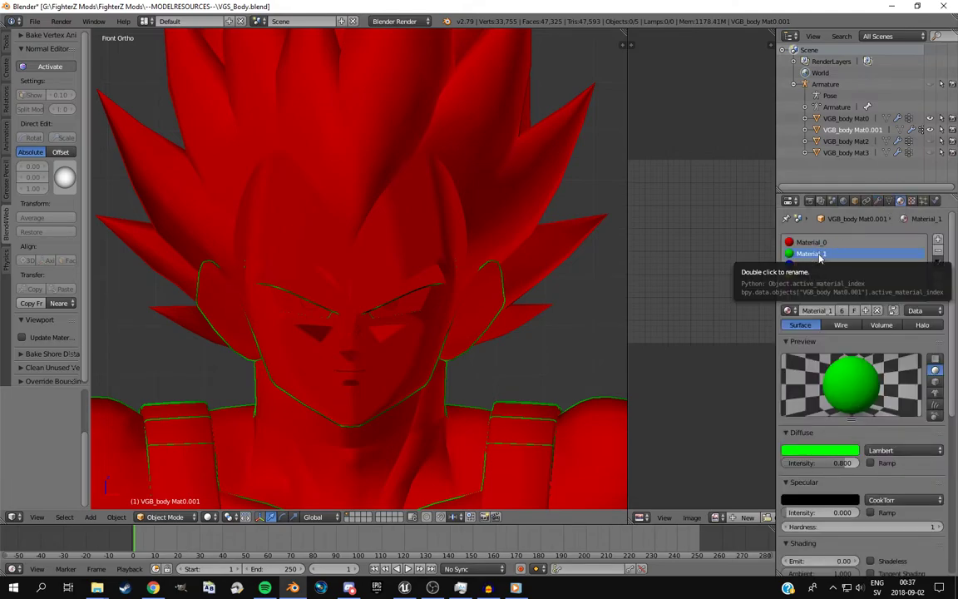
{"action": "left_click", "coordinate": [889, 201]}
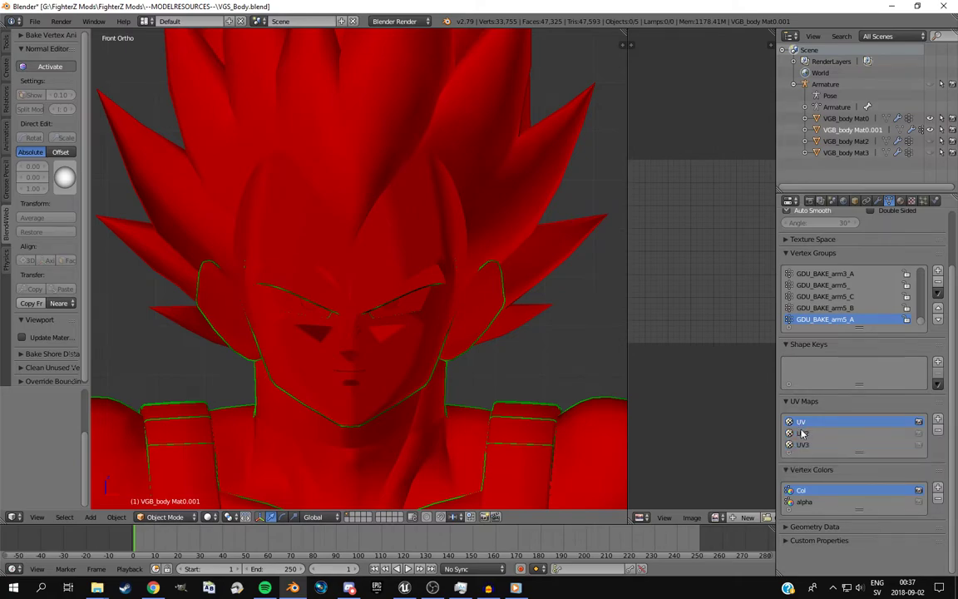
{"action": "left_click", "coordinate": [901, 200]}
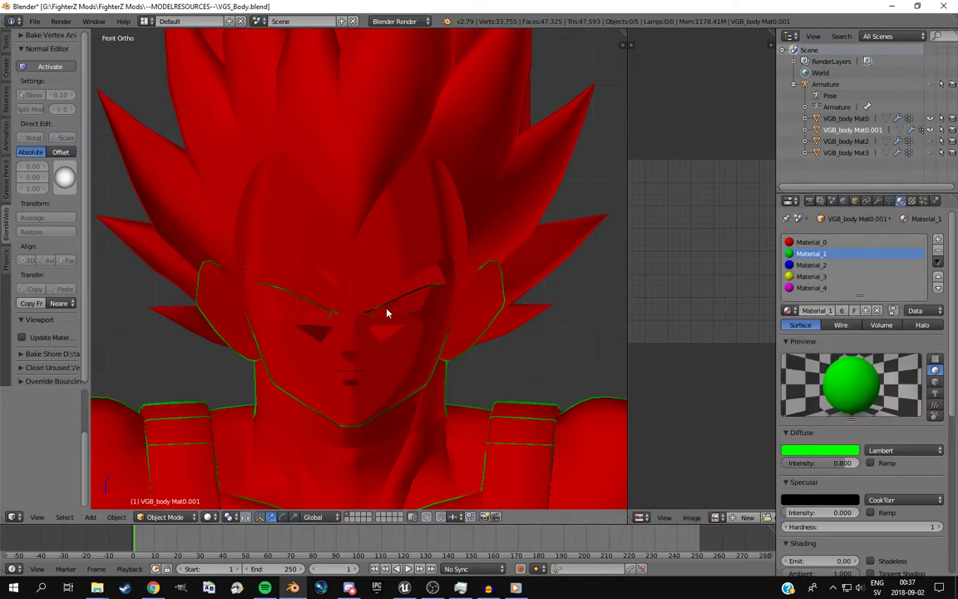
Inspect the outlines over the full body and around the head from the side, ending in the front view
{"action": "scroll", "coordinate": [386, 313], "scroll_direction": "down", "scroll_amount": 8}
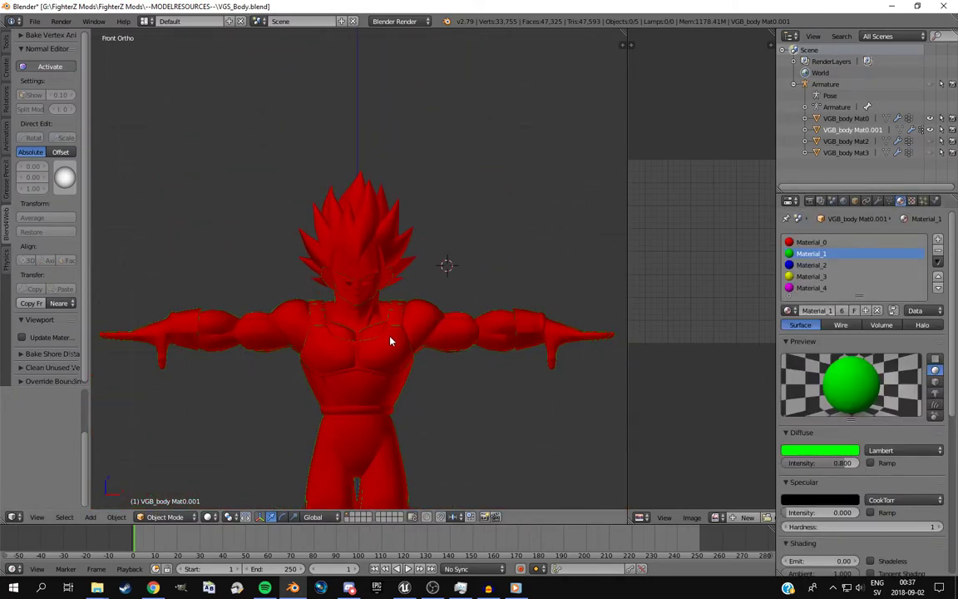
{"action": "scroll", "coordinate": [391, 341], "scroll_direction": "down", "scroll_amount": 2}
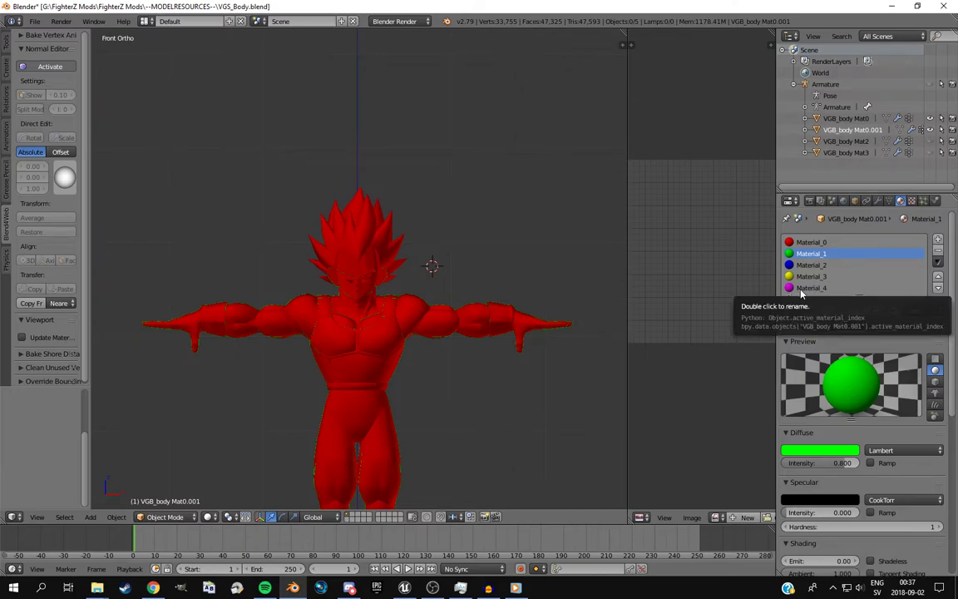
{"action": "scroll", "coordinate": [387, 383], "scroll_direction": "up", "scroll_amount": 2}
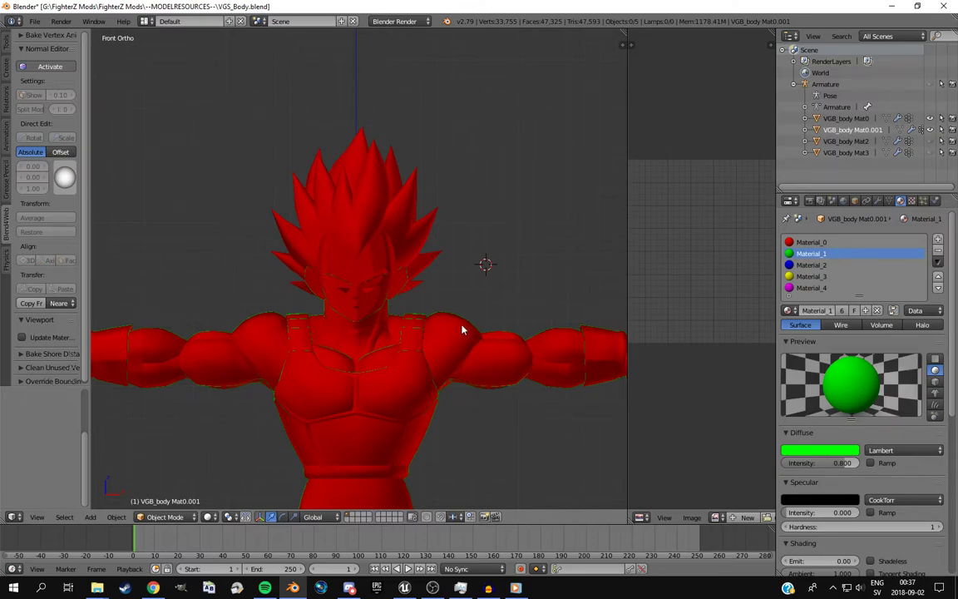
{"action": "scroll", "coordinate": [463, 331], "scroll_direction": "up", "scroll_amount": 5}
{"action": "middle_click_drag", "start_coordinate": [462, 333], "coordinate": [345, 349]}
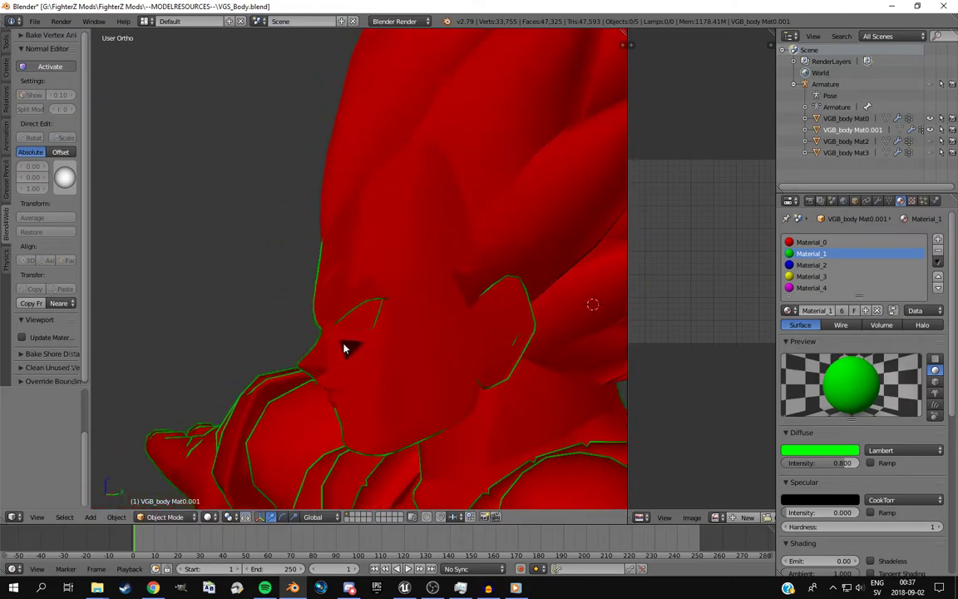
{"action": "key", "text": "KP_1"}
{"action": "scroll", "coordinate": [341, 349], "scroll_direction": "down", "scroll_amount": 4}
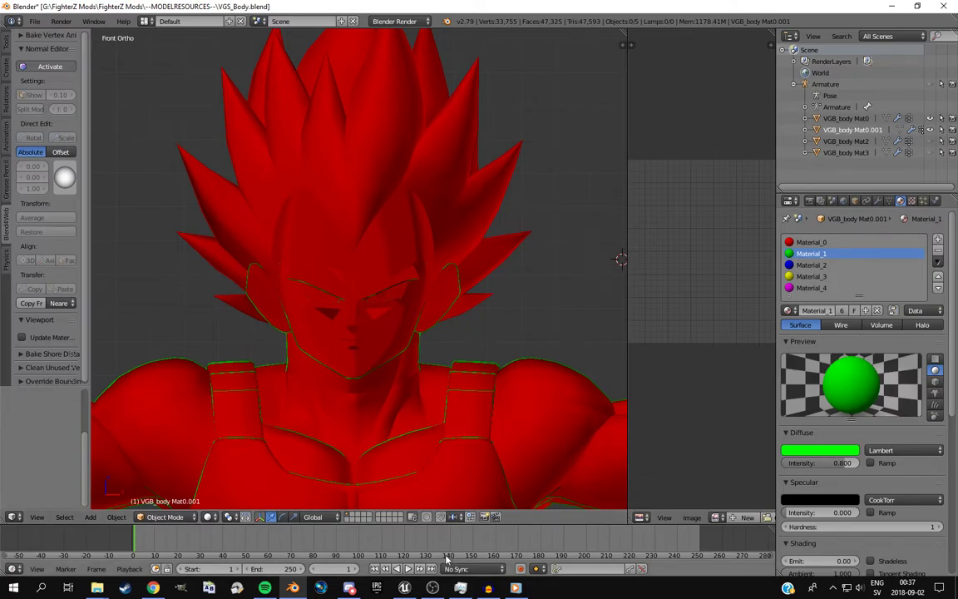
{"action": "mouse_move", "coordinate": [432, 588]}
{"action": "left_click", "coordinate": [432, 533]}
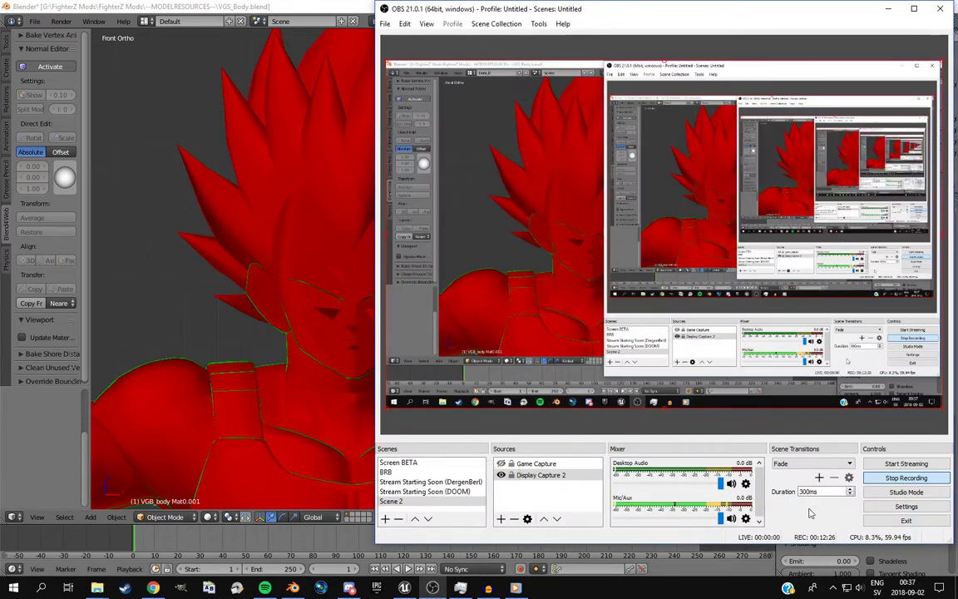